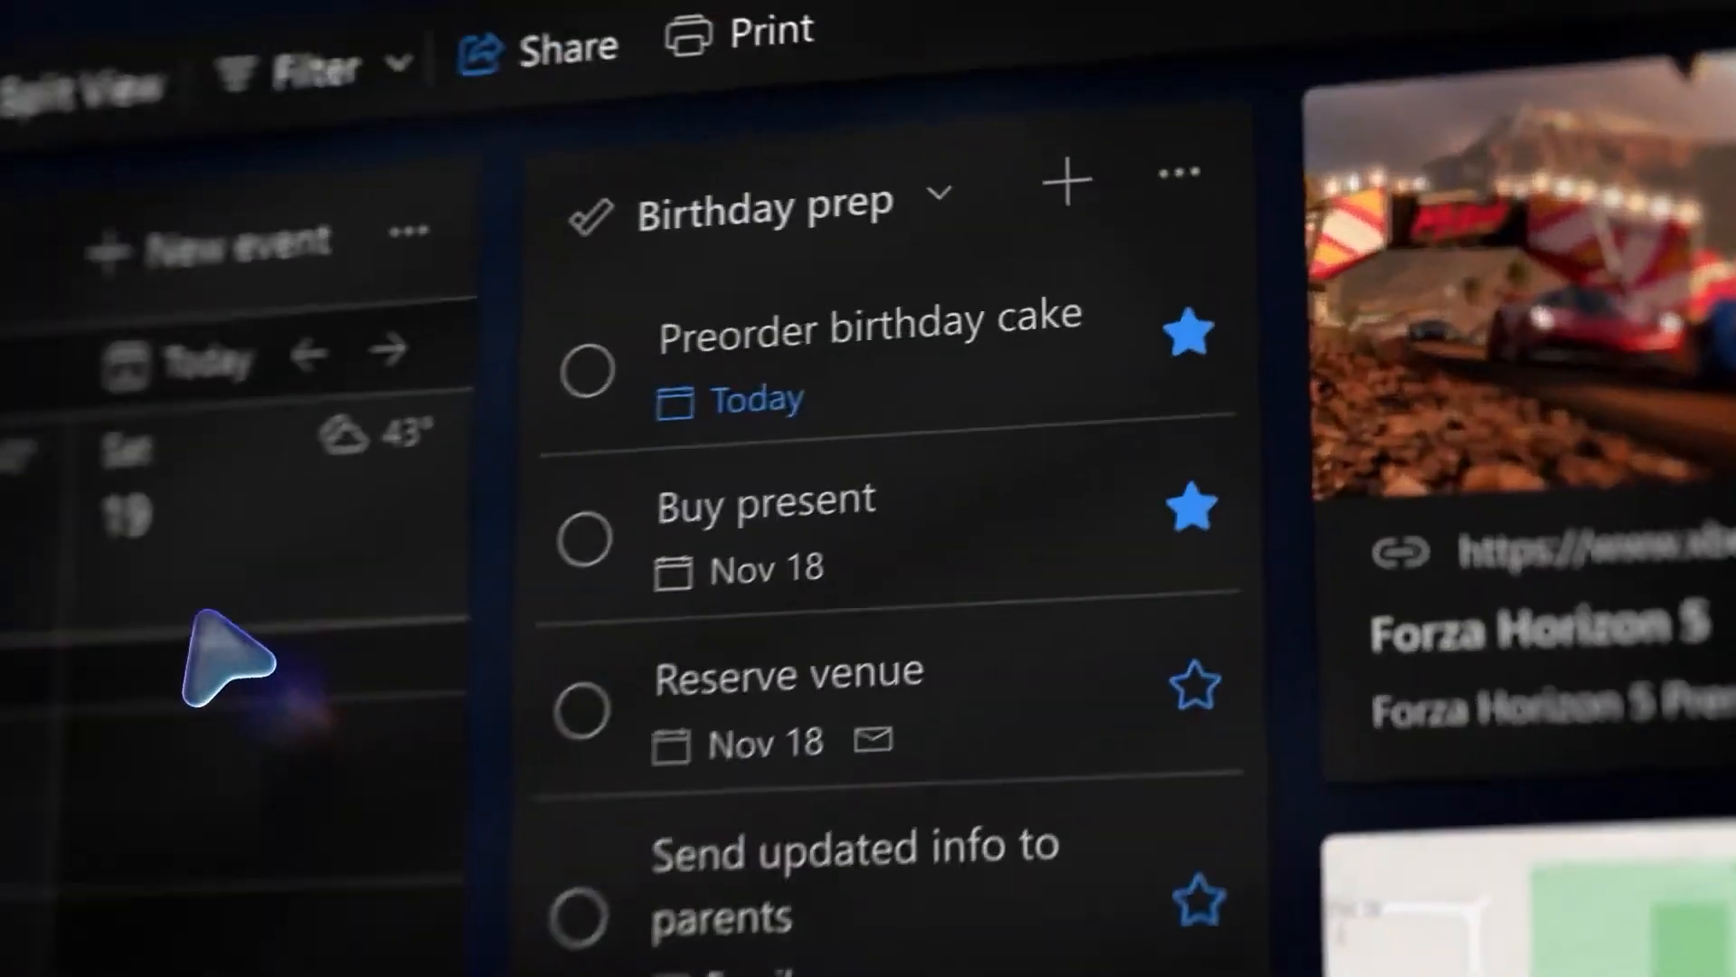
- Start Outlook and switch to the Mail view so the Inbox is displayed
left_click(1179, 289)
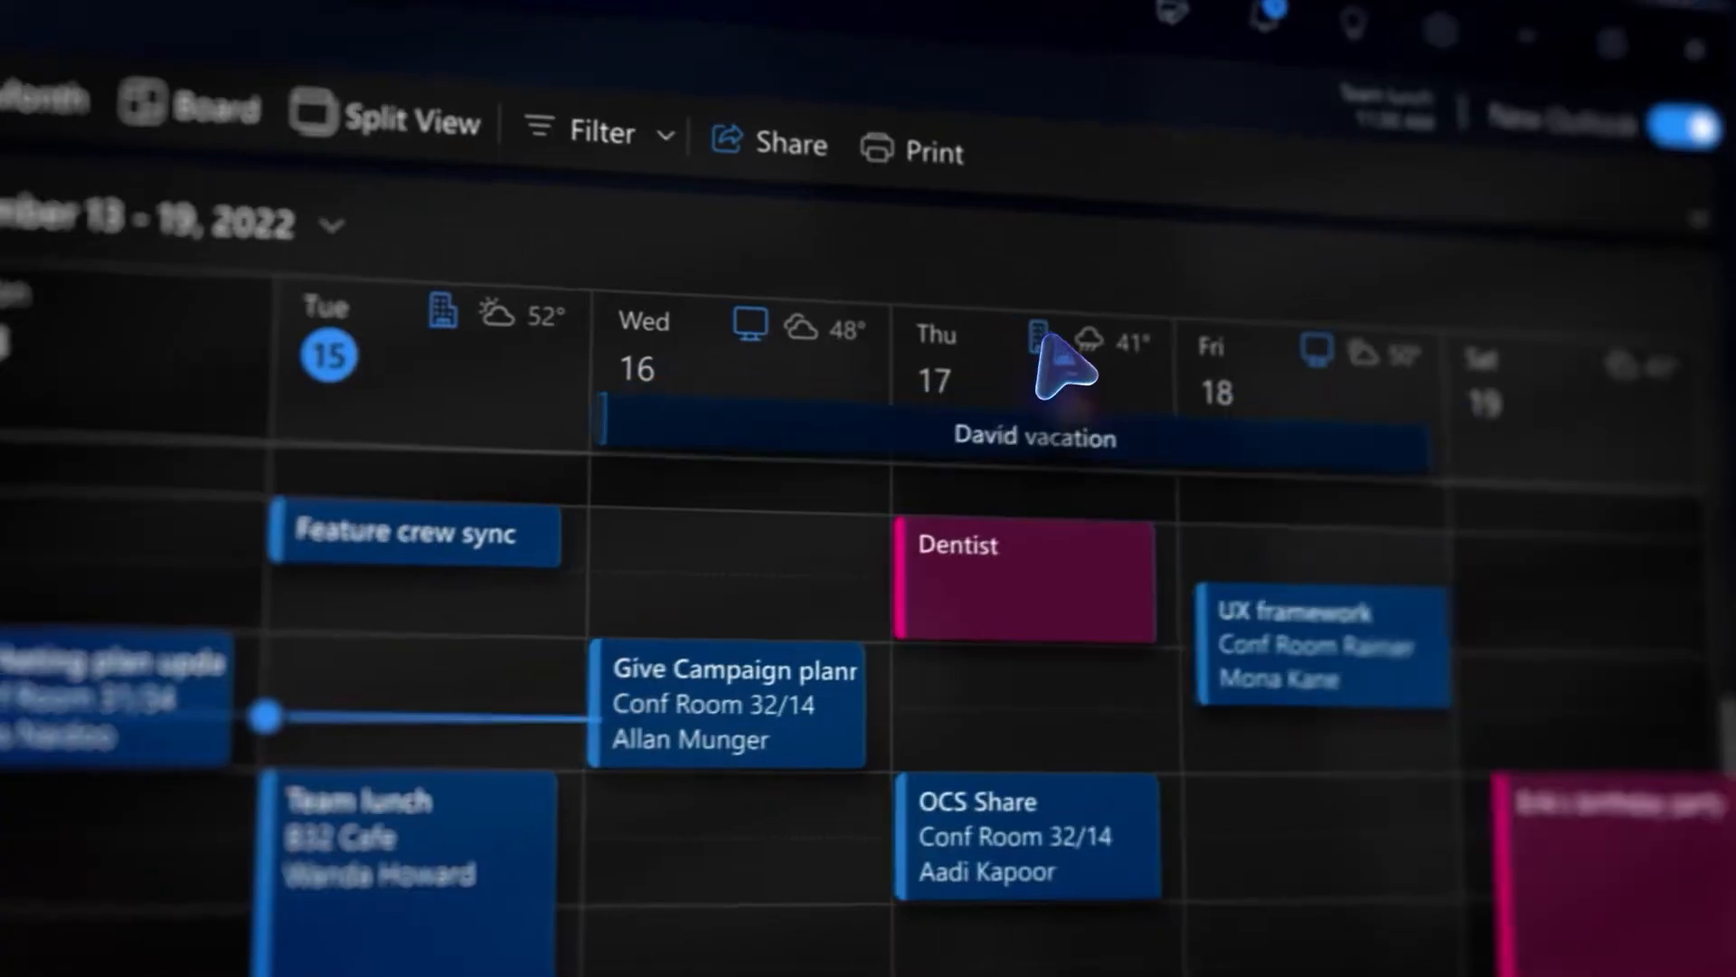
left_click(1013, 351)
left_click(1146, 570)
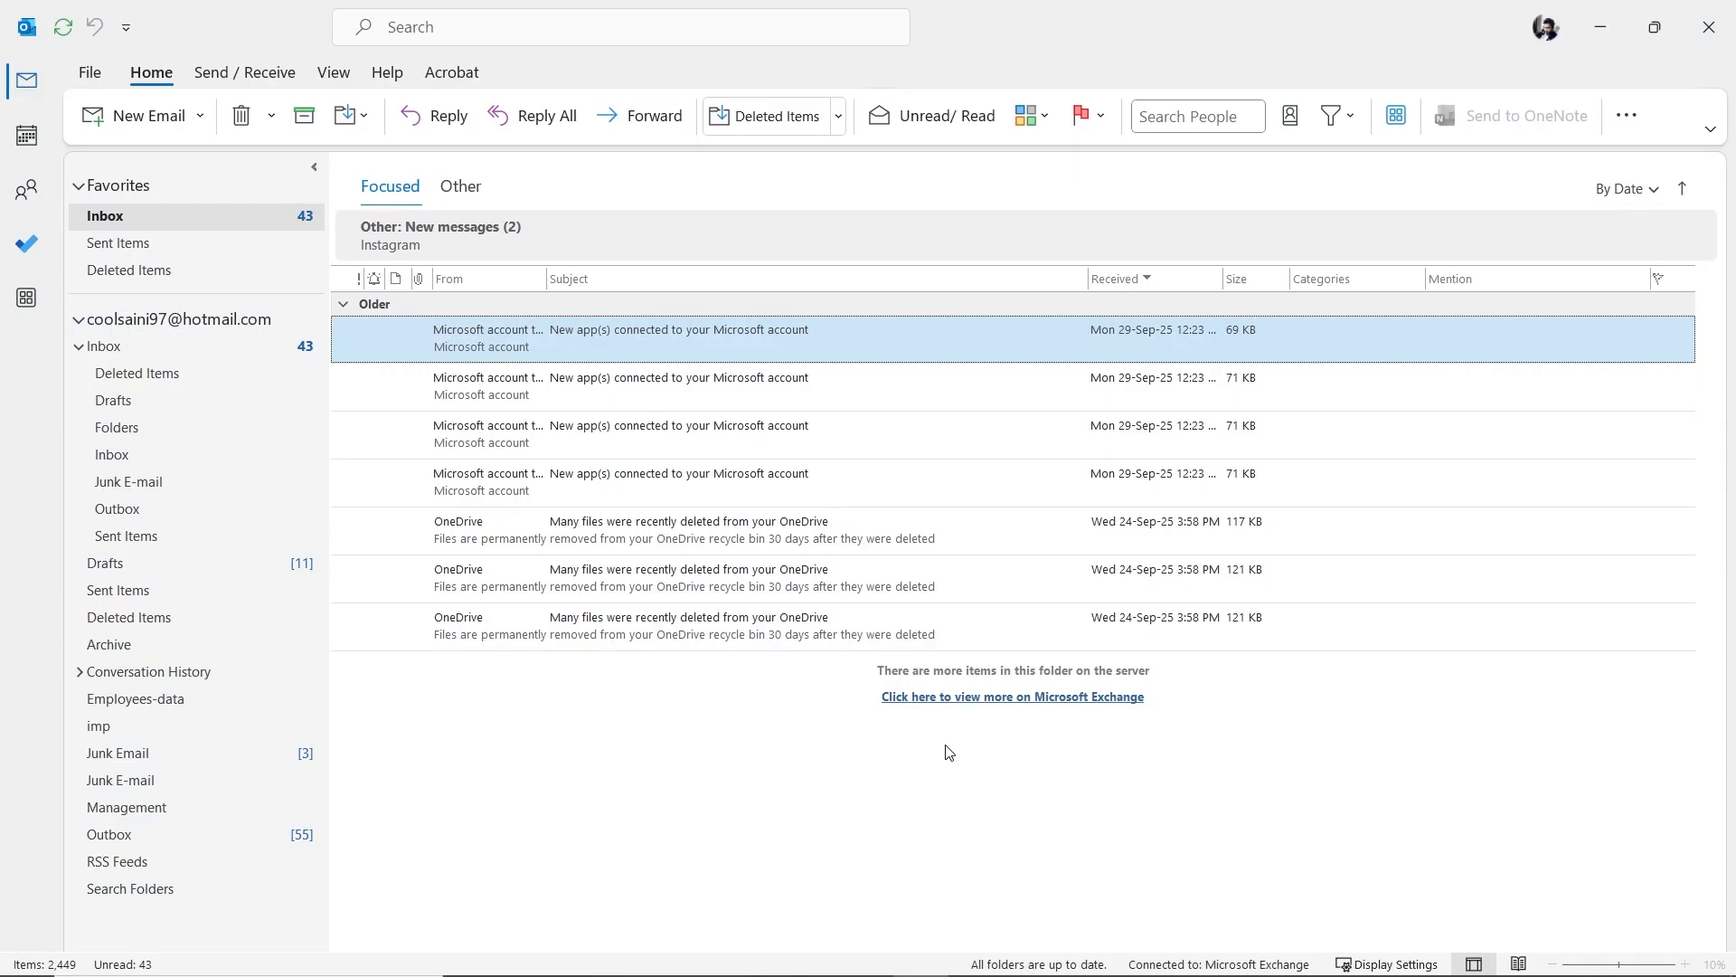
- Import Calandar.ics as an iCalendar file into the existing Outlook Calendar, adding its 10 events
left_click(90, 74)
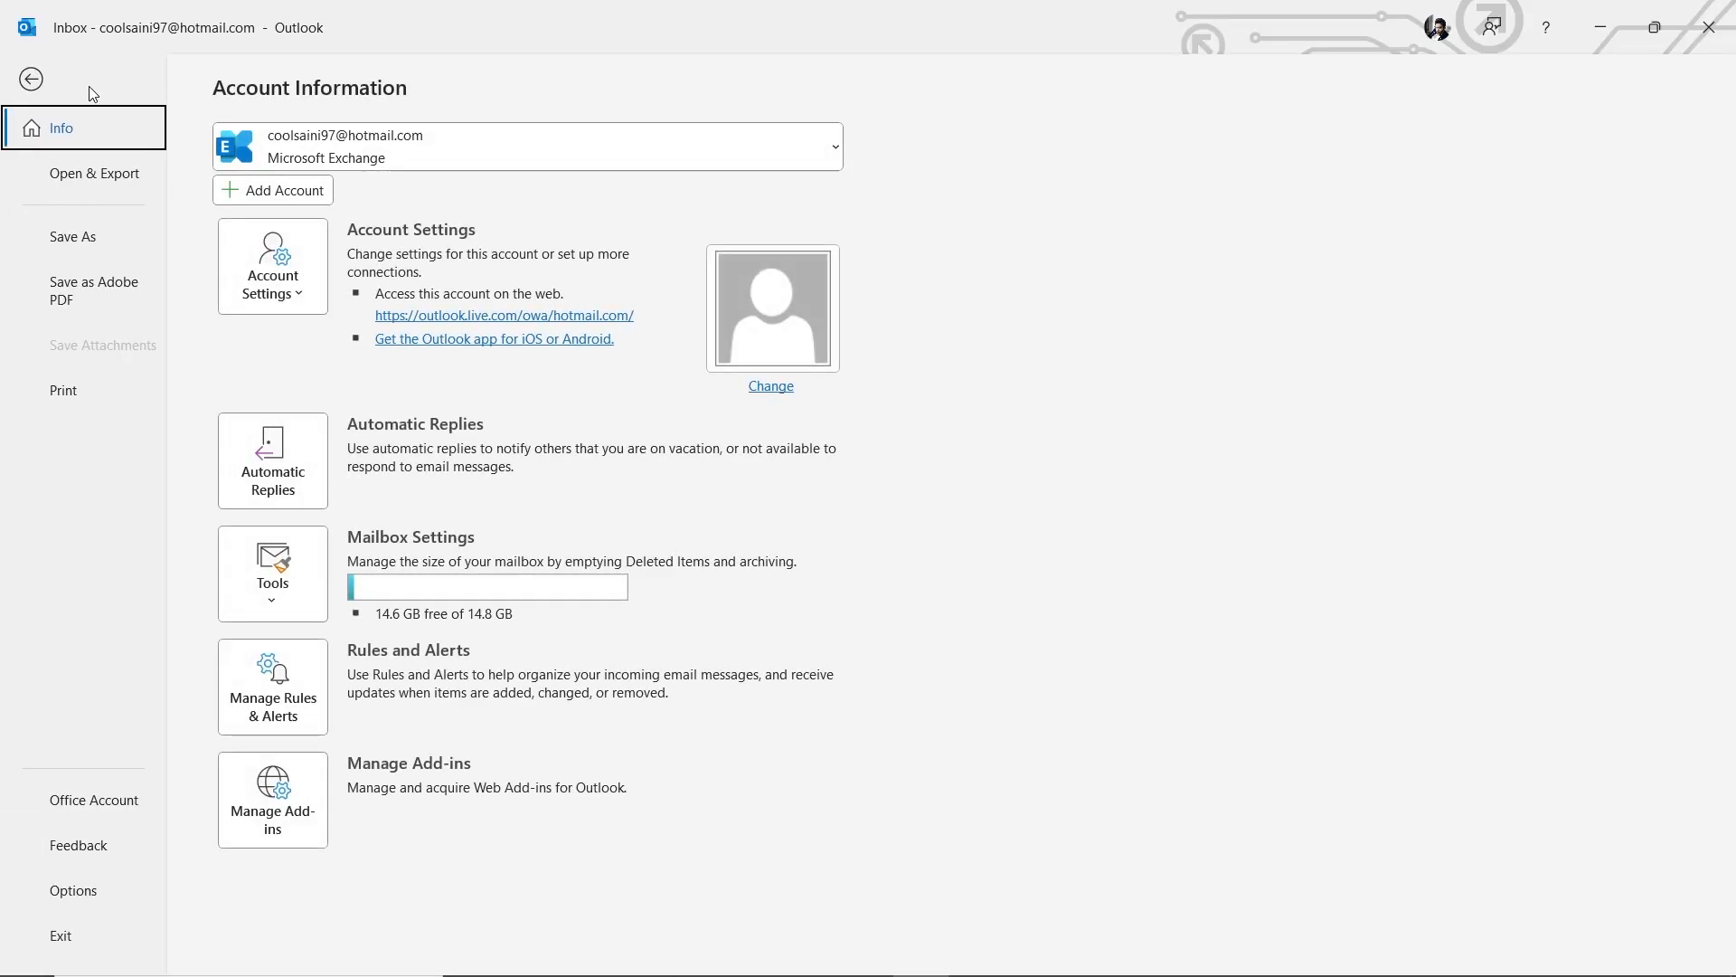
left_click(113, 189)
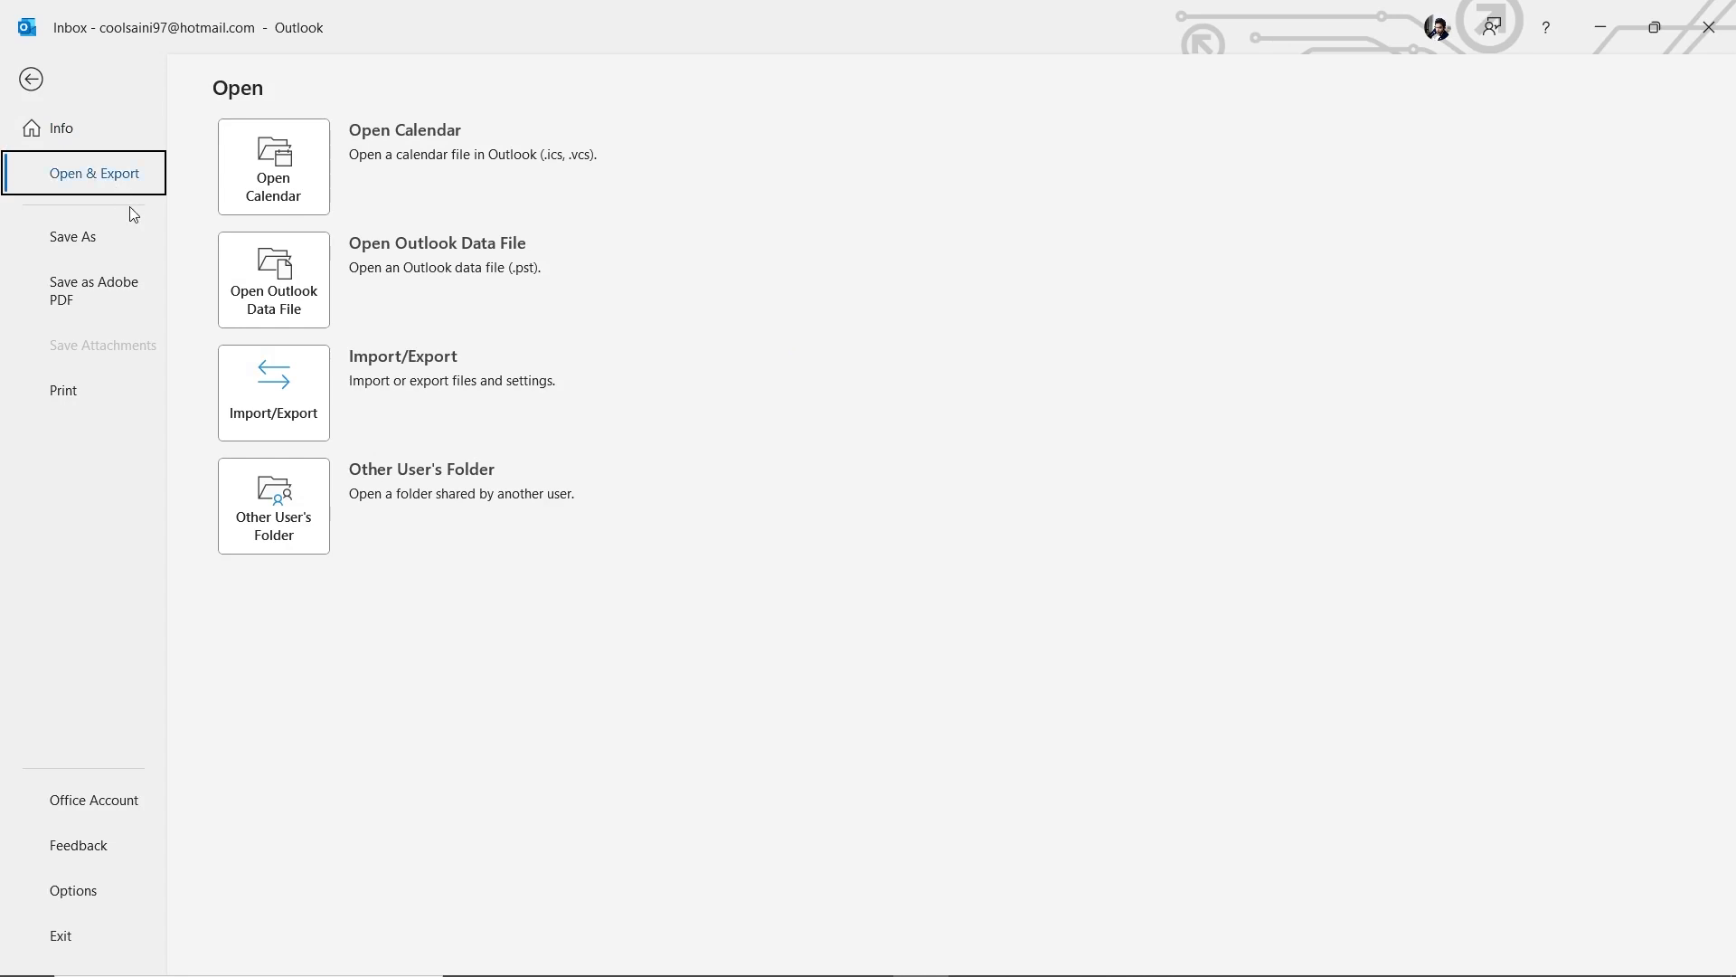
left_click(307, 400)
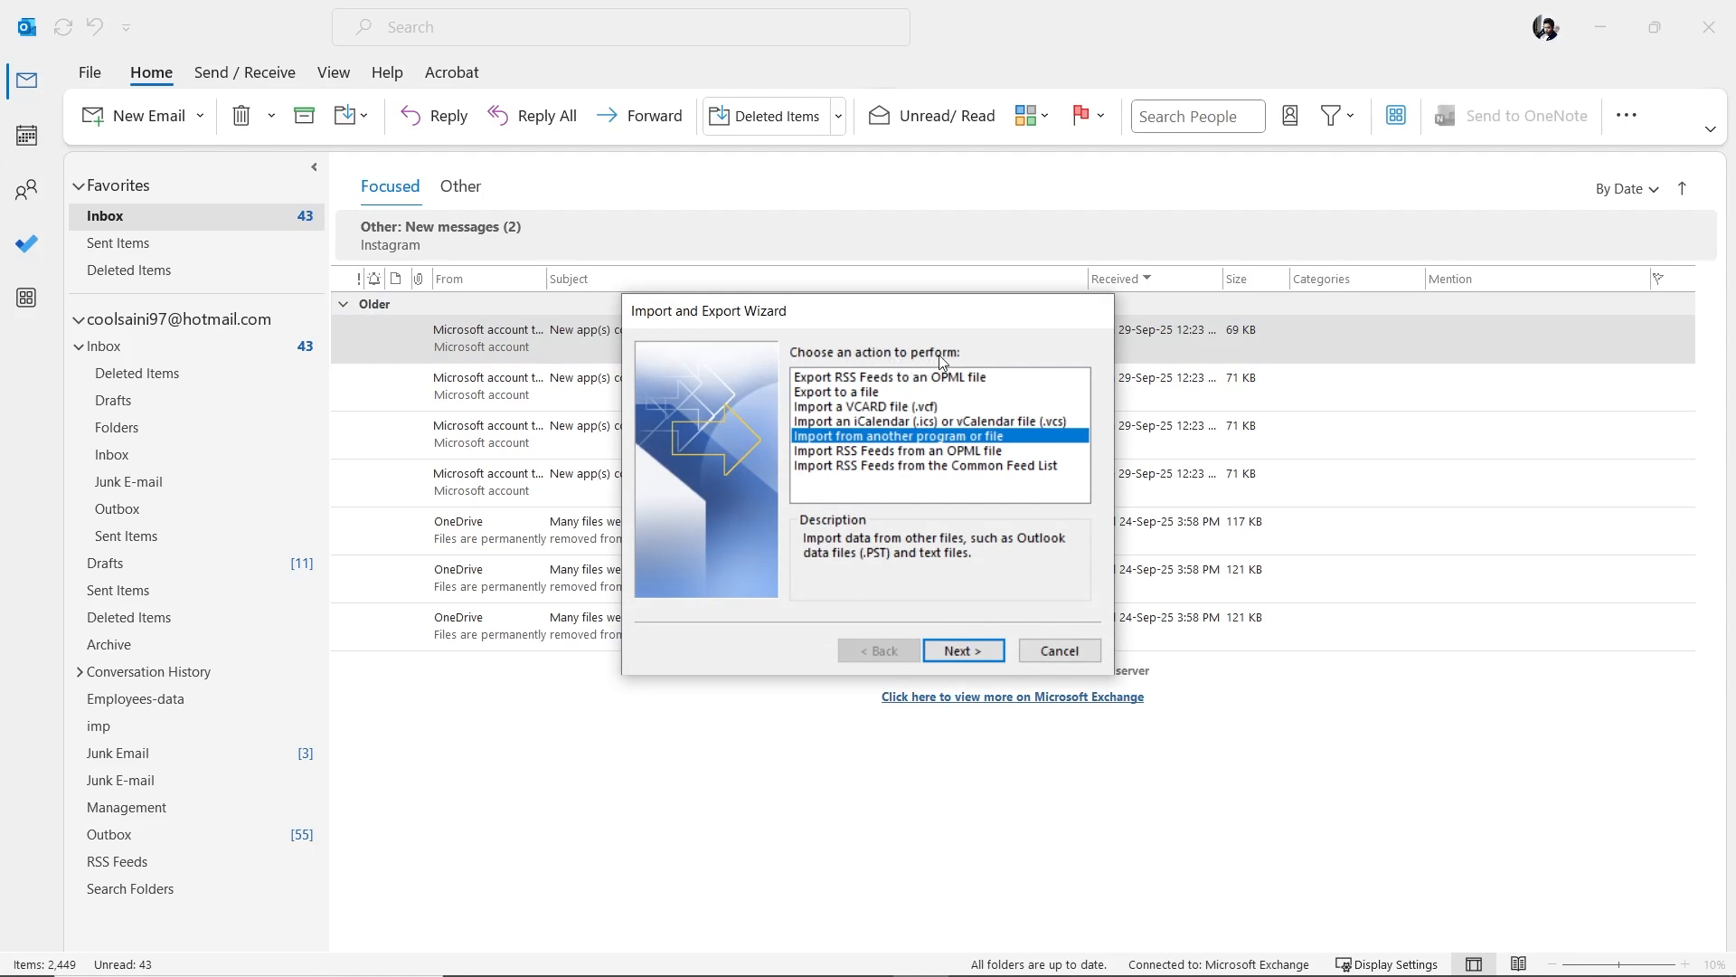
left_click(850, 422)
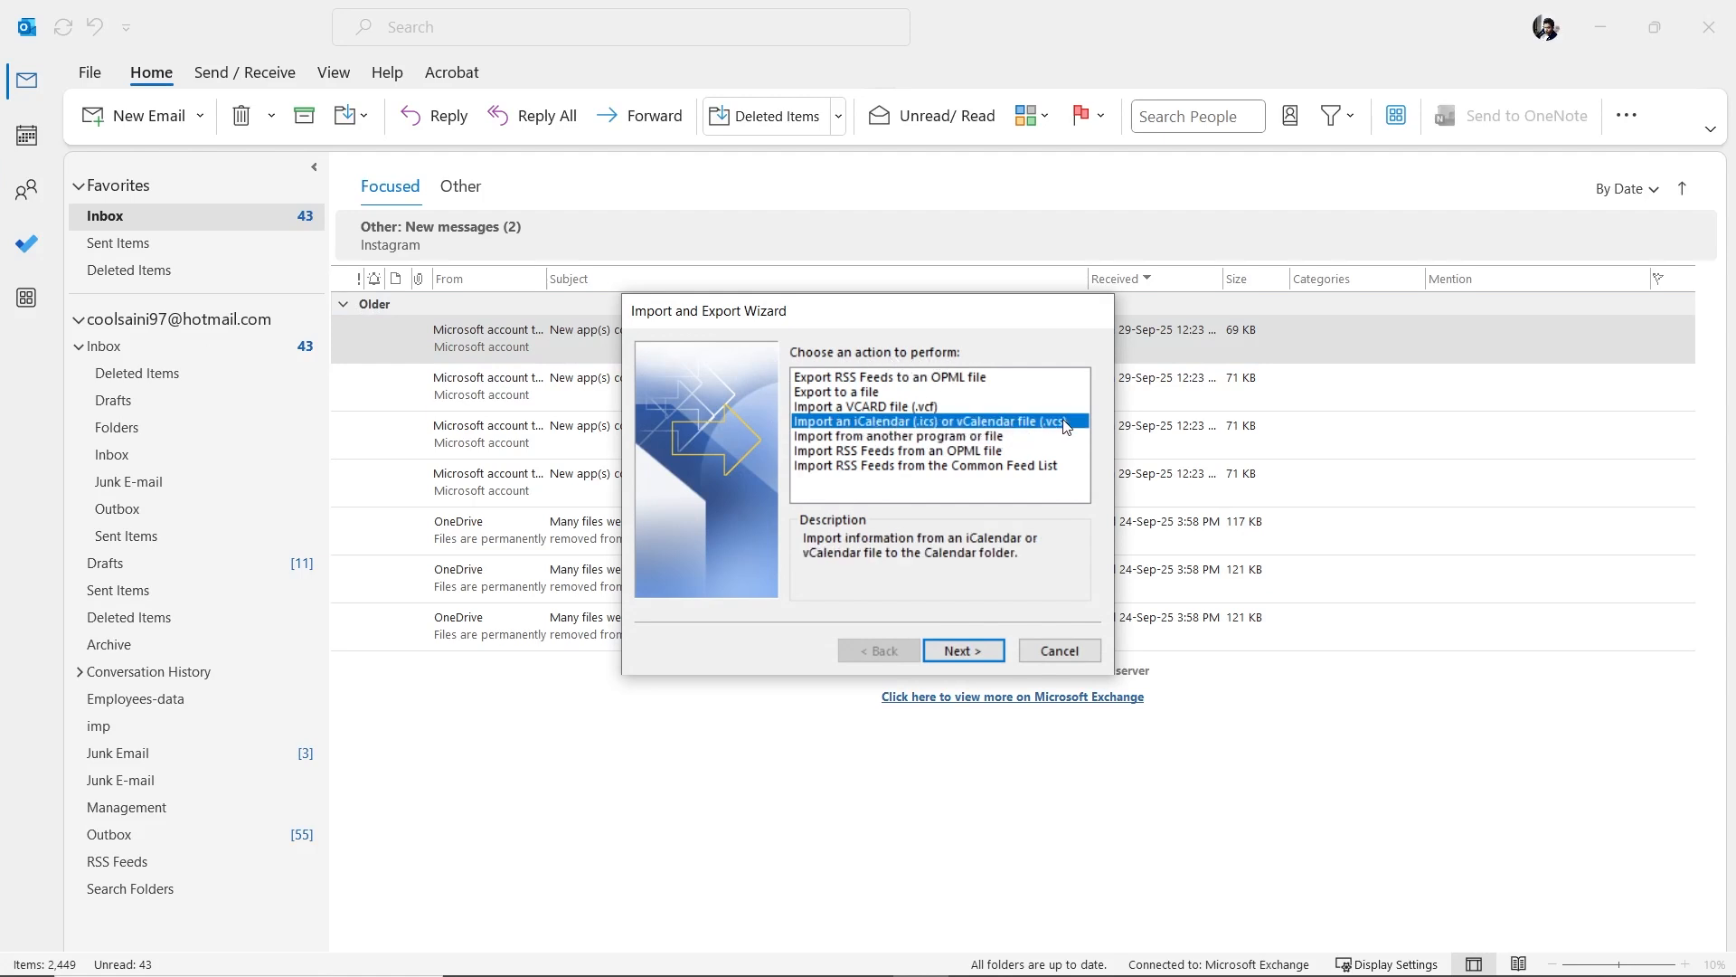
left_click(963, 651)
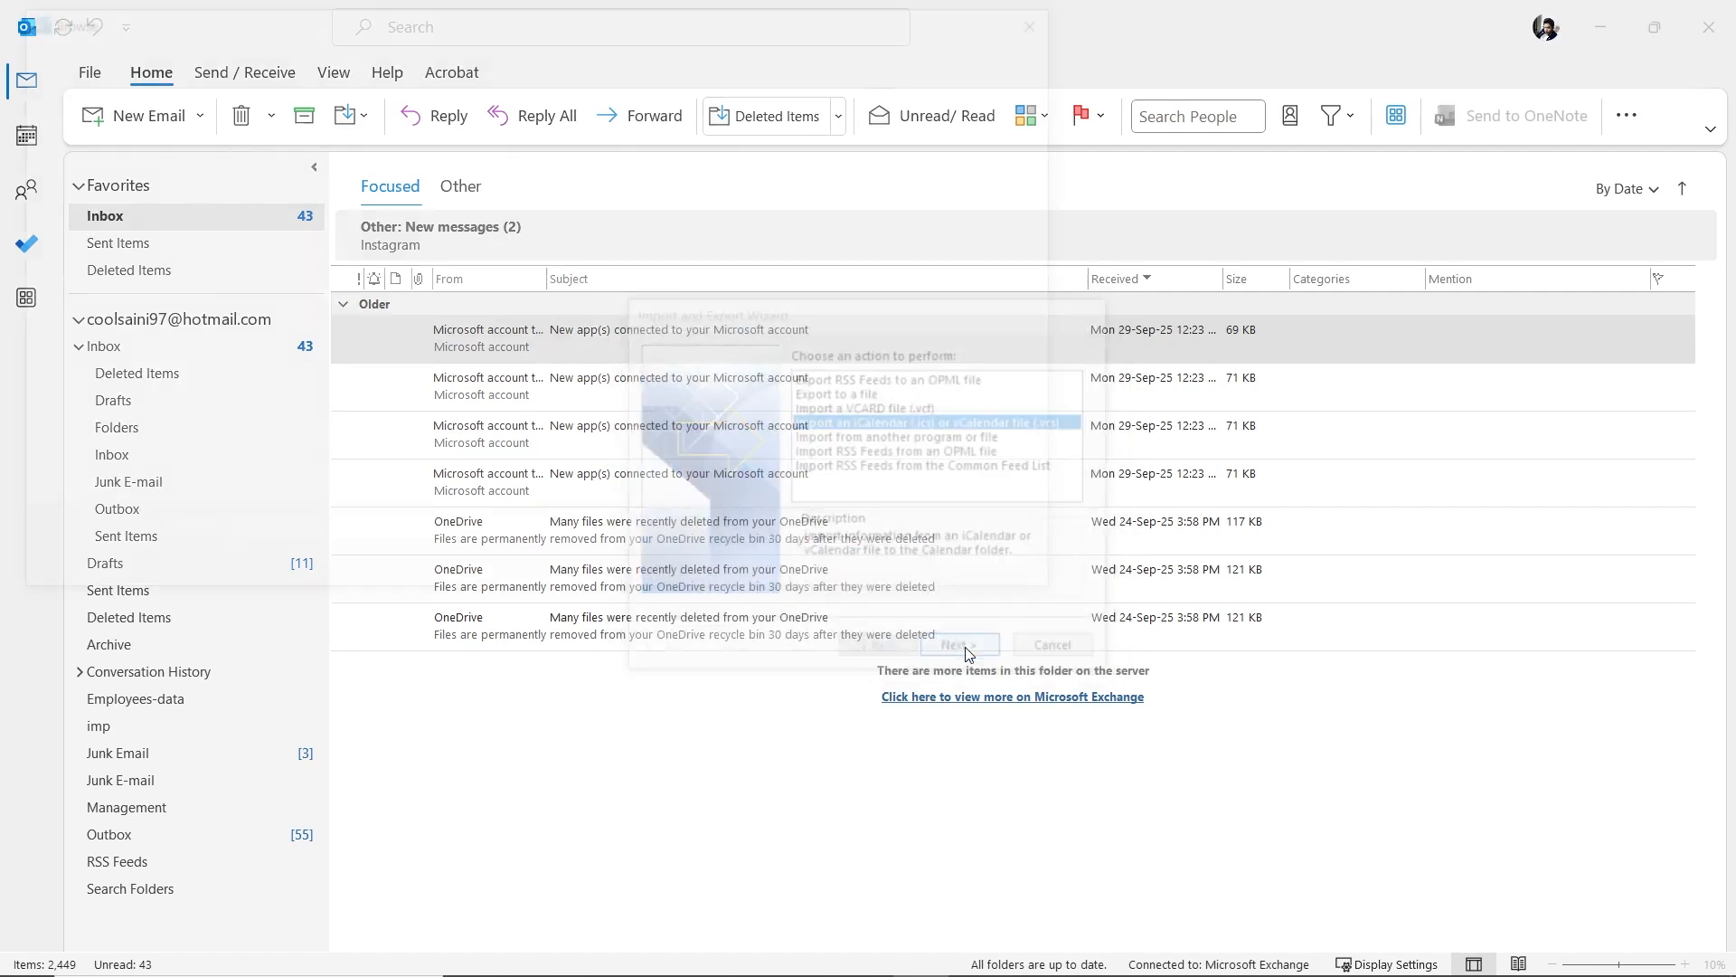
left_click(268, 207)
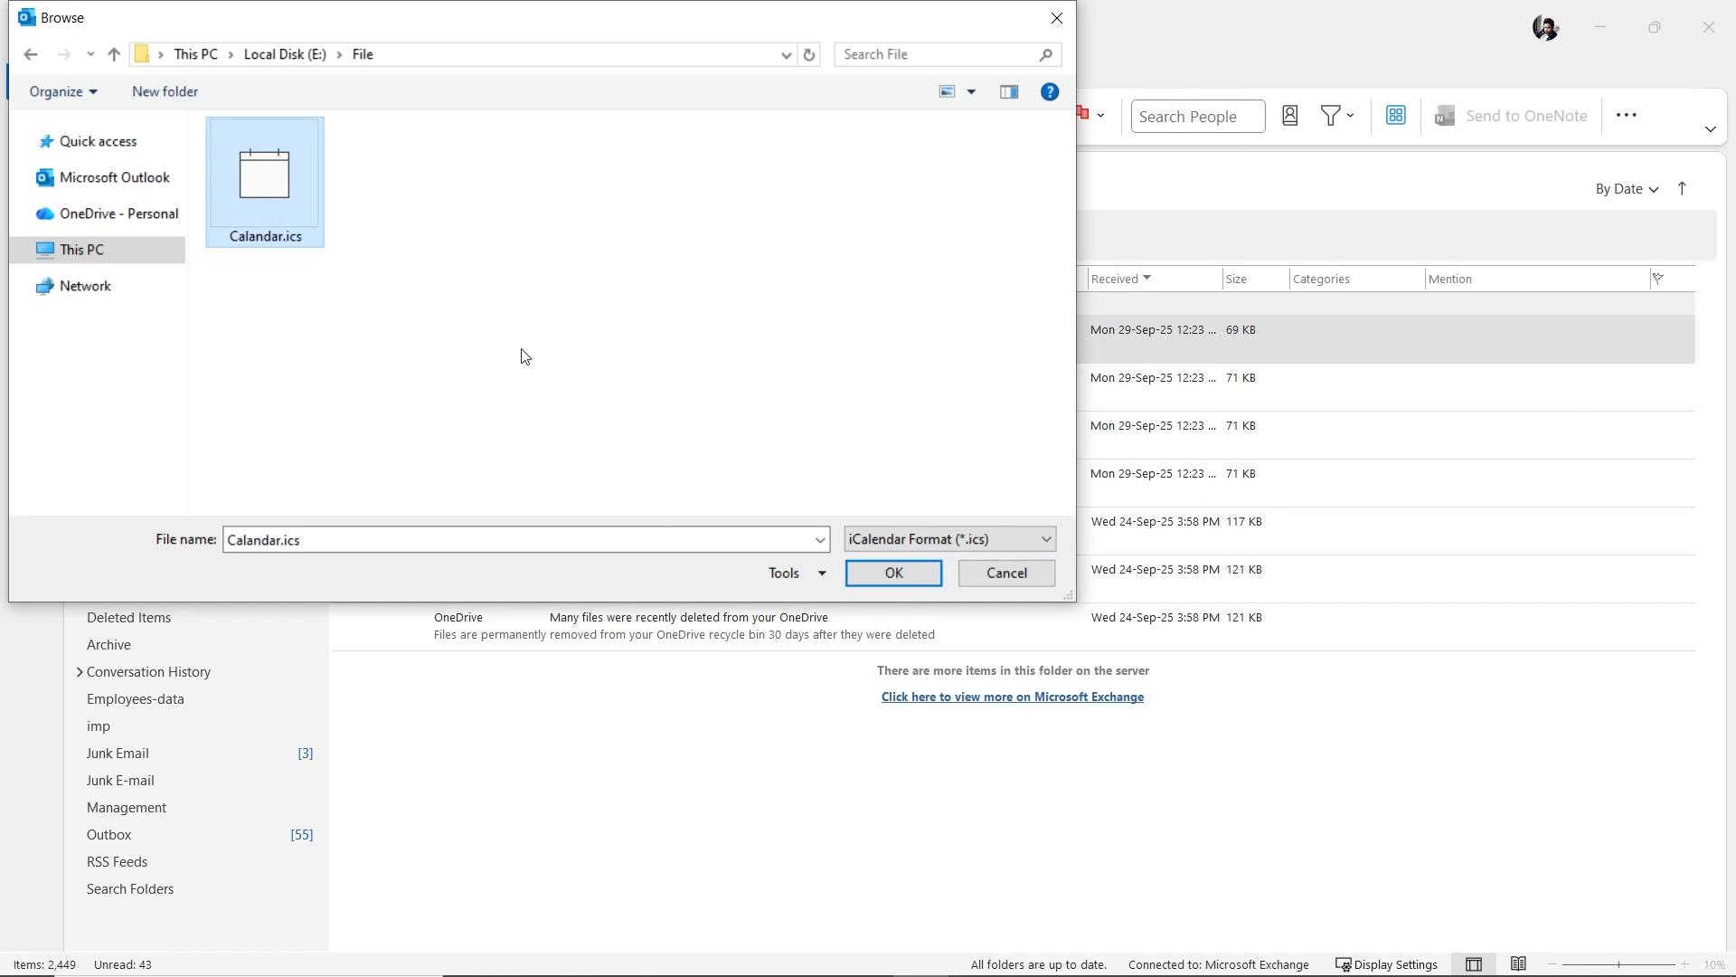
left_click(927, 575)
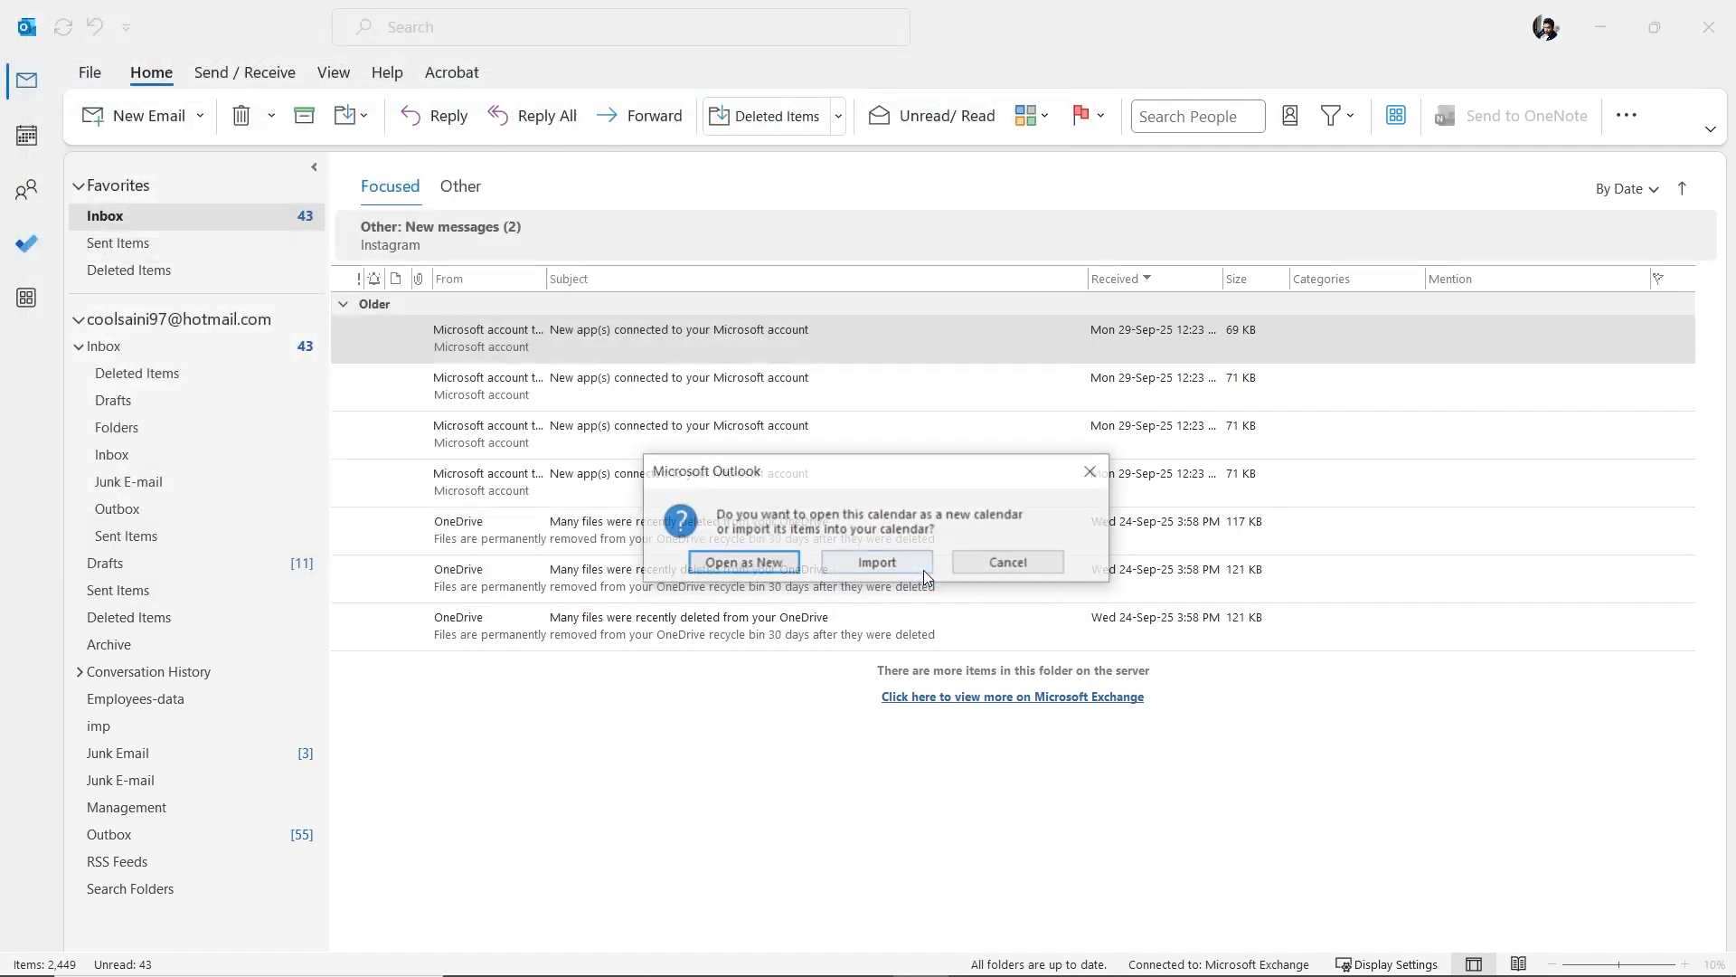
left_click(898, 560)
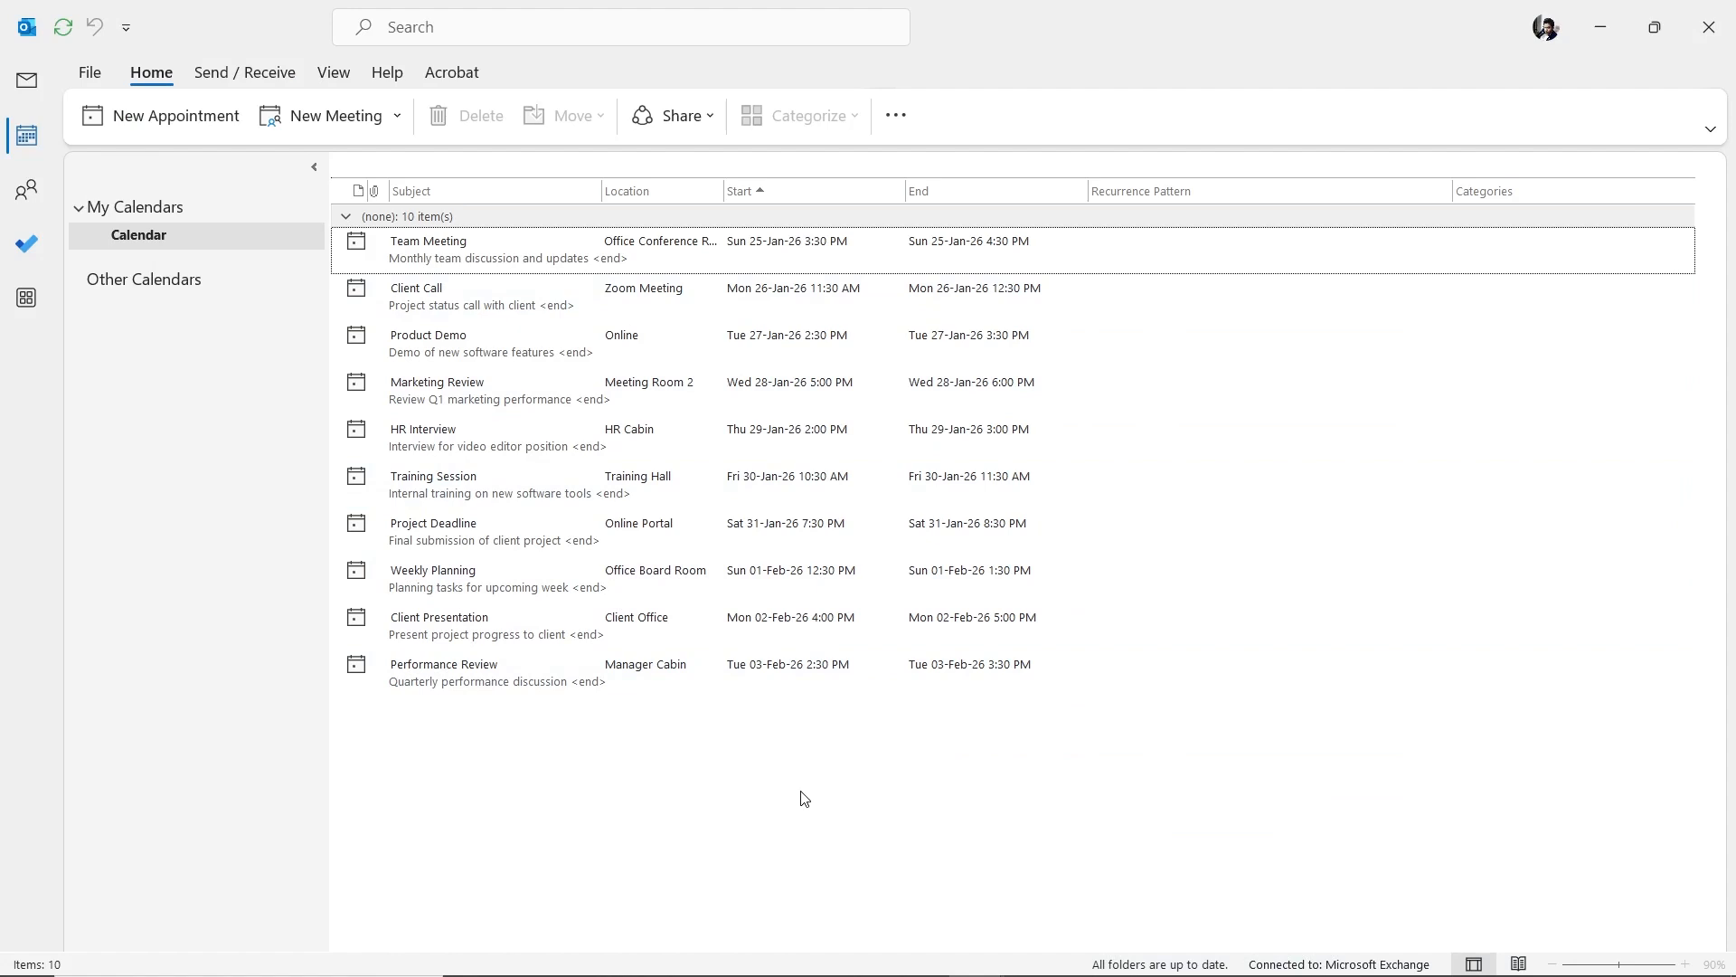
- Set up an Outlook export to a Comma Separated Values file from the Calendar folder
left_click(84, 79)
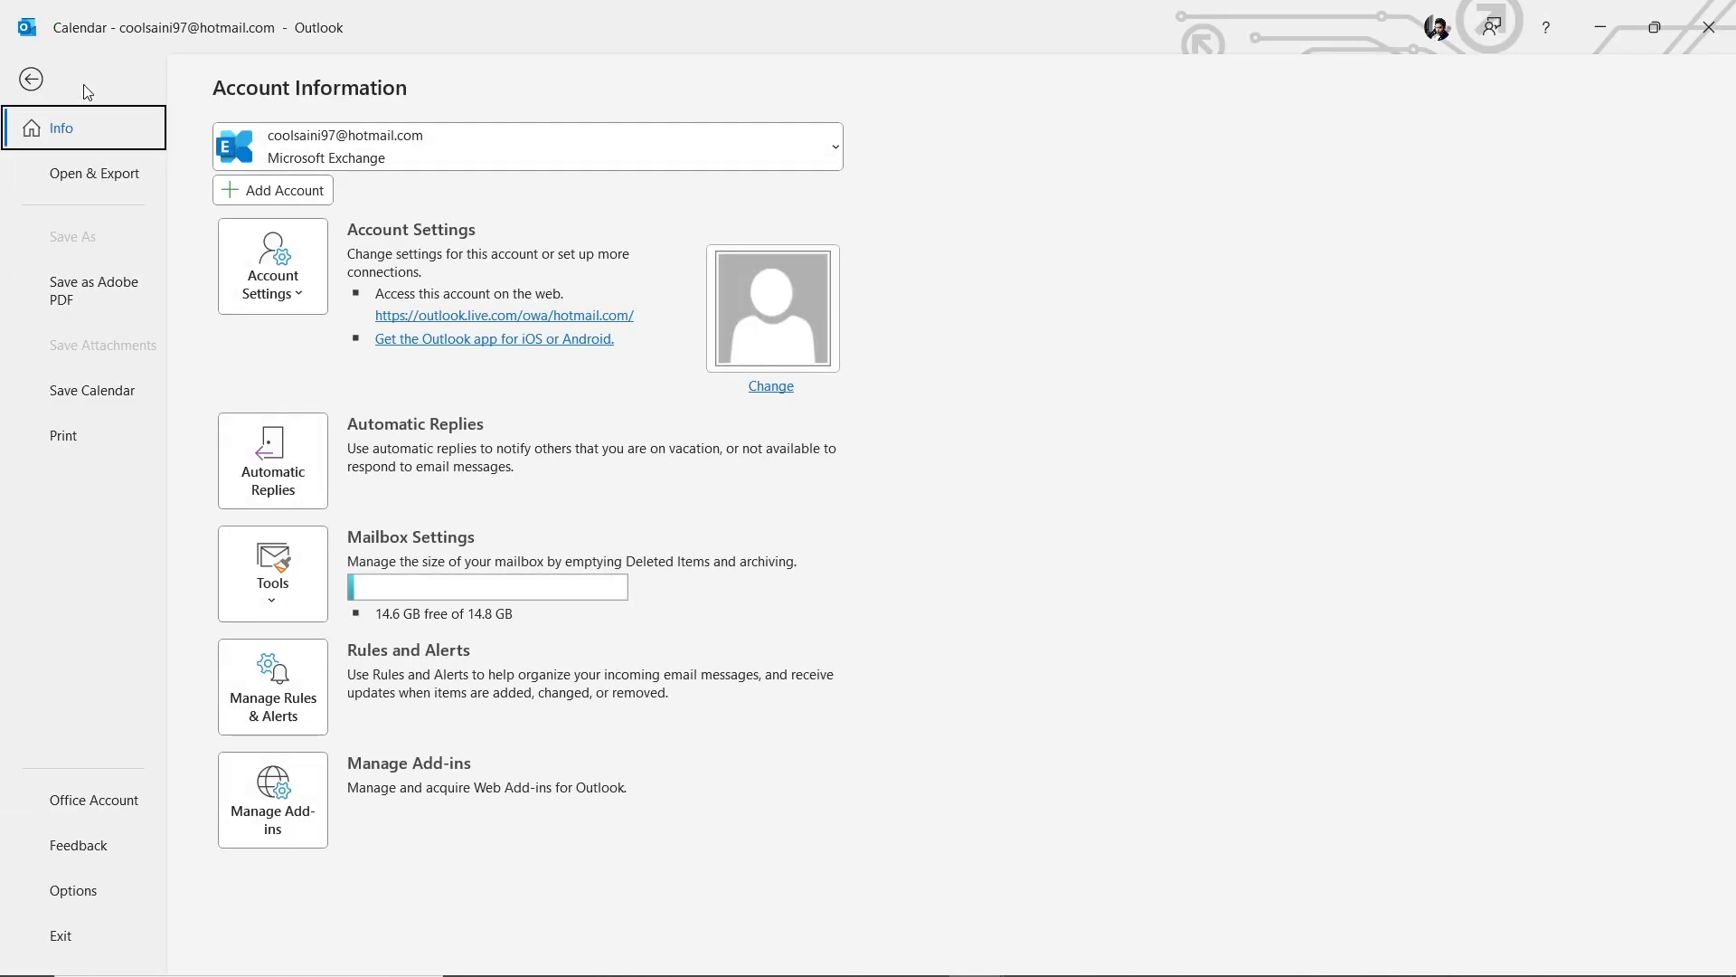
left_click(115, 180)
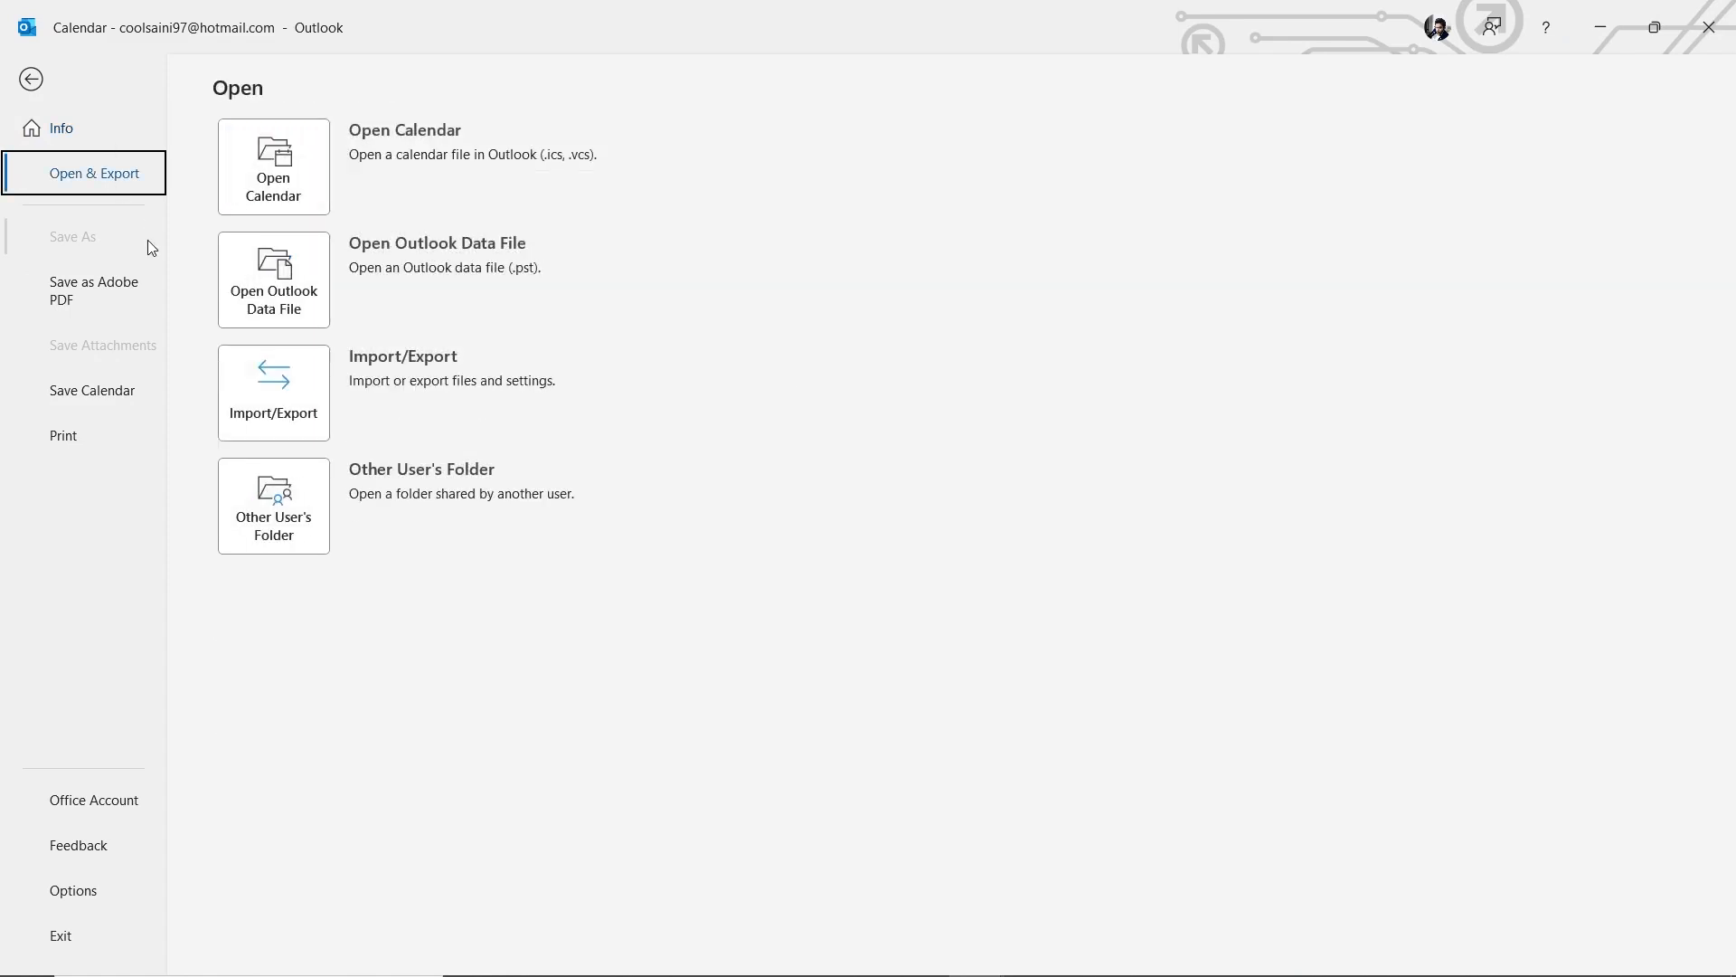
left_click(276, 412)
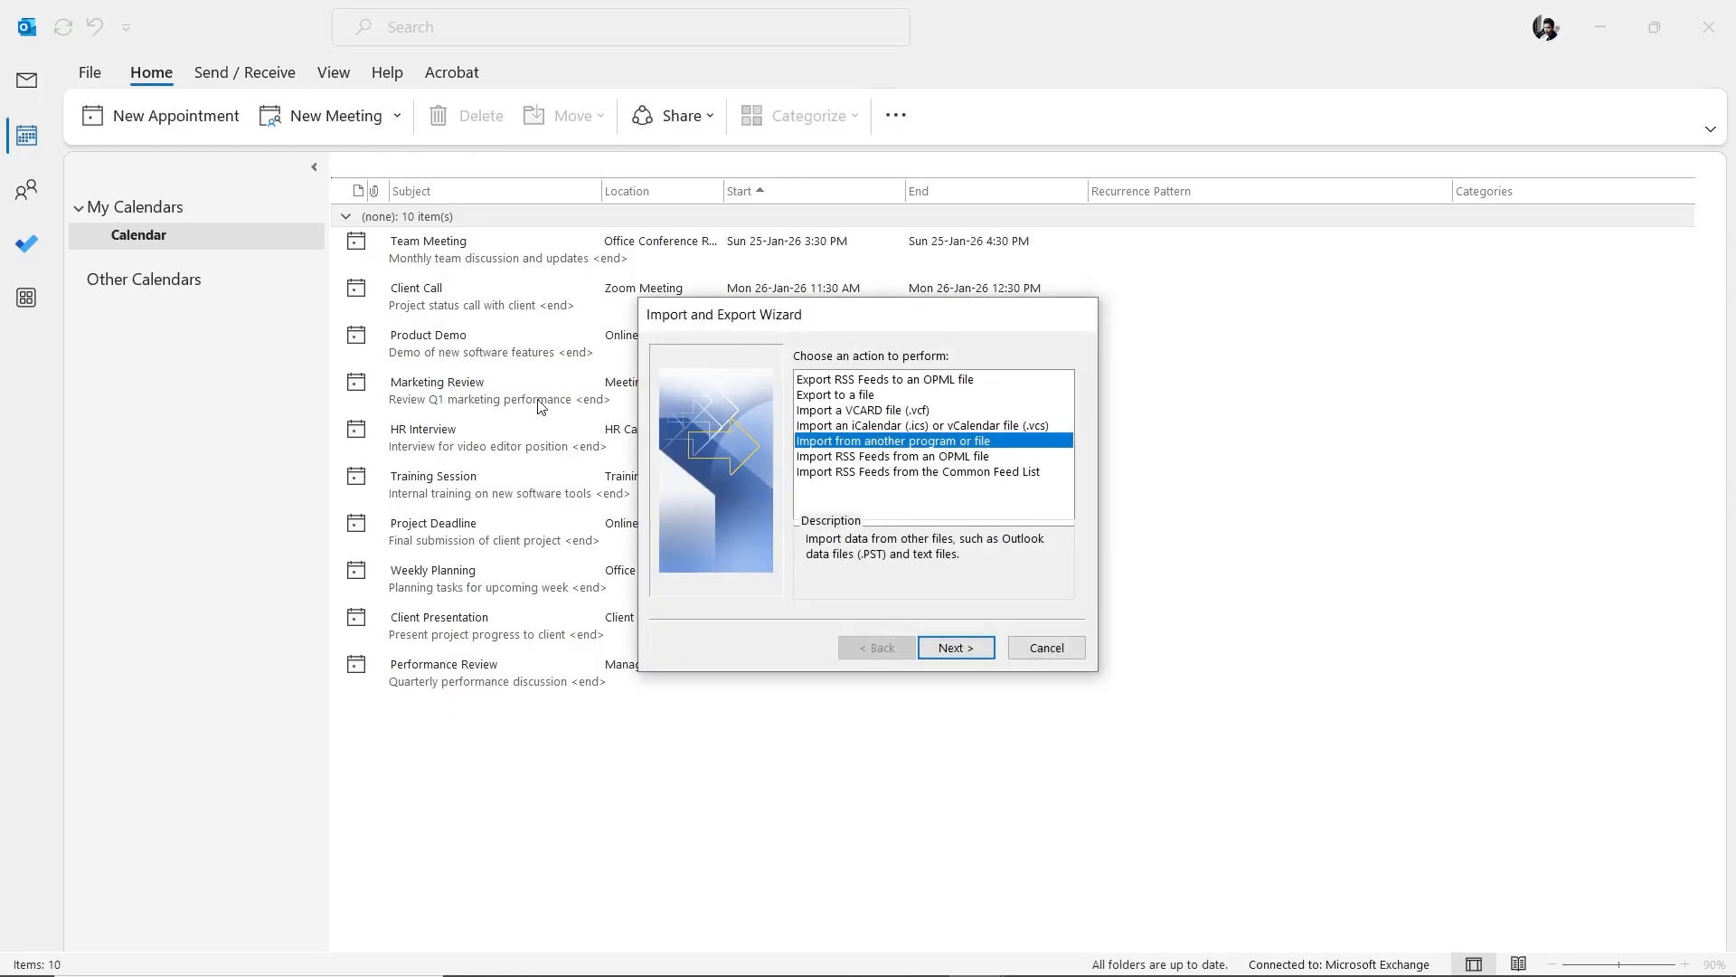
left_click(892, 395)
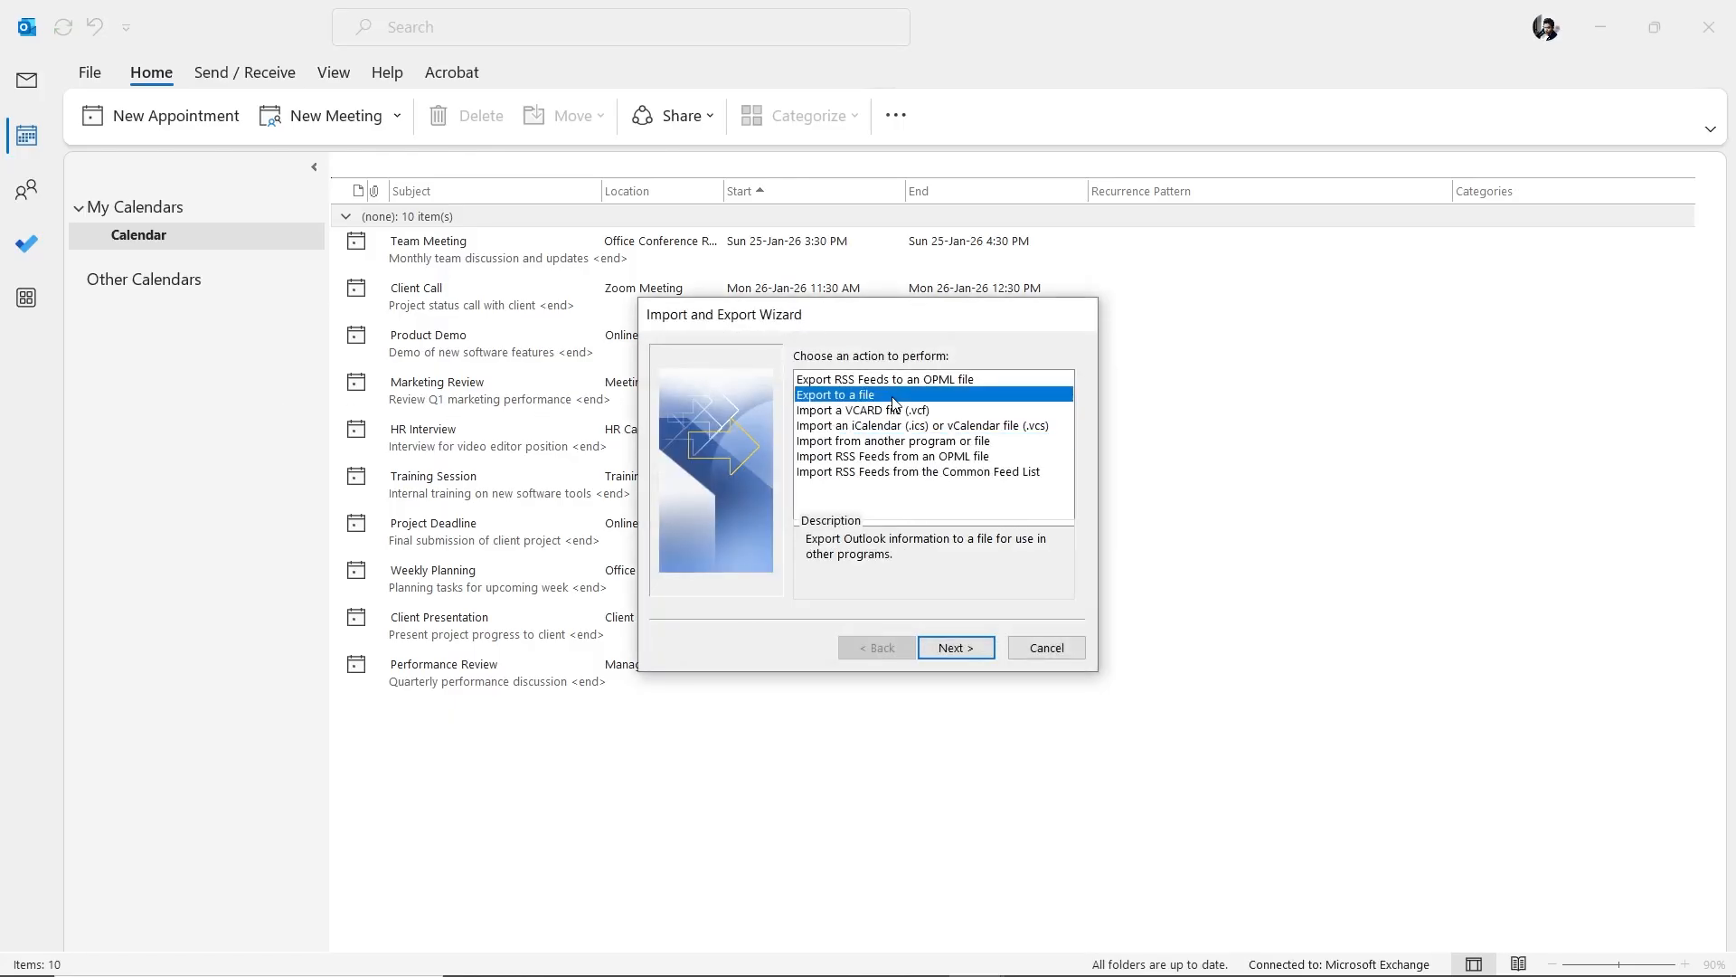
left_click(984, 649)
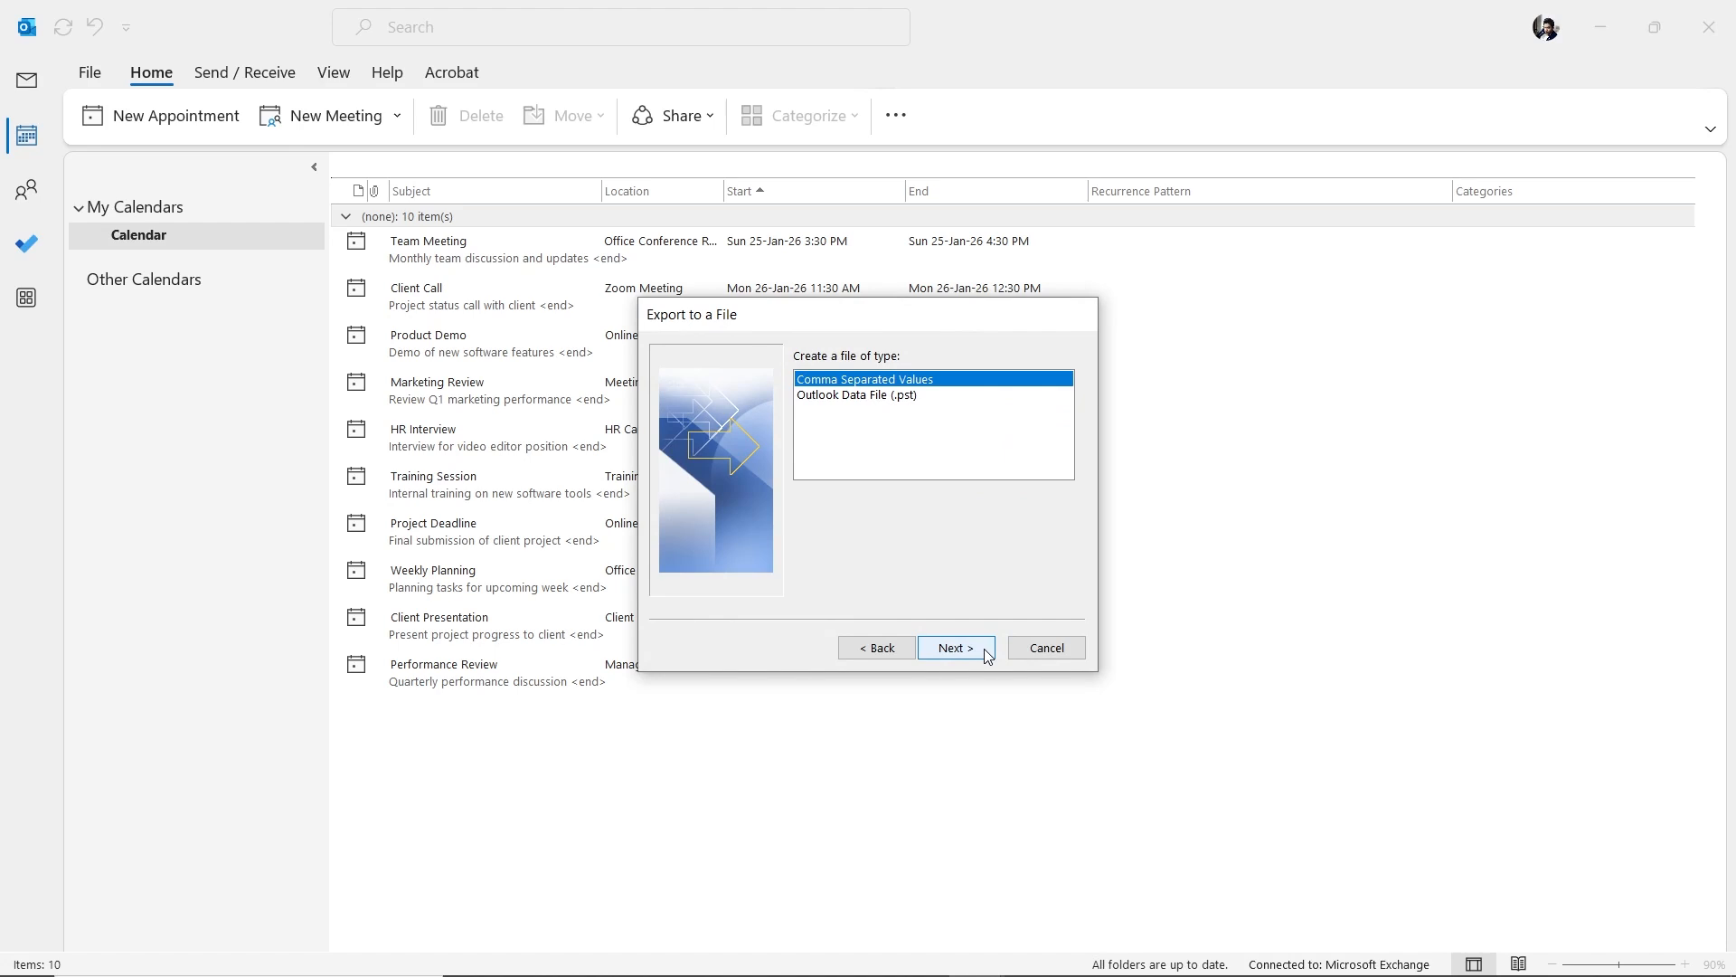
left_click(985, 650)
left_click(985, 650)
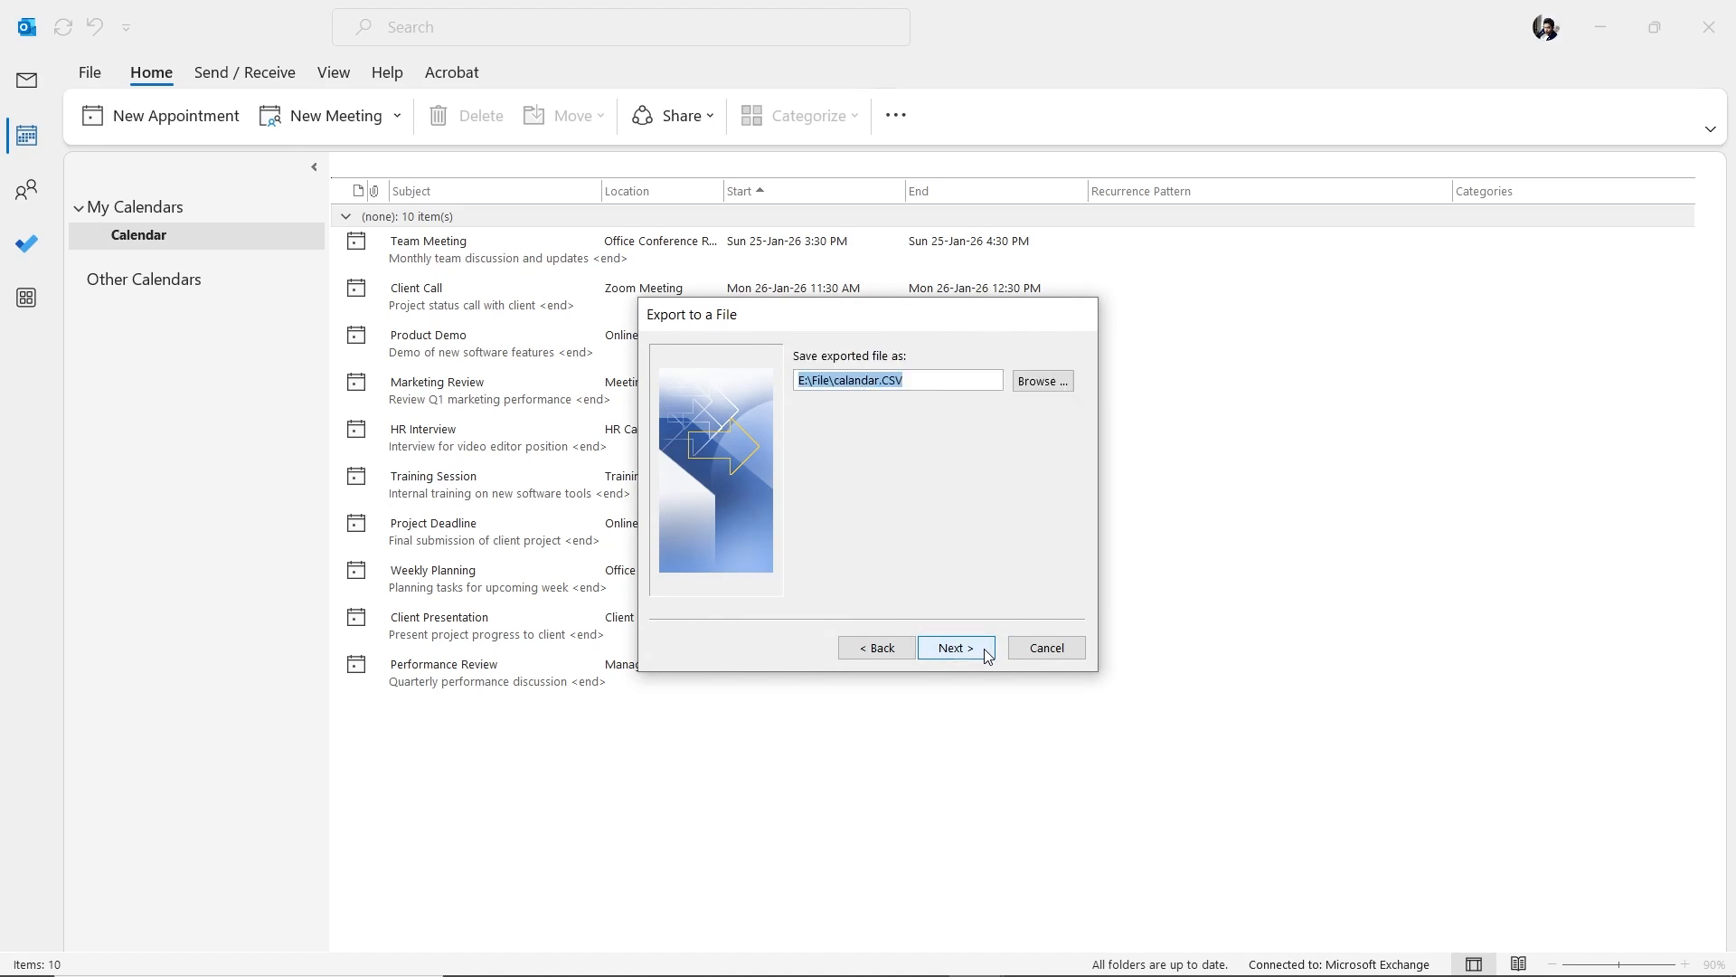
- Keep the E:\File\calandar.CSV path and finish the export for 1-12-2025 to 1-4-2026
left_click(829, 385)
left_click_drag(830, 386, 914, 384)
left_click(983, 386)
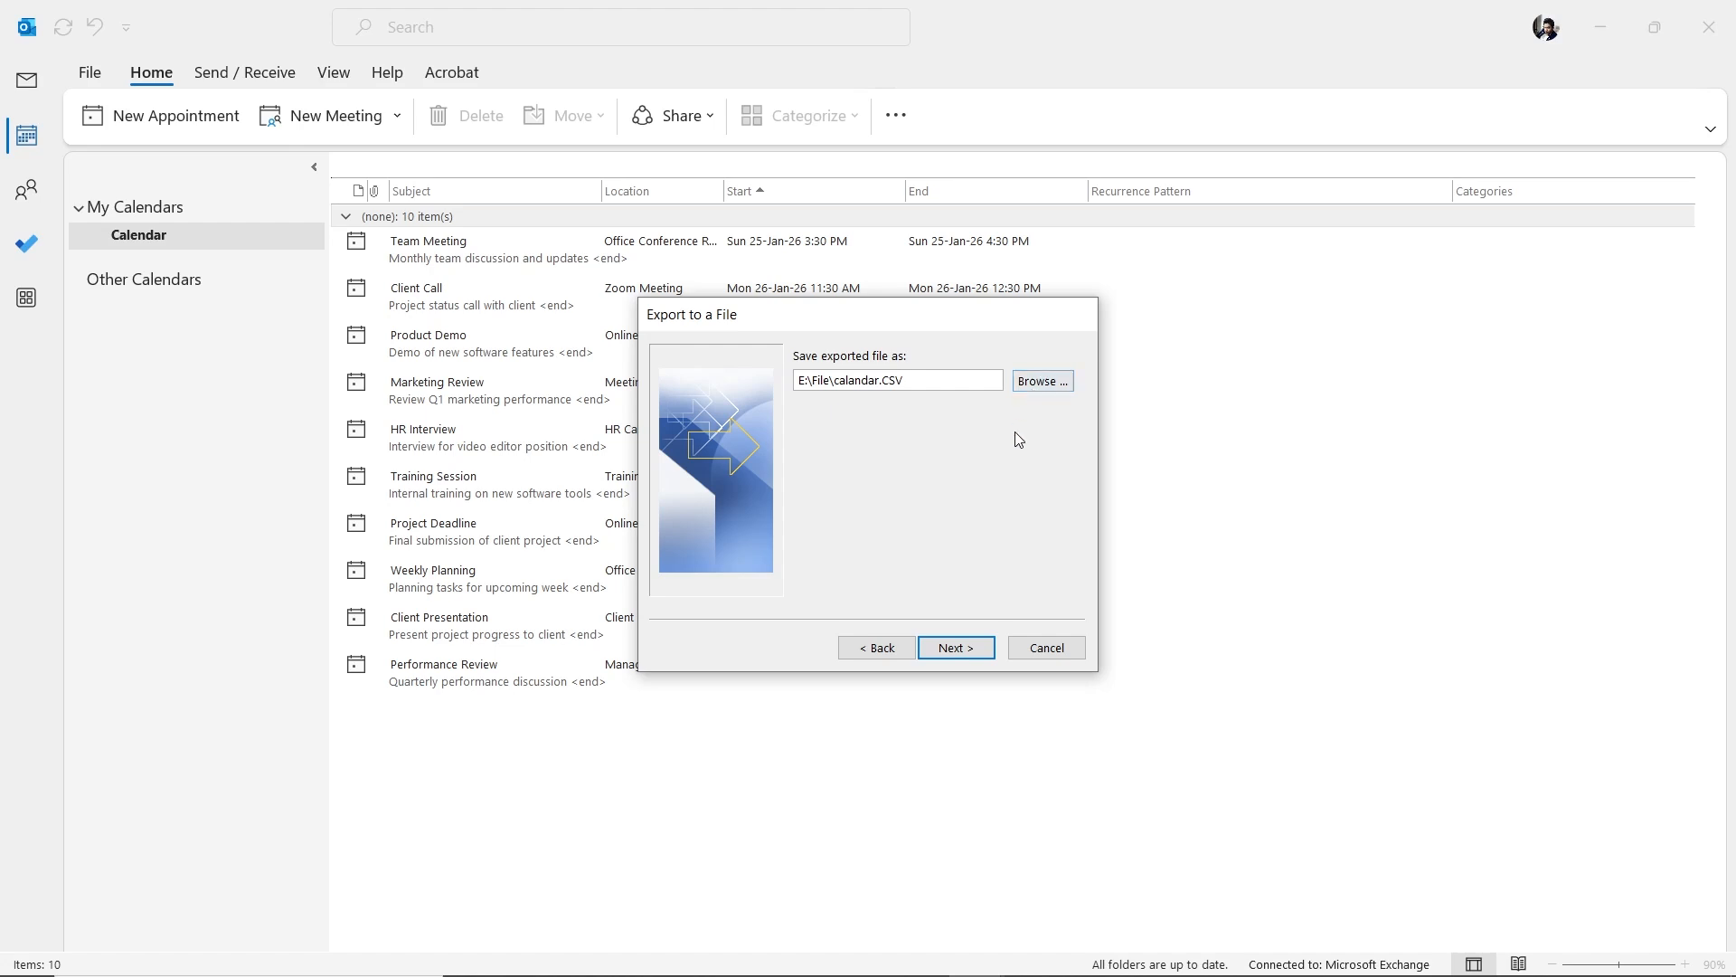
left_click(962, 650)
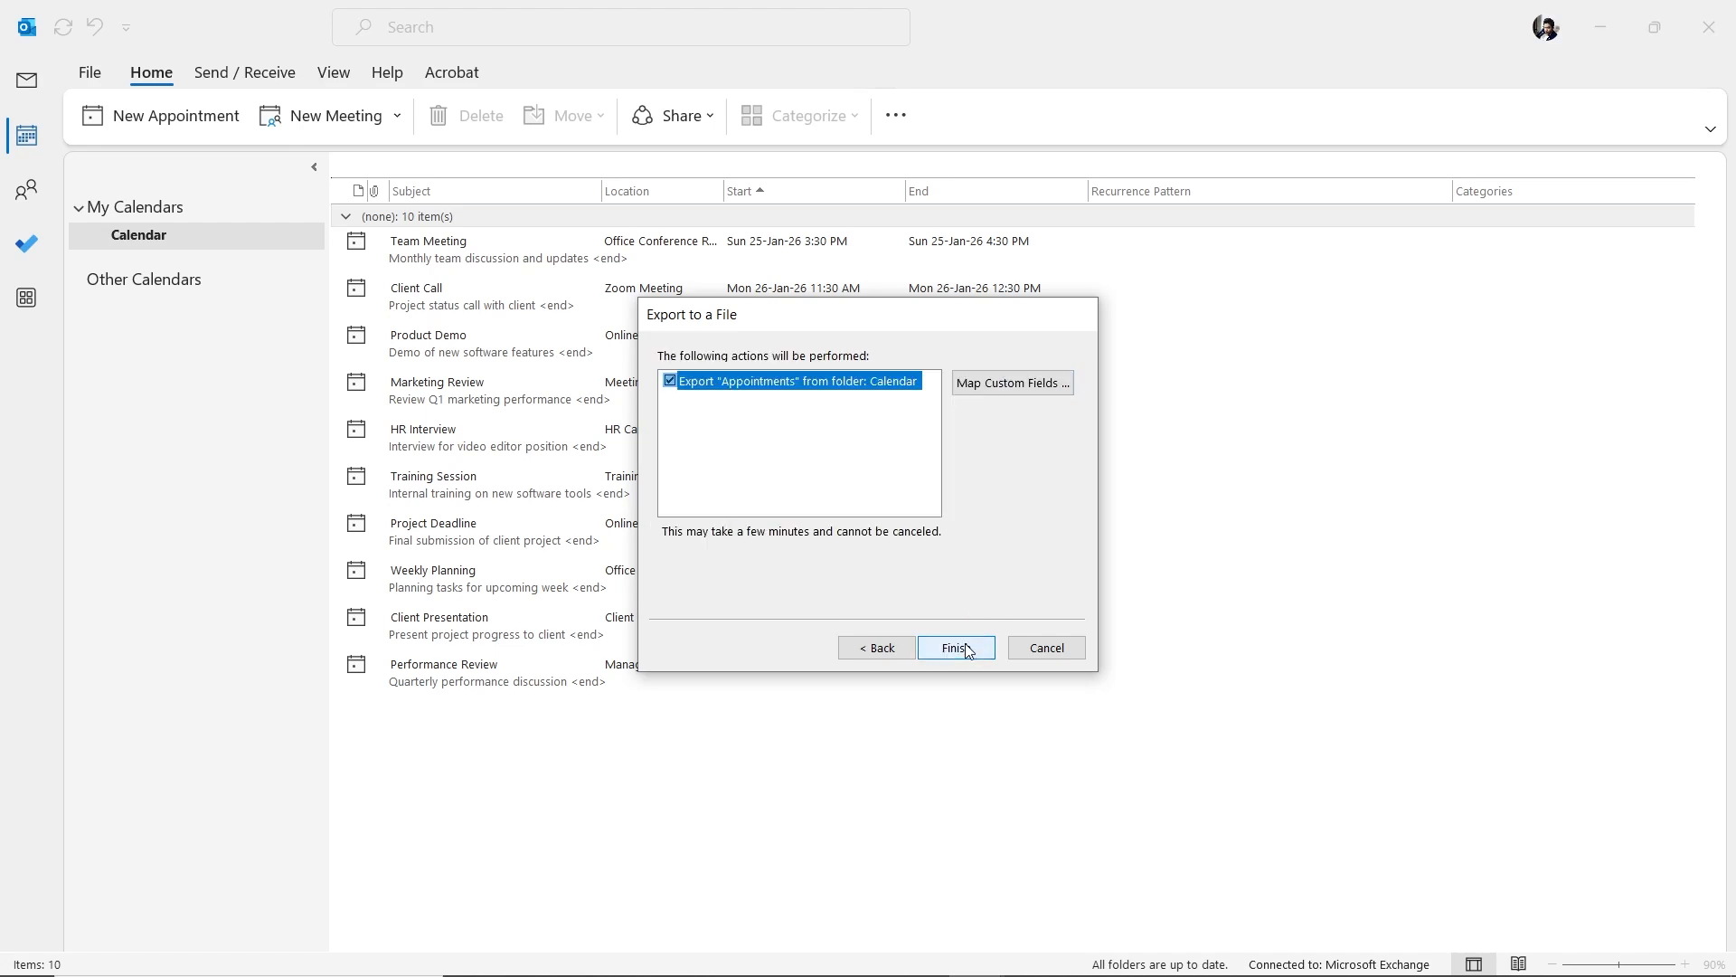
left_click(965, 649)
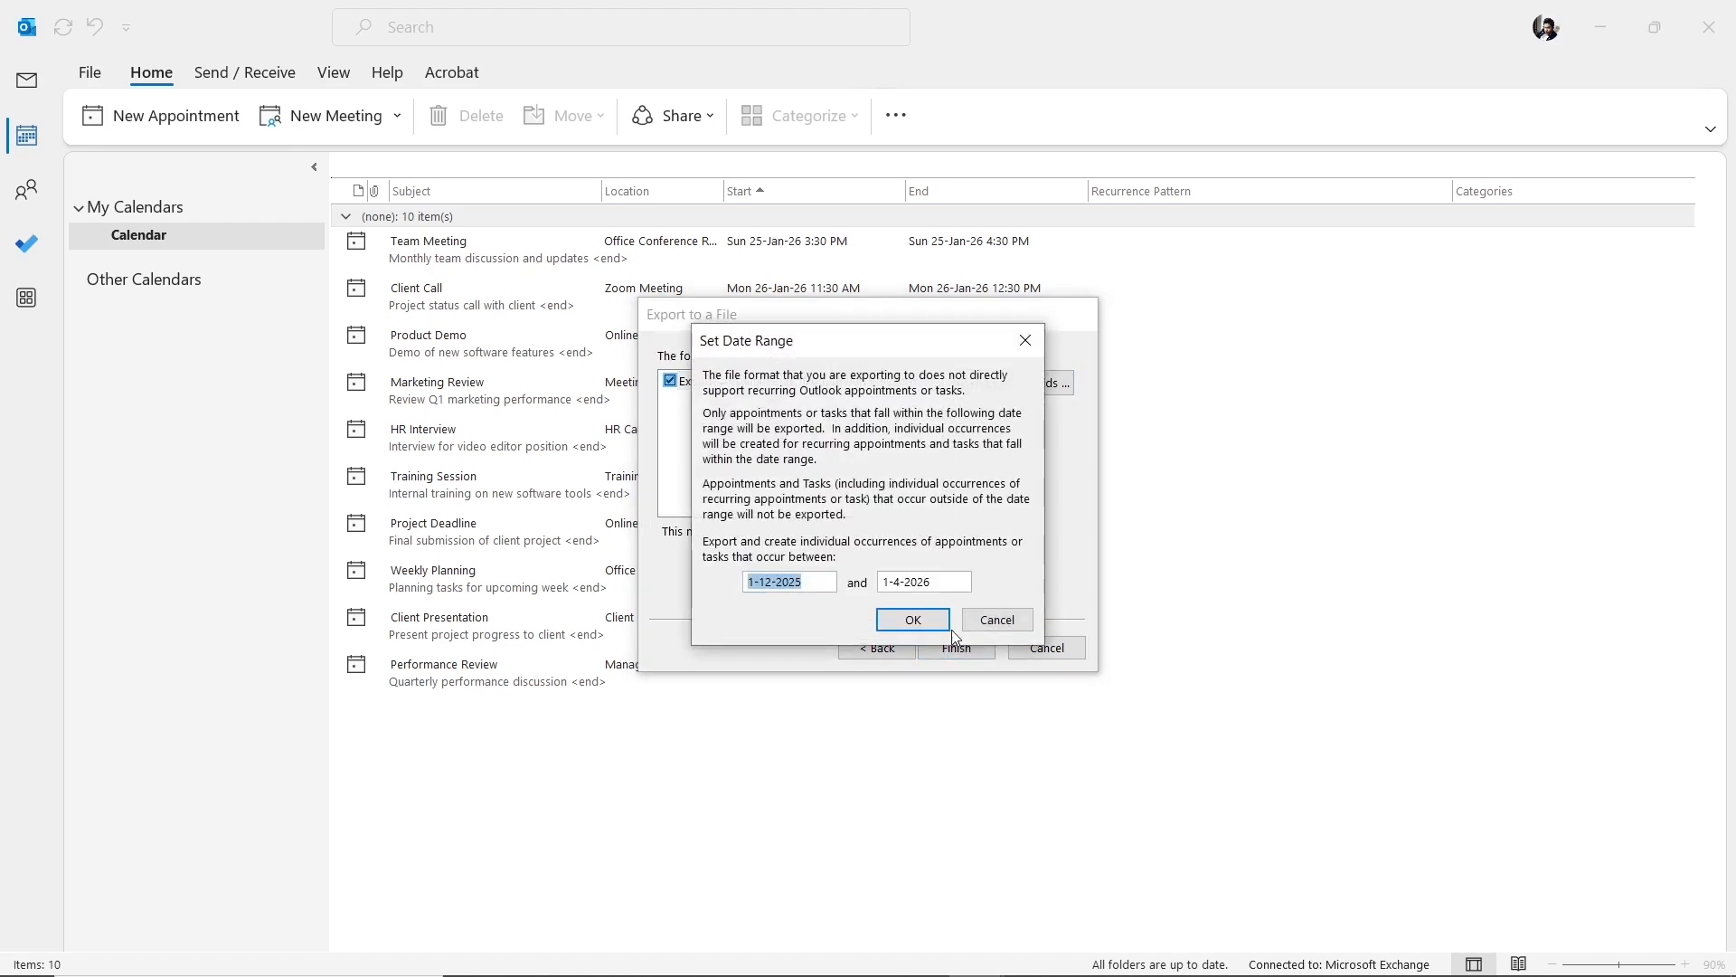
left_click(941, 623)
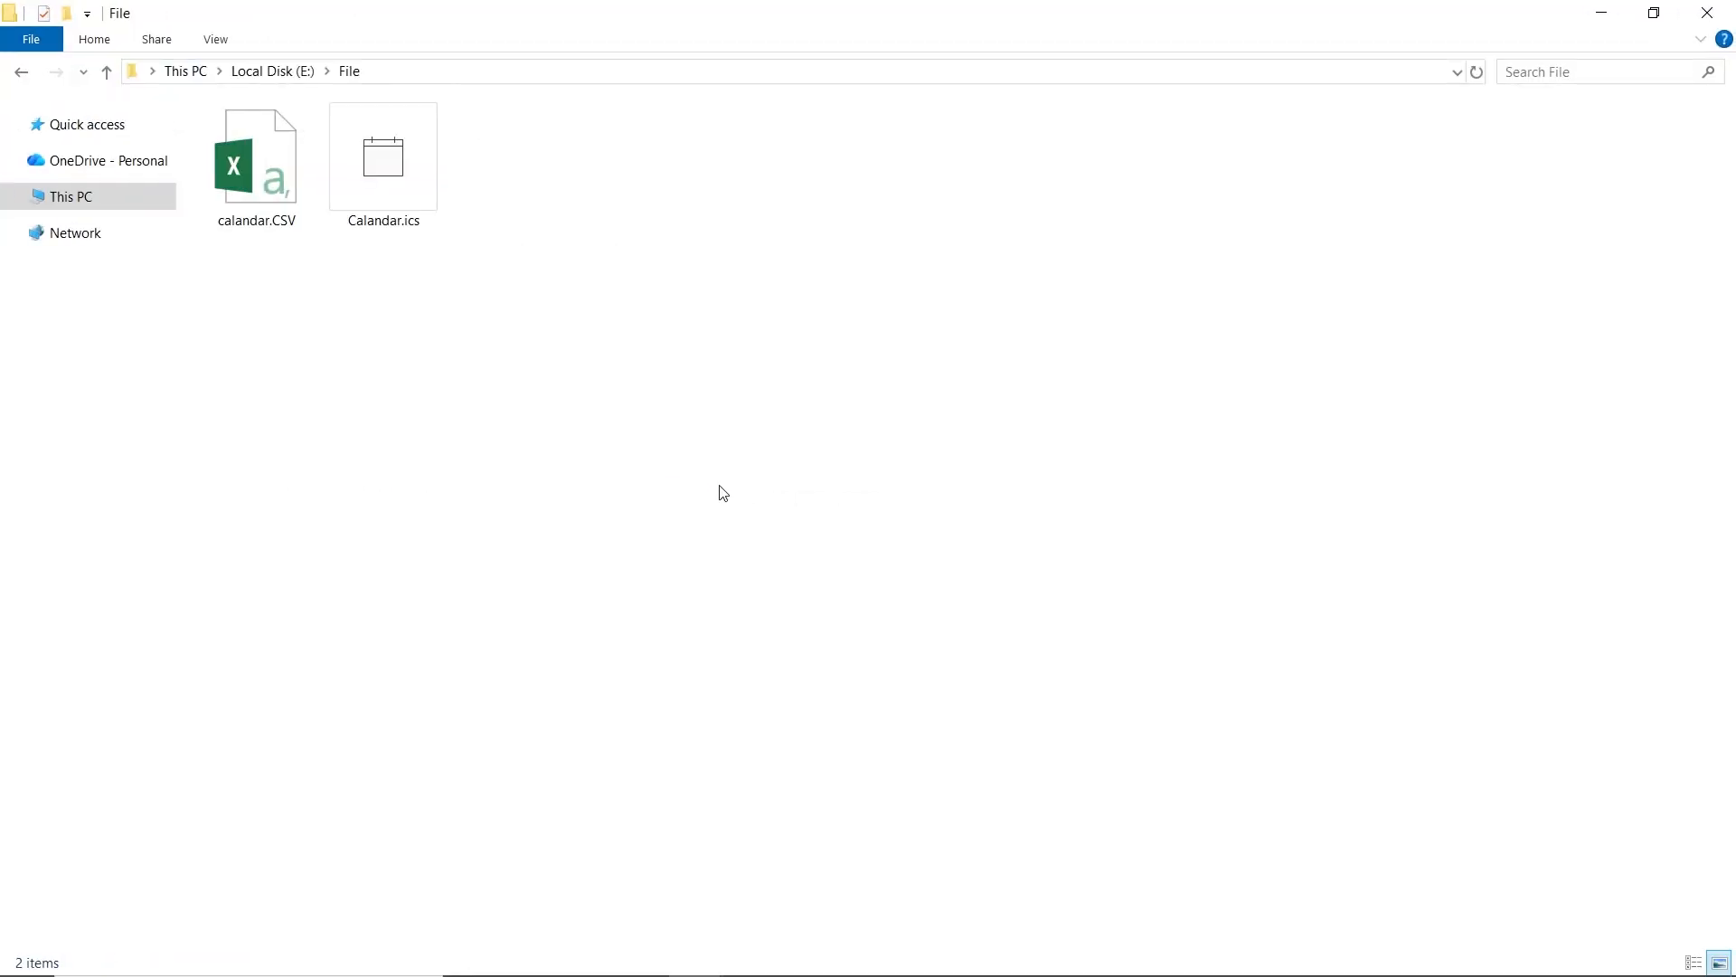
- Open calandar.CSV from E:\File in Excel
left_click(273, 198)
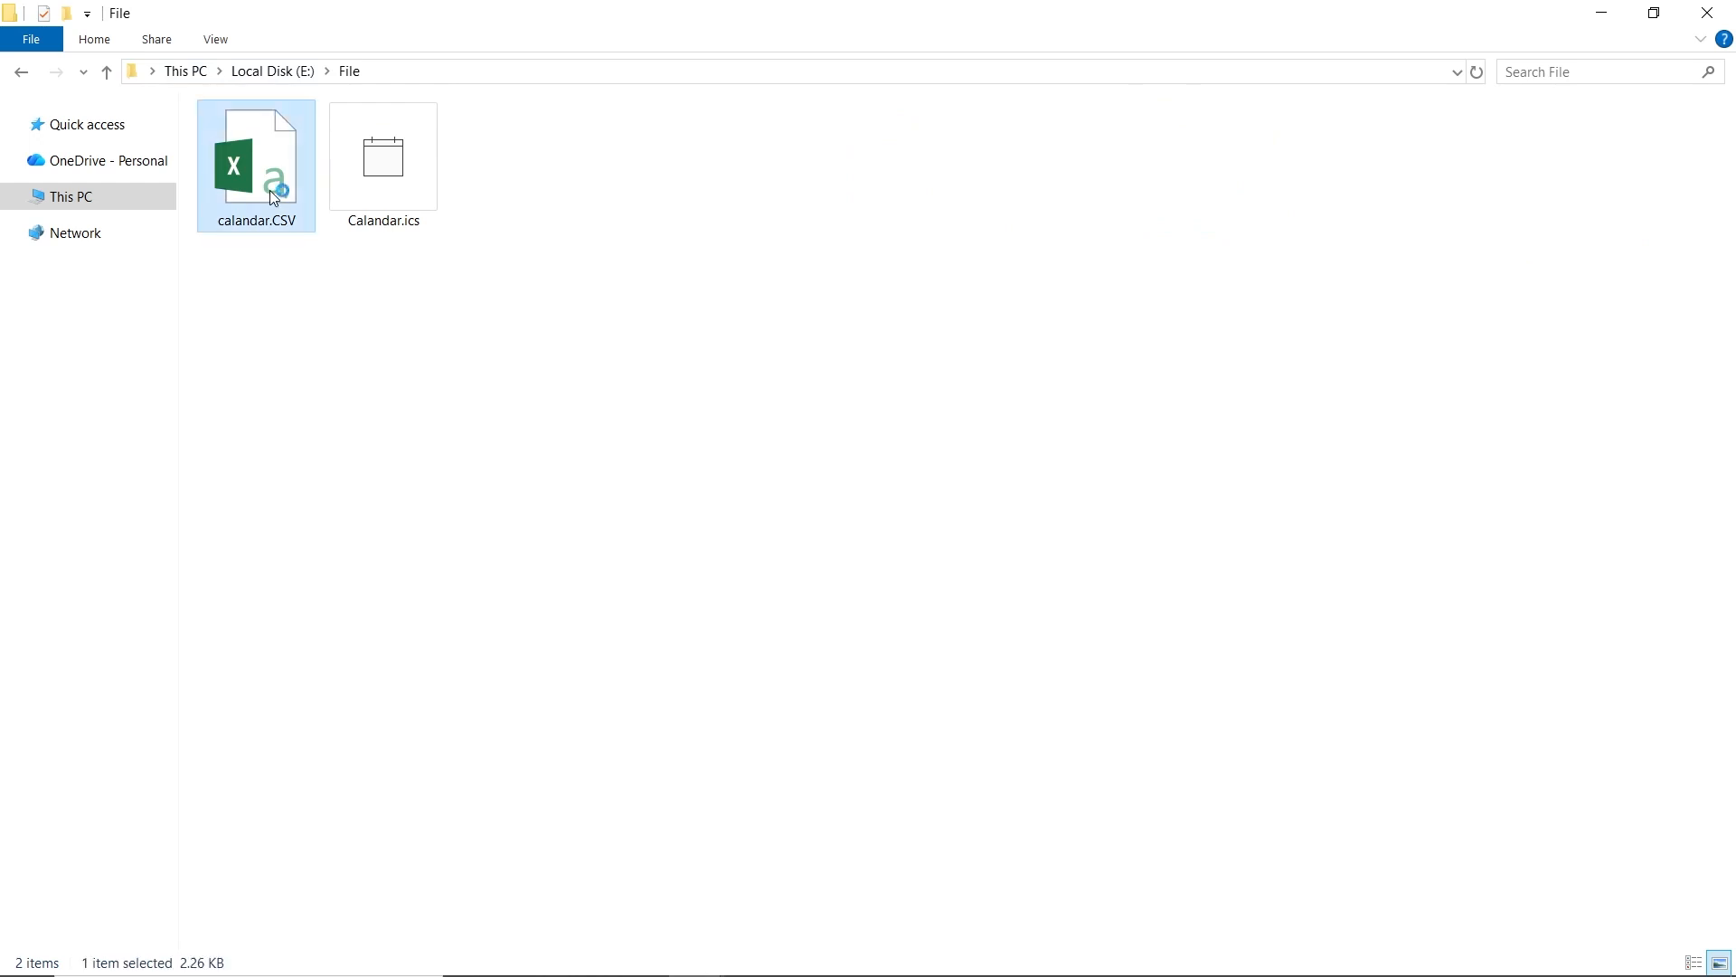
double_click(273, 198)
left_click(482, 535)
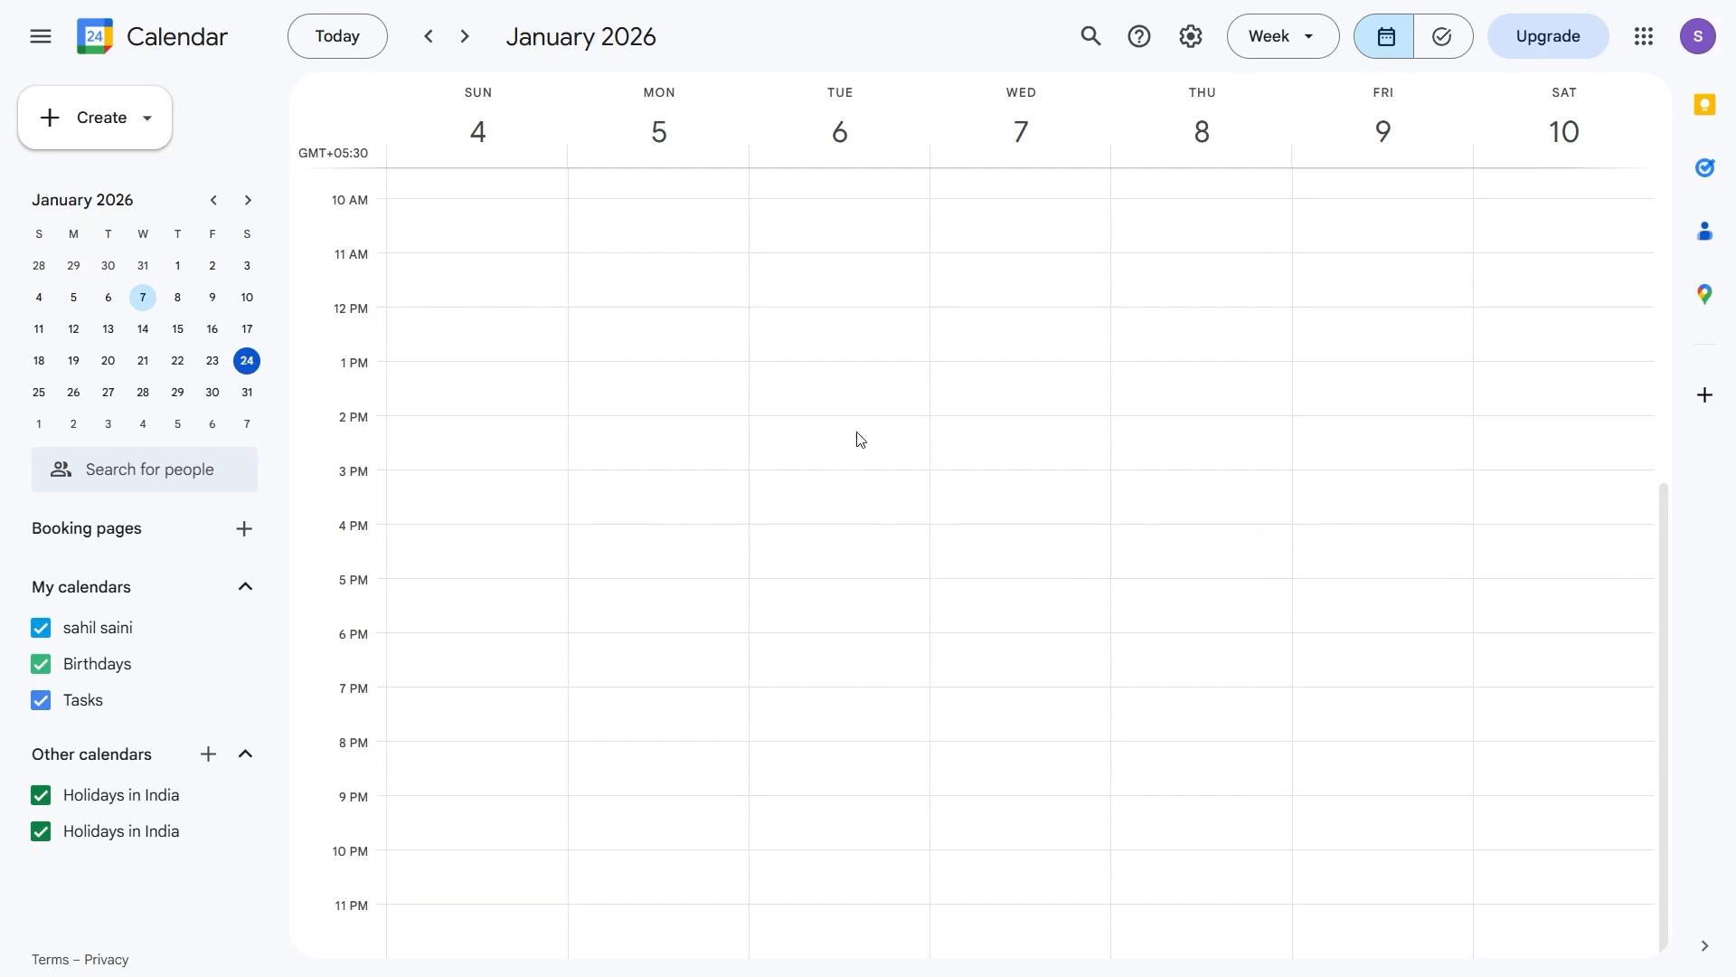
- Import Calandar.ics through Google Calendar's Import & export settings, bringing in all 10 events
left_click(1190, 37)
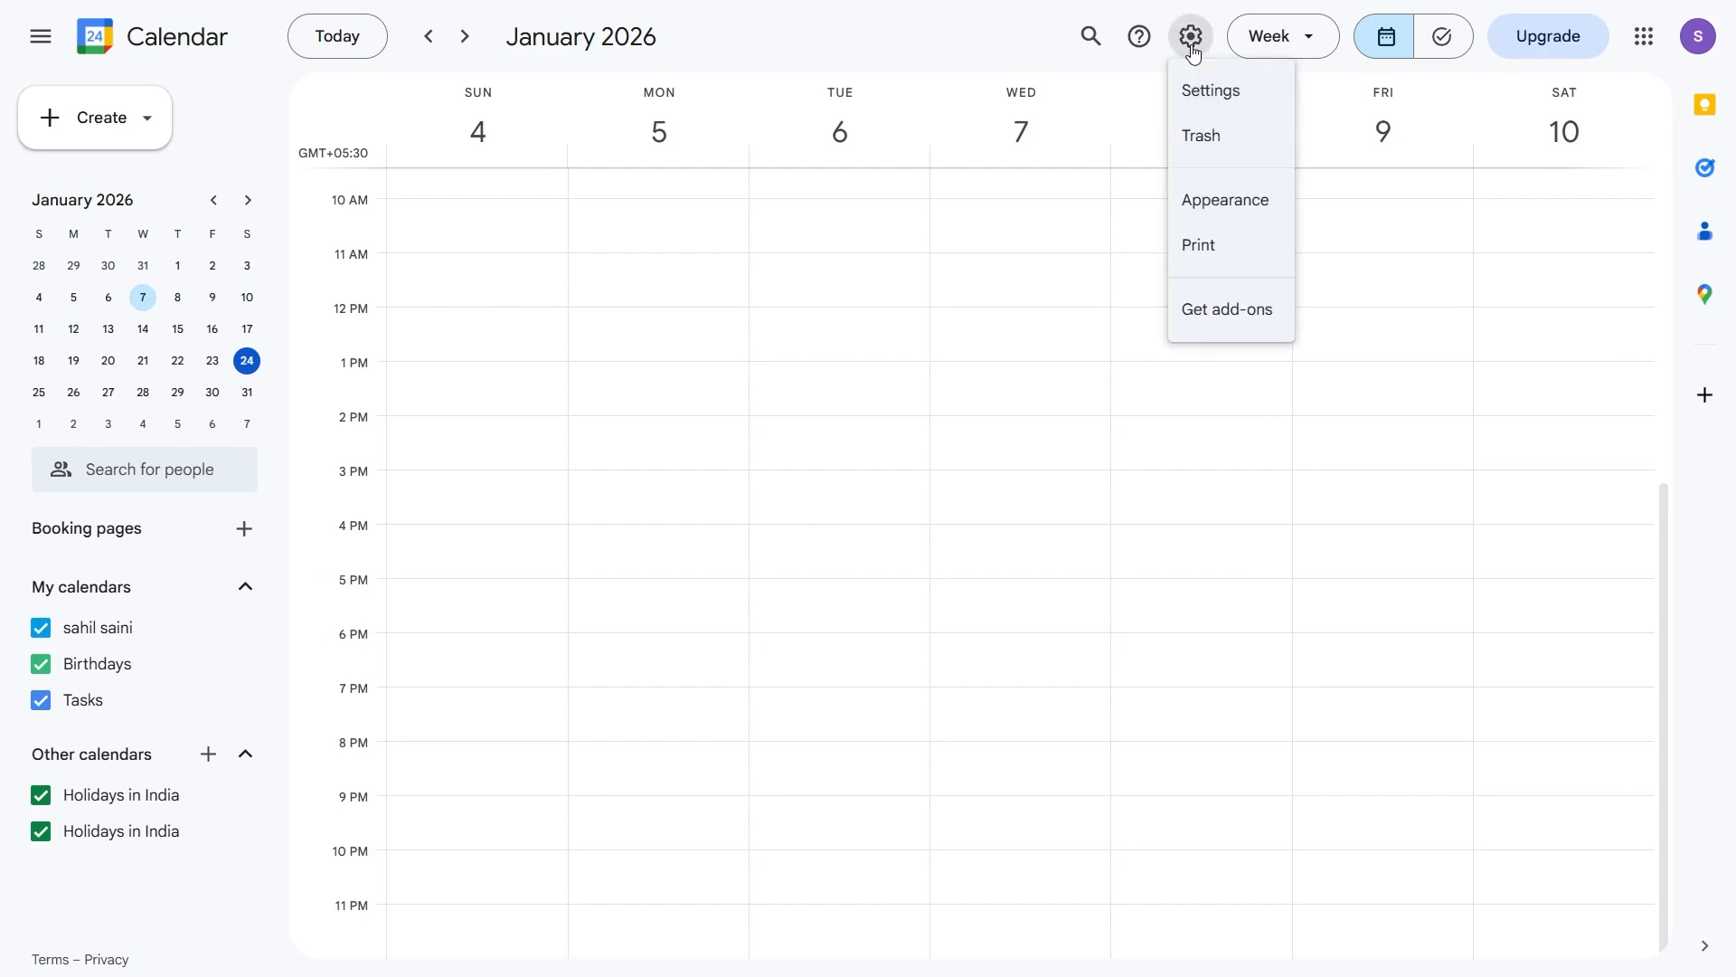
left_click(1218, 102)
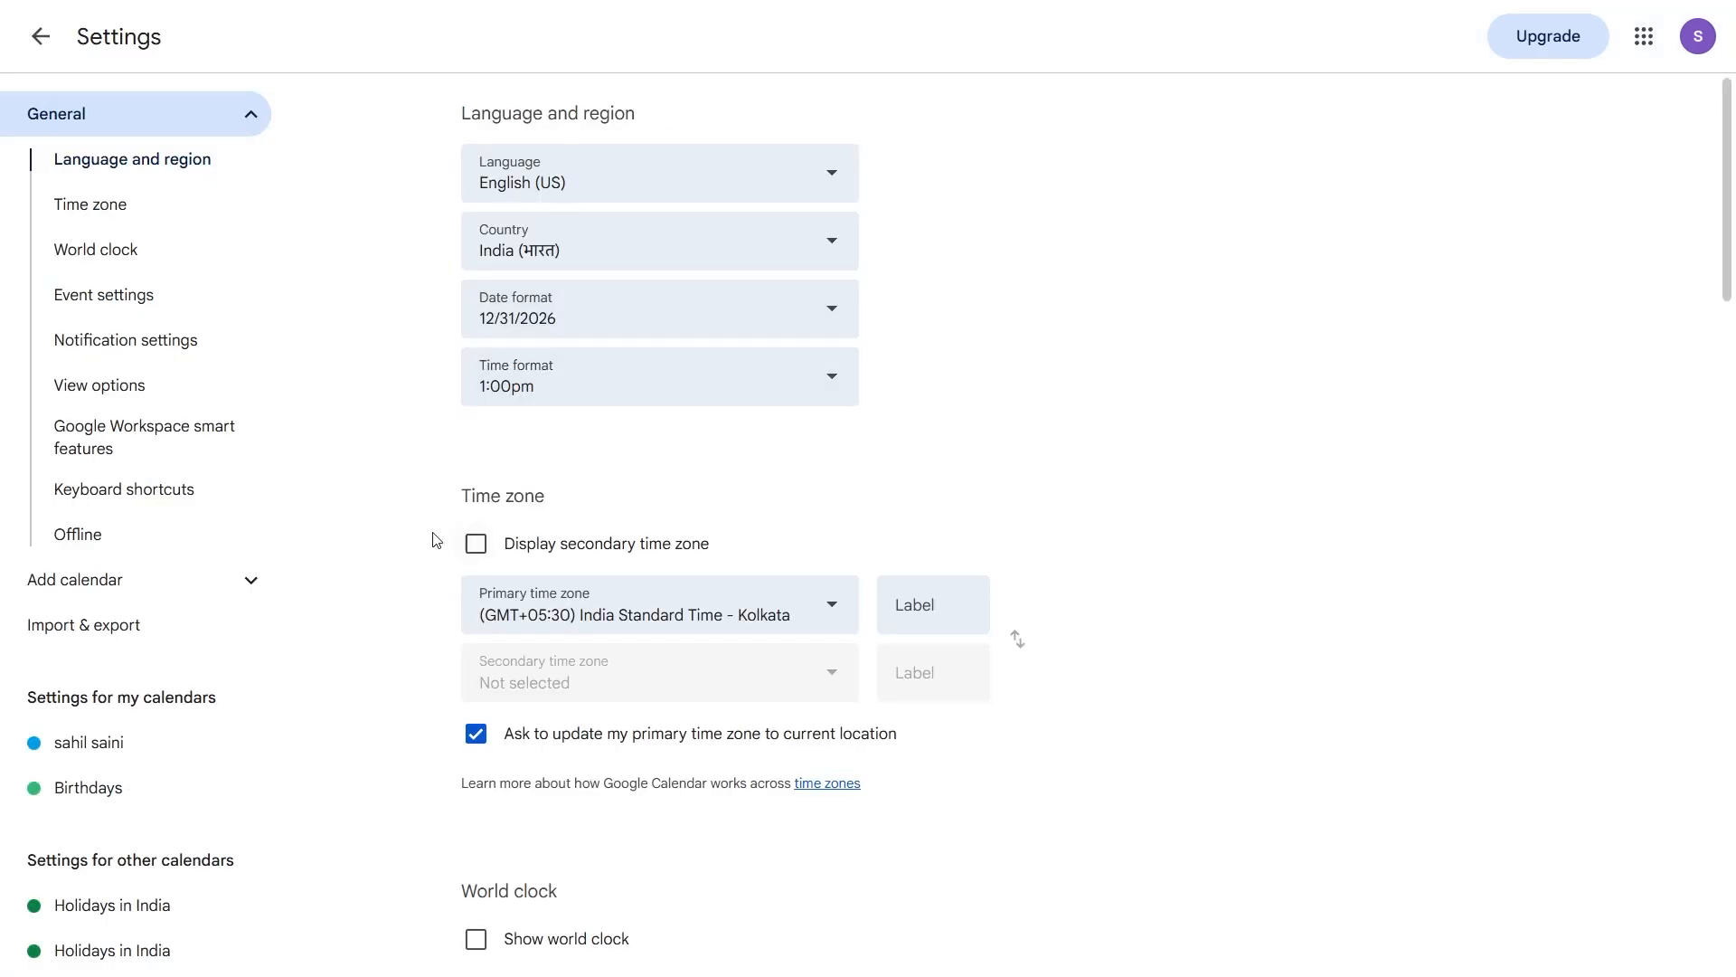
left_click(162, 628)
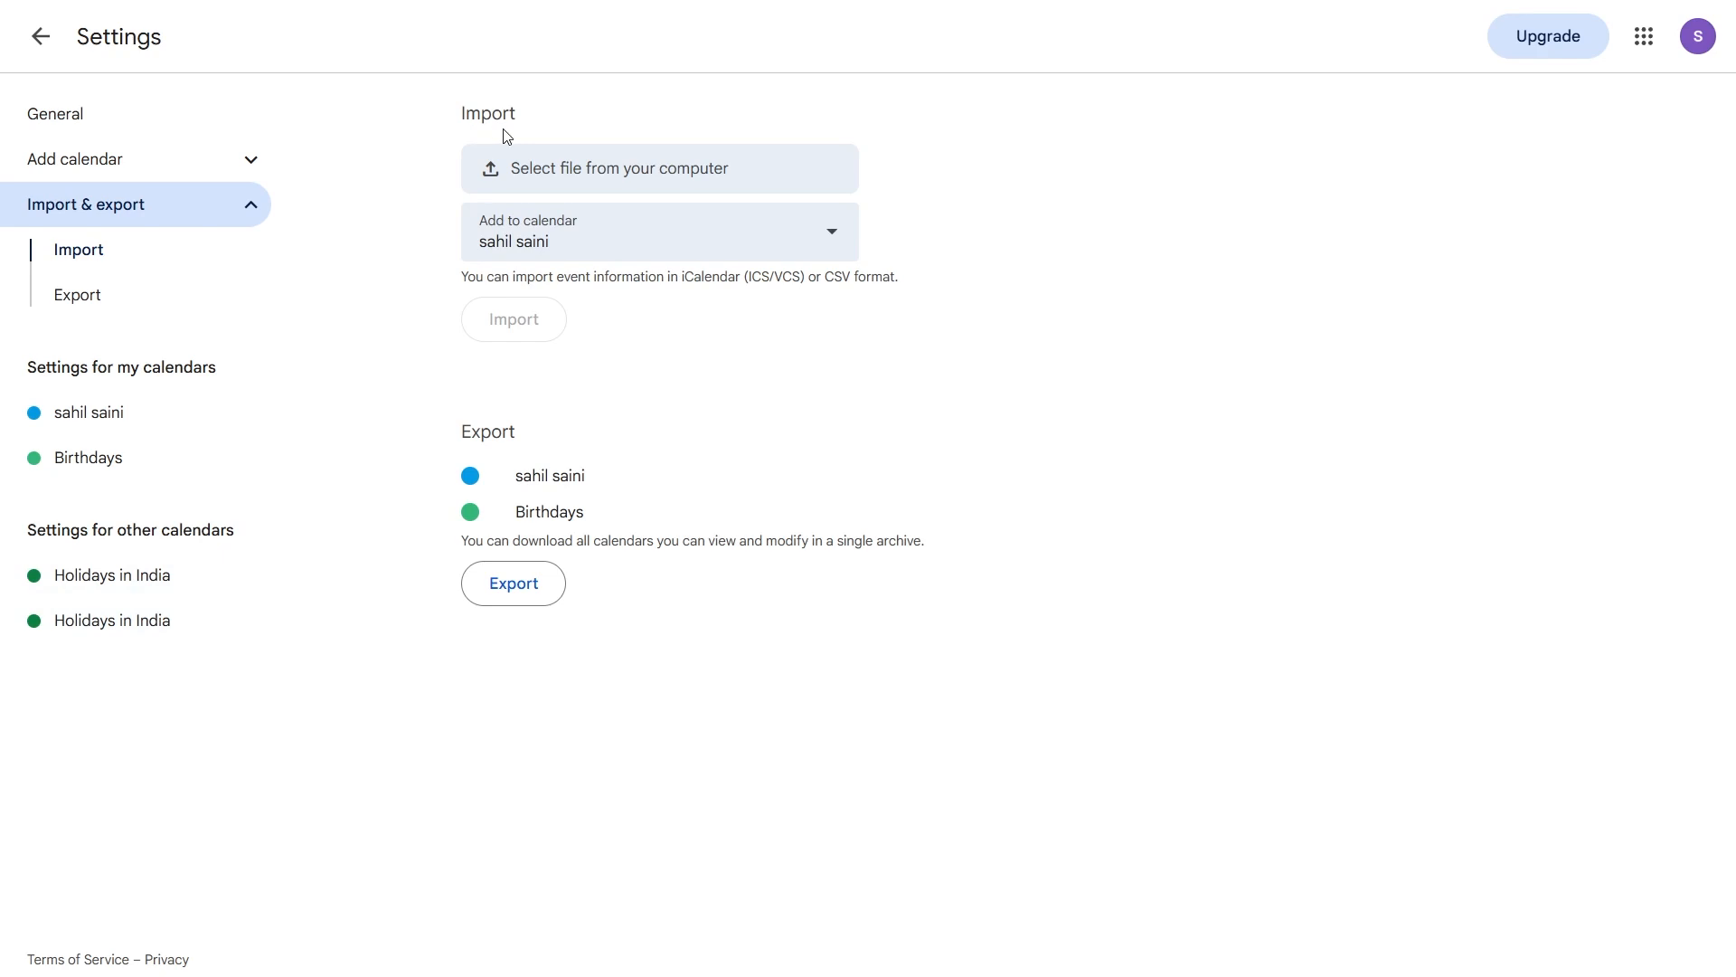
left_click(610, 178)
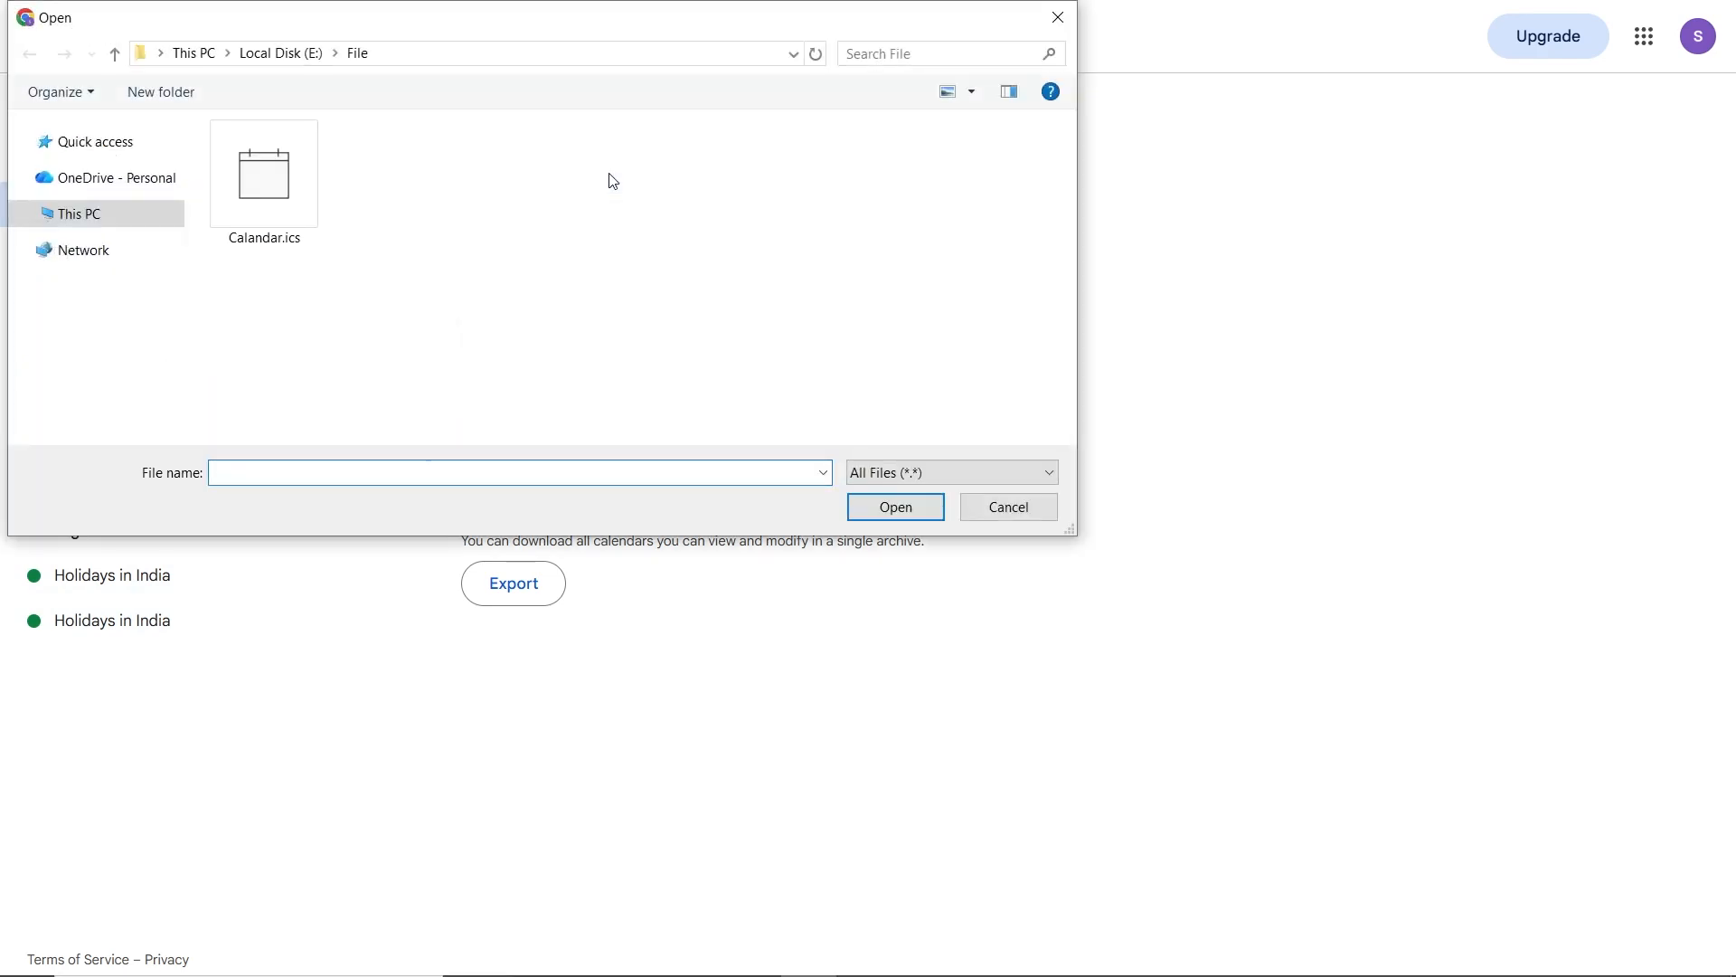
left_click(276, 194)
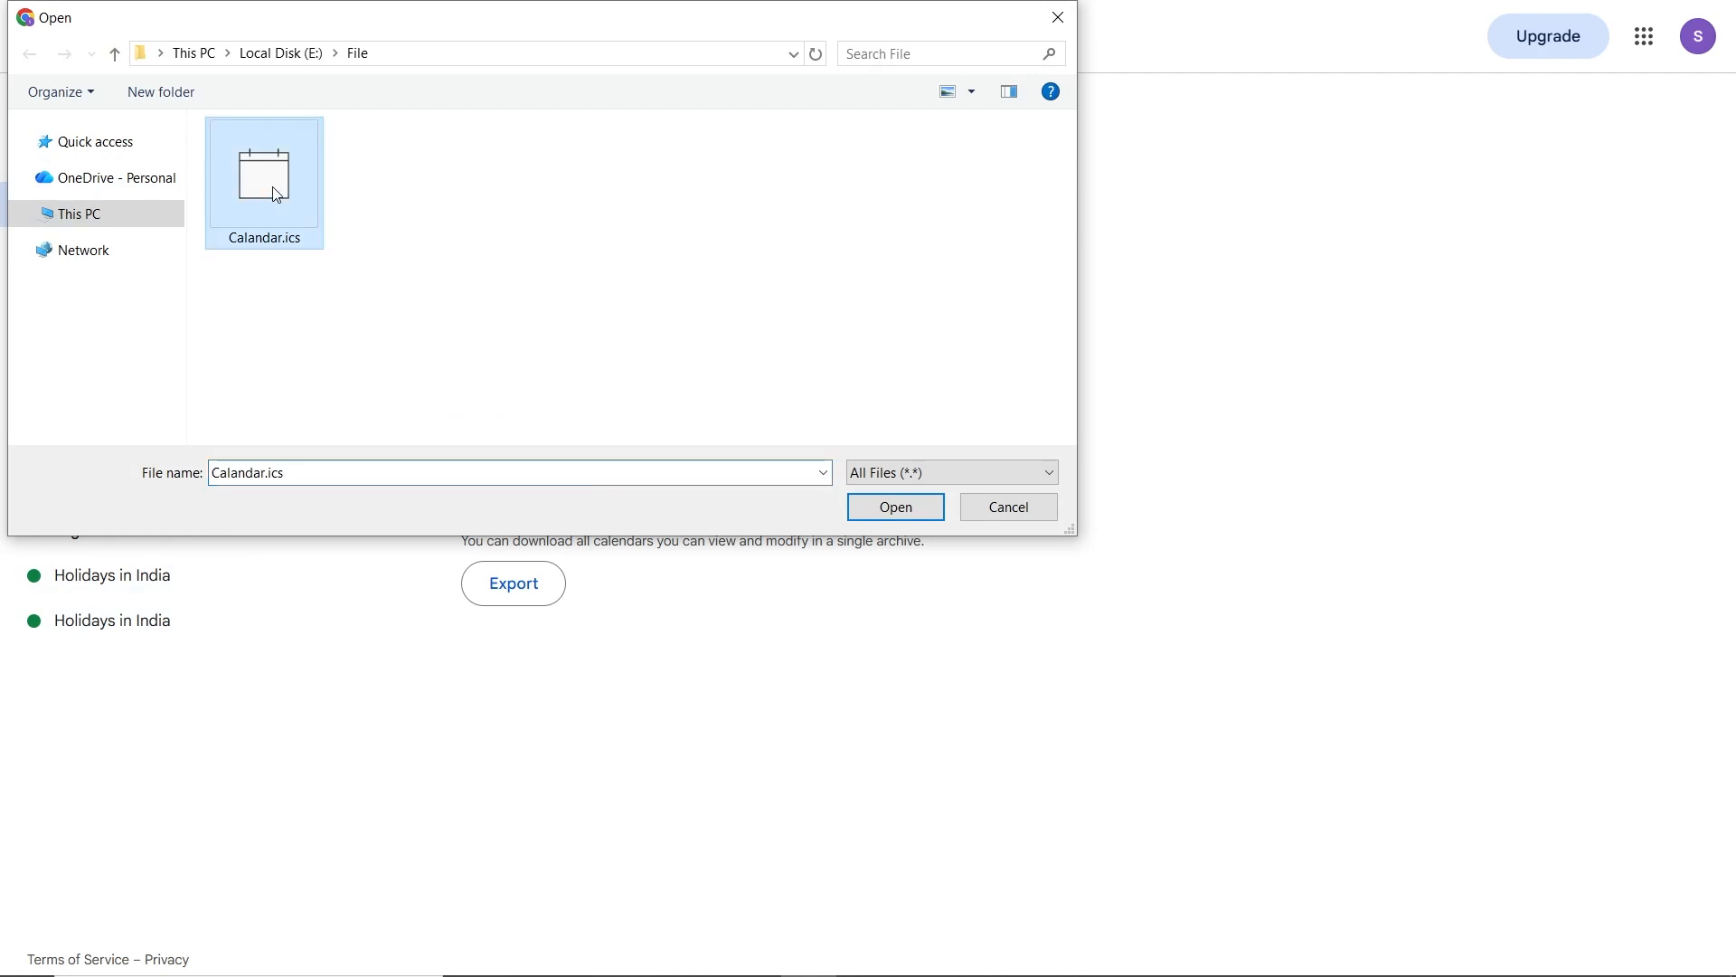
left_click(920, 507)
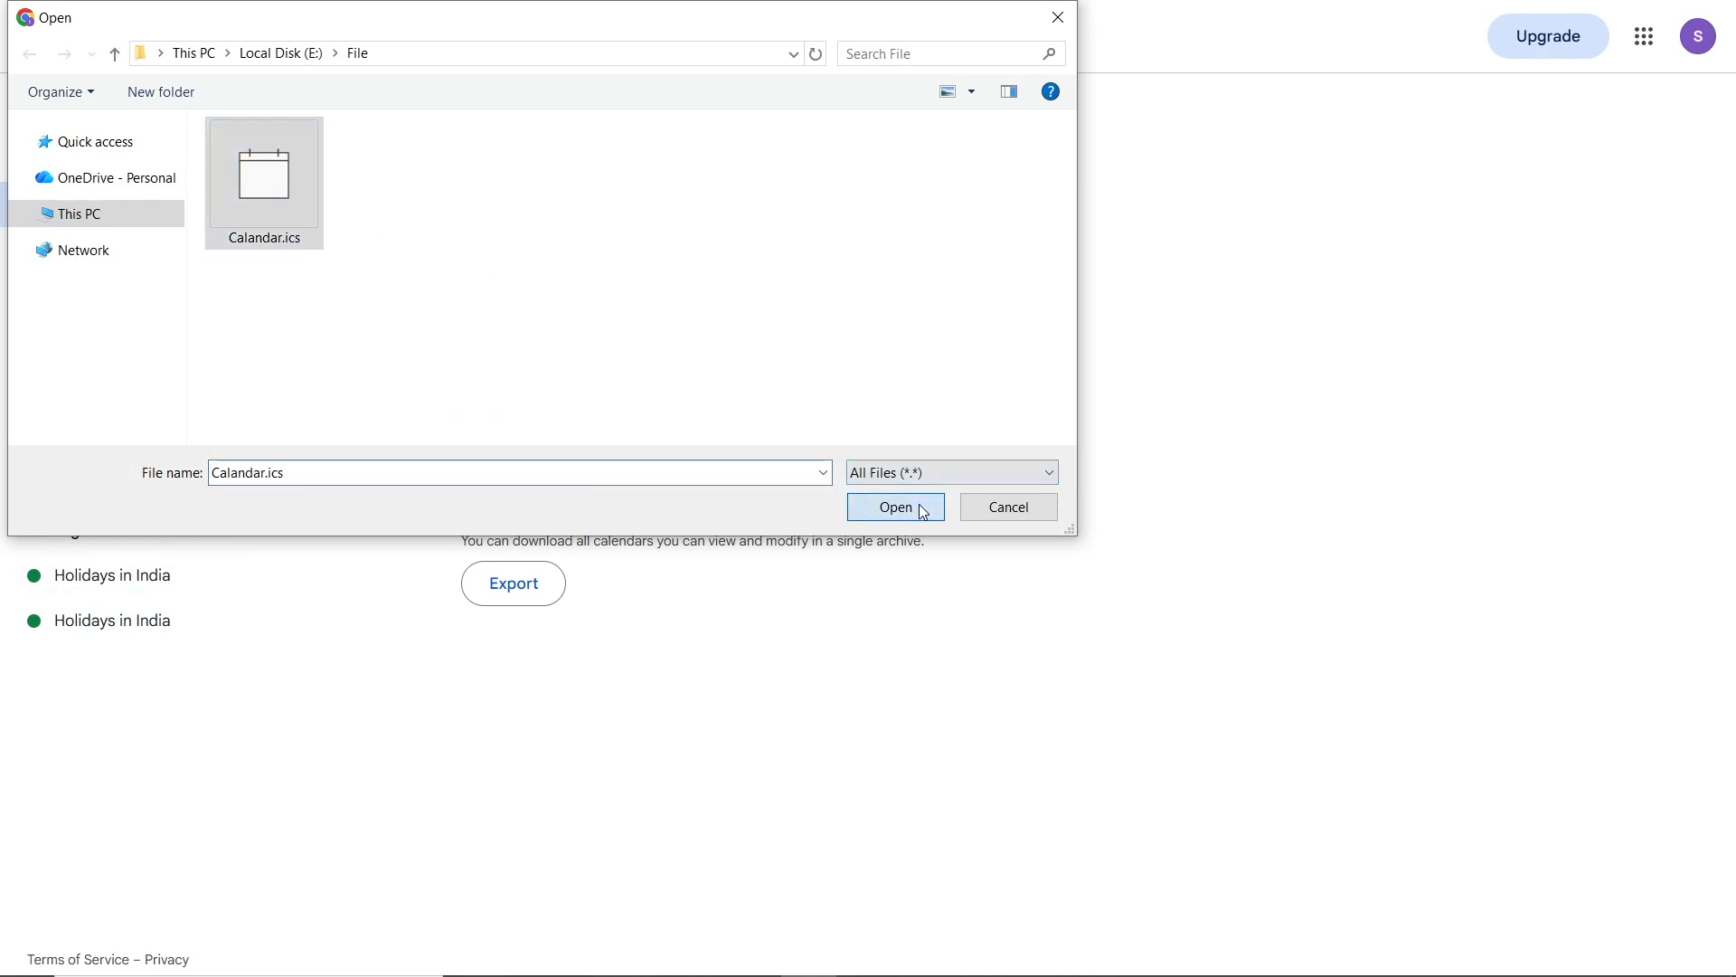
left_click(513, 319)
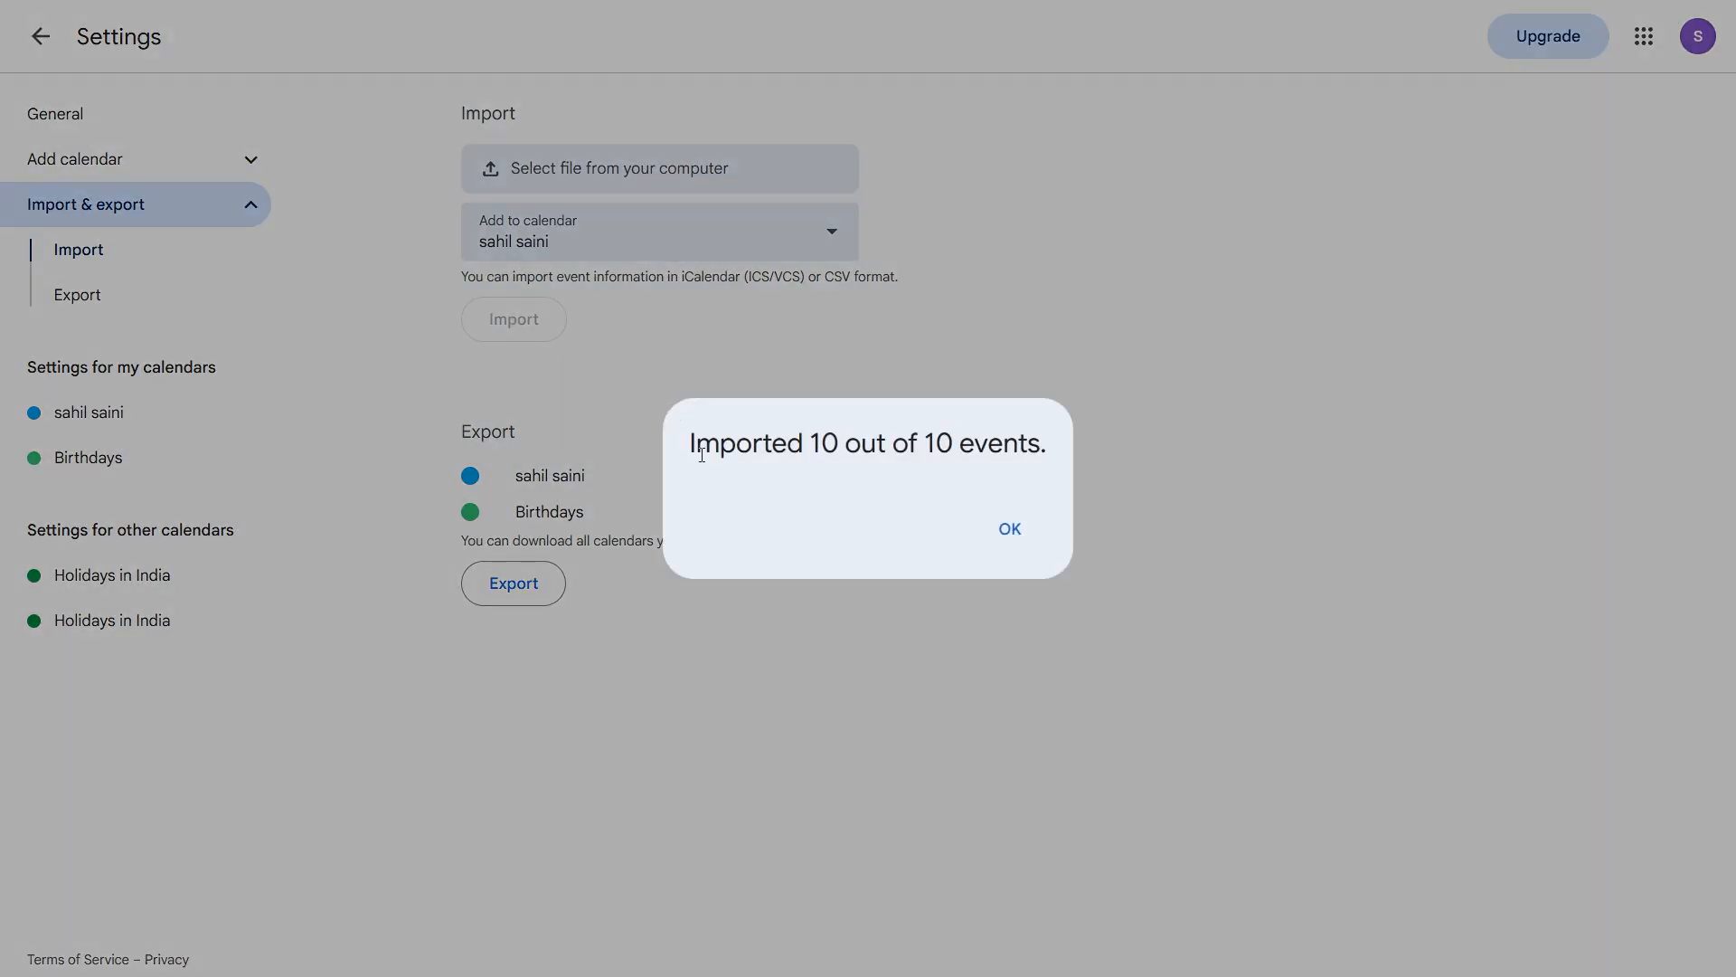
left_click(1002, 533)
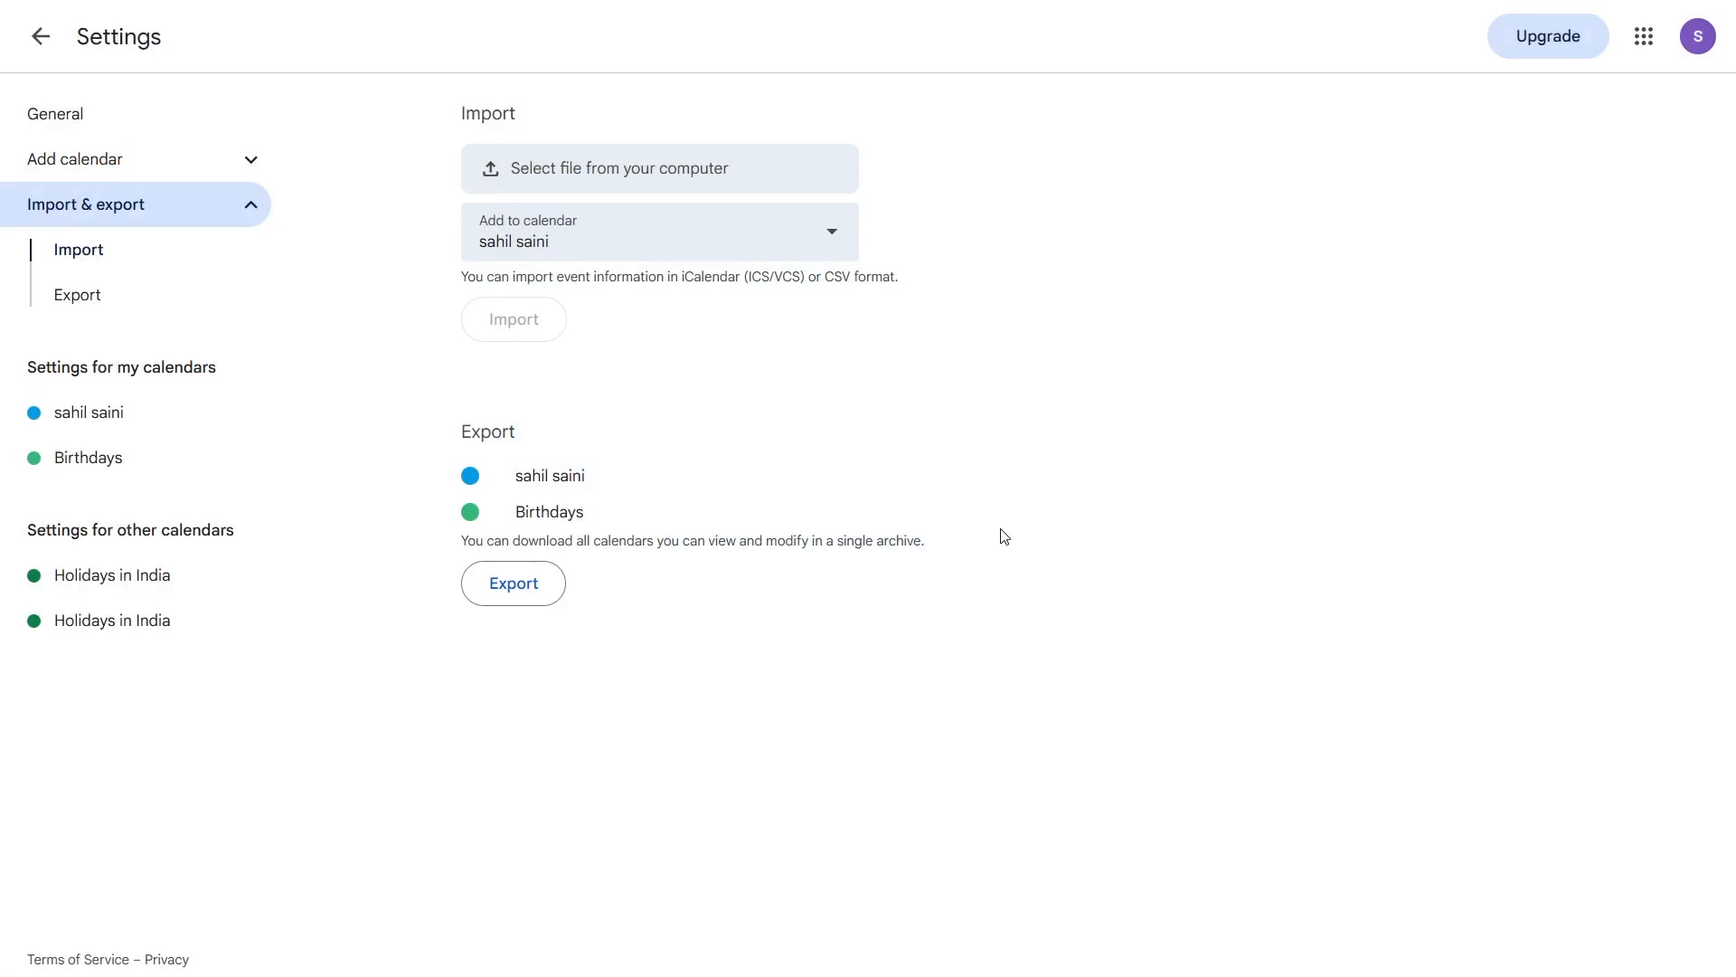
- Export all Google calendars and save the zip archive into E:\File
left_click(517, 589)
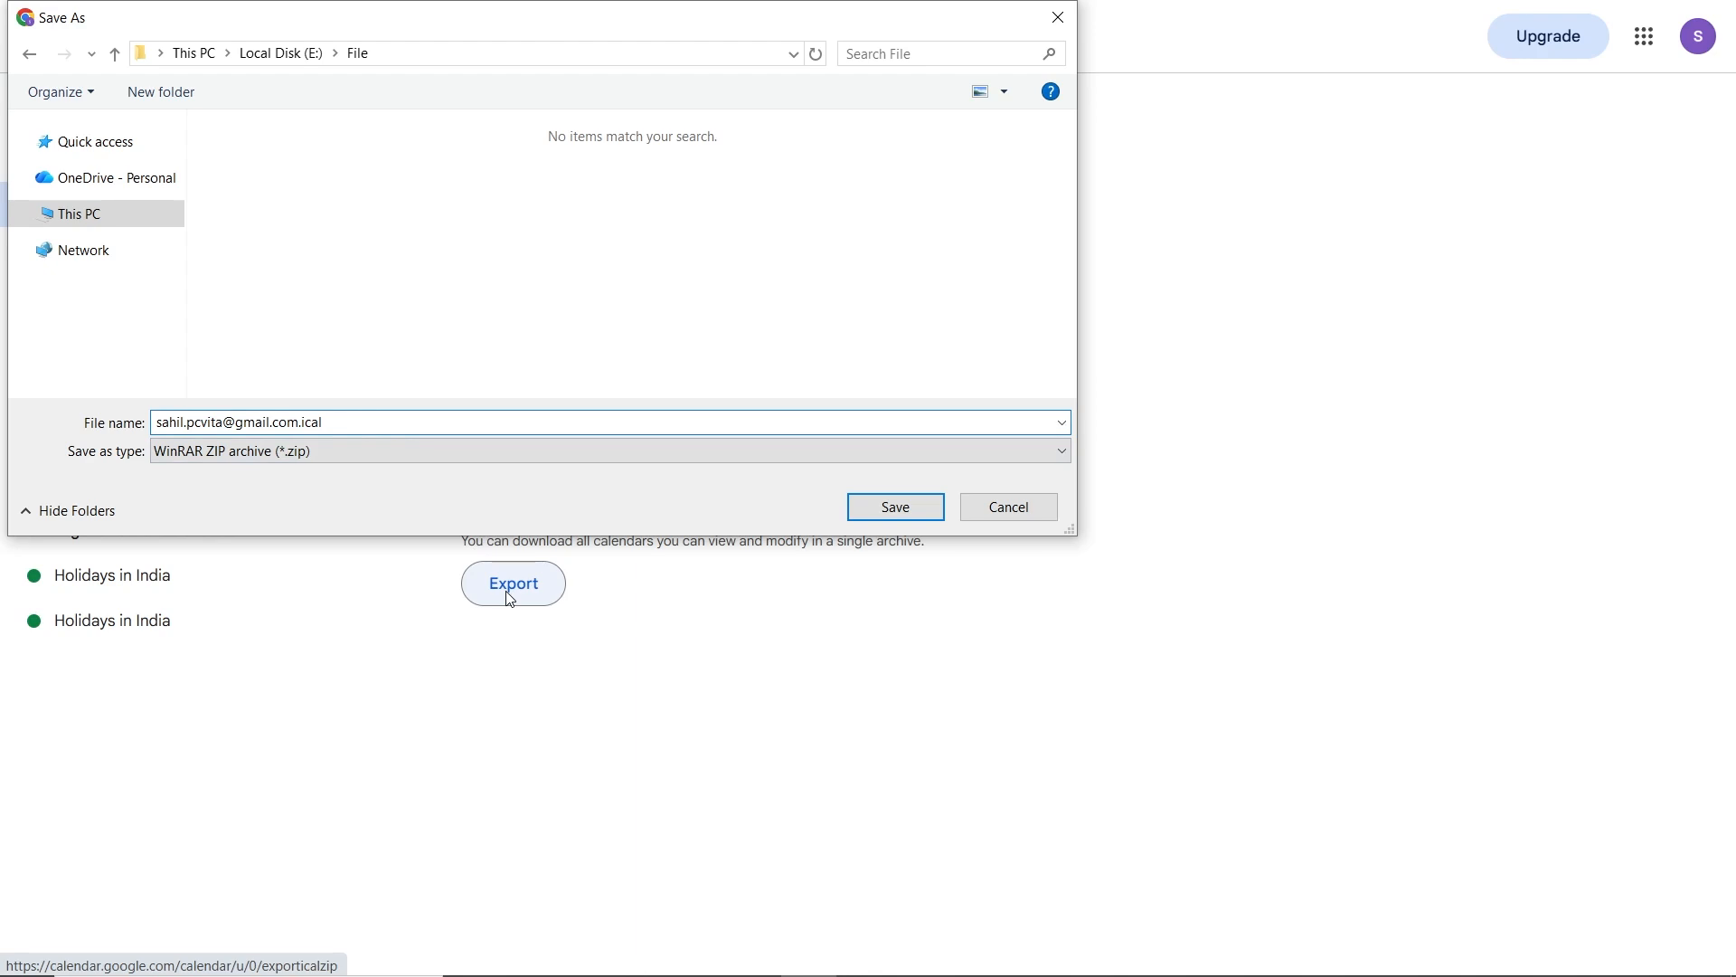
left_click(899, 510)
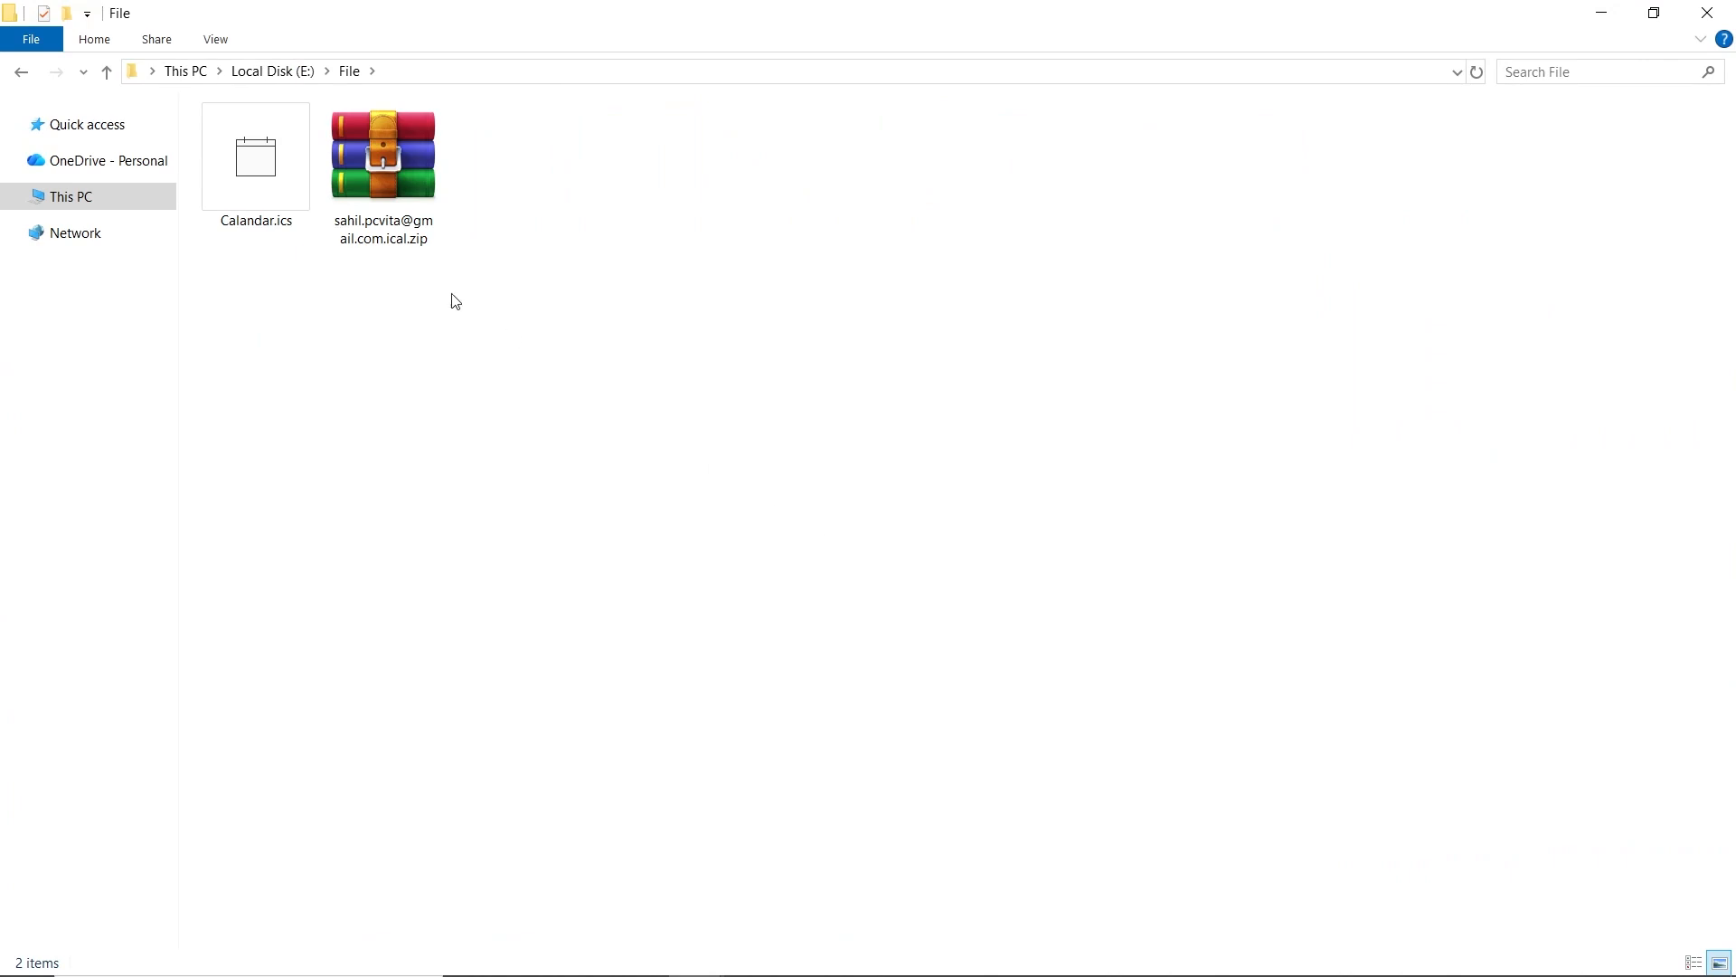
- Extract the downloaded zip in place and open the extracted .ics file in Notepad
right_click(362, 208)
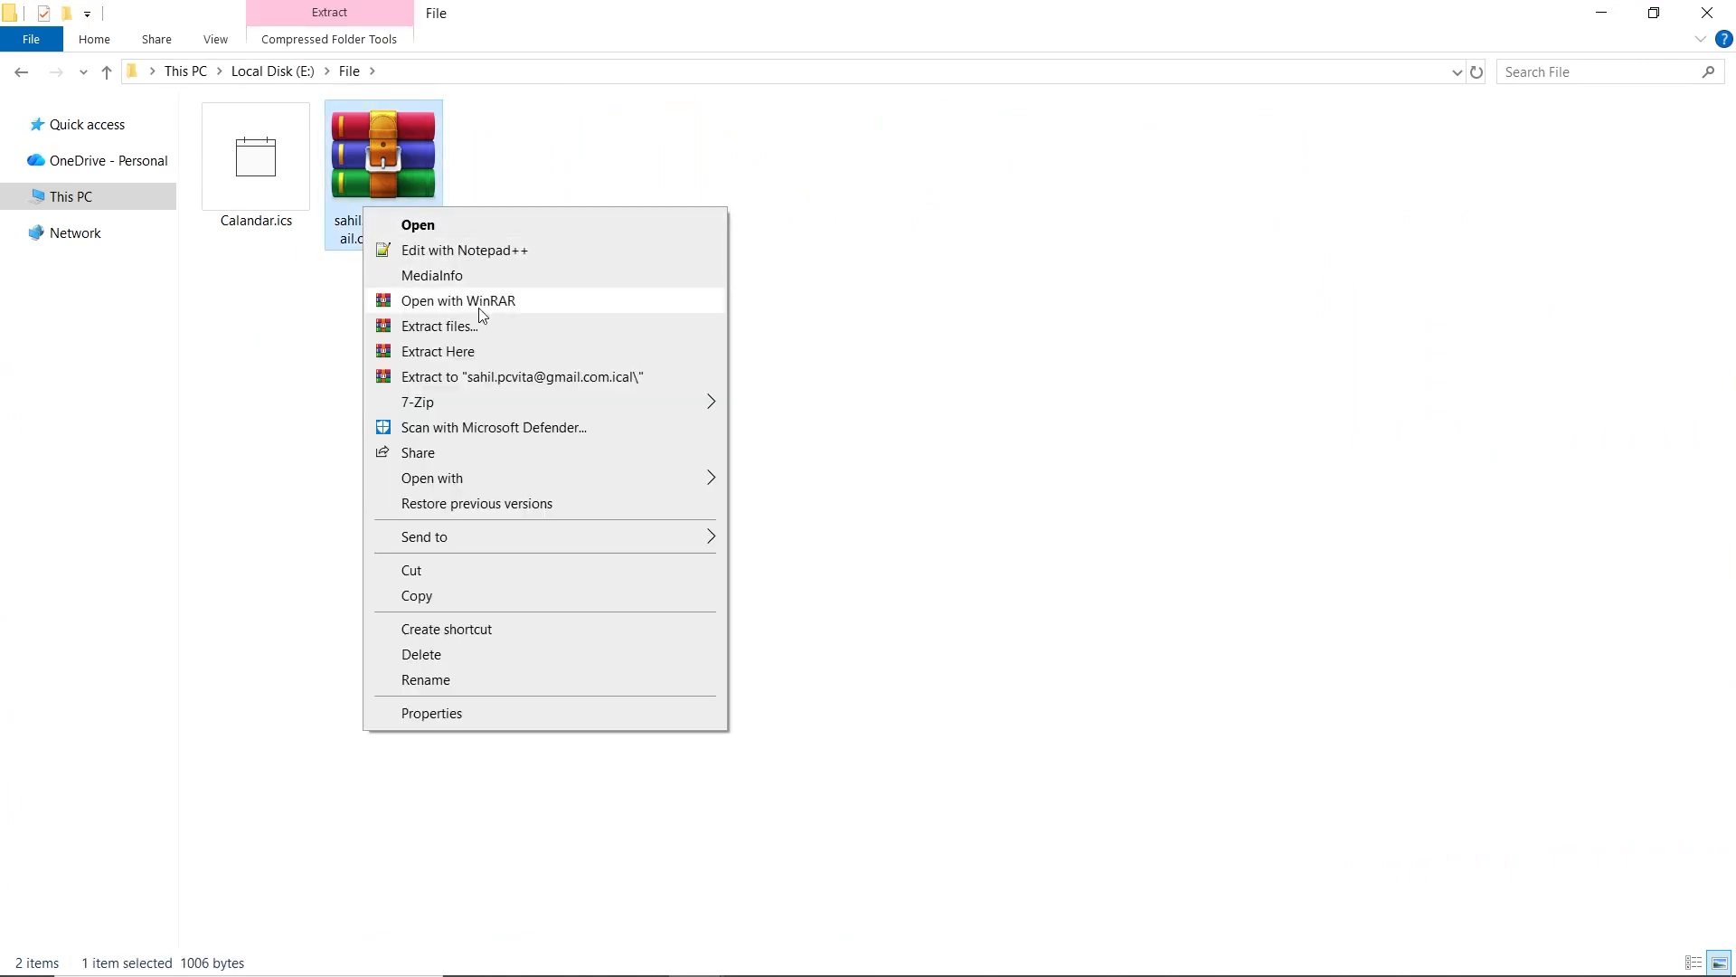
left_click(484, 353)
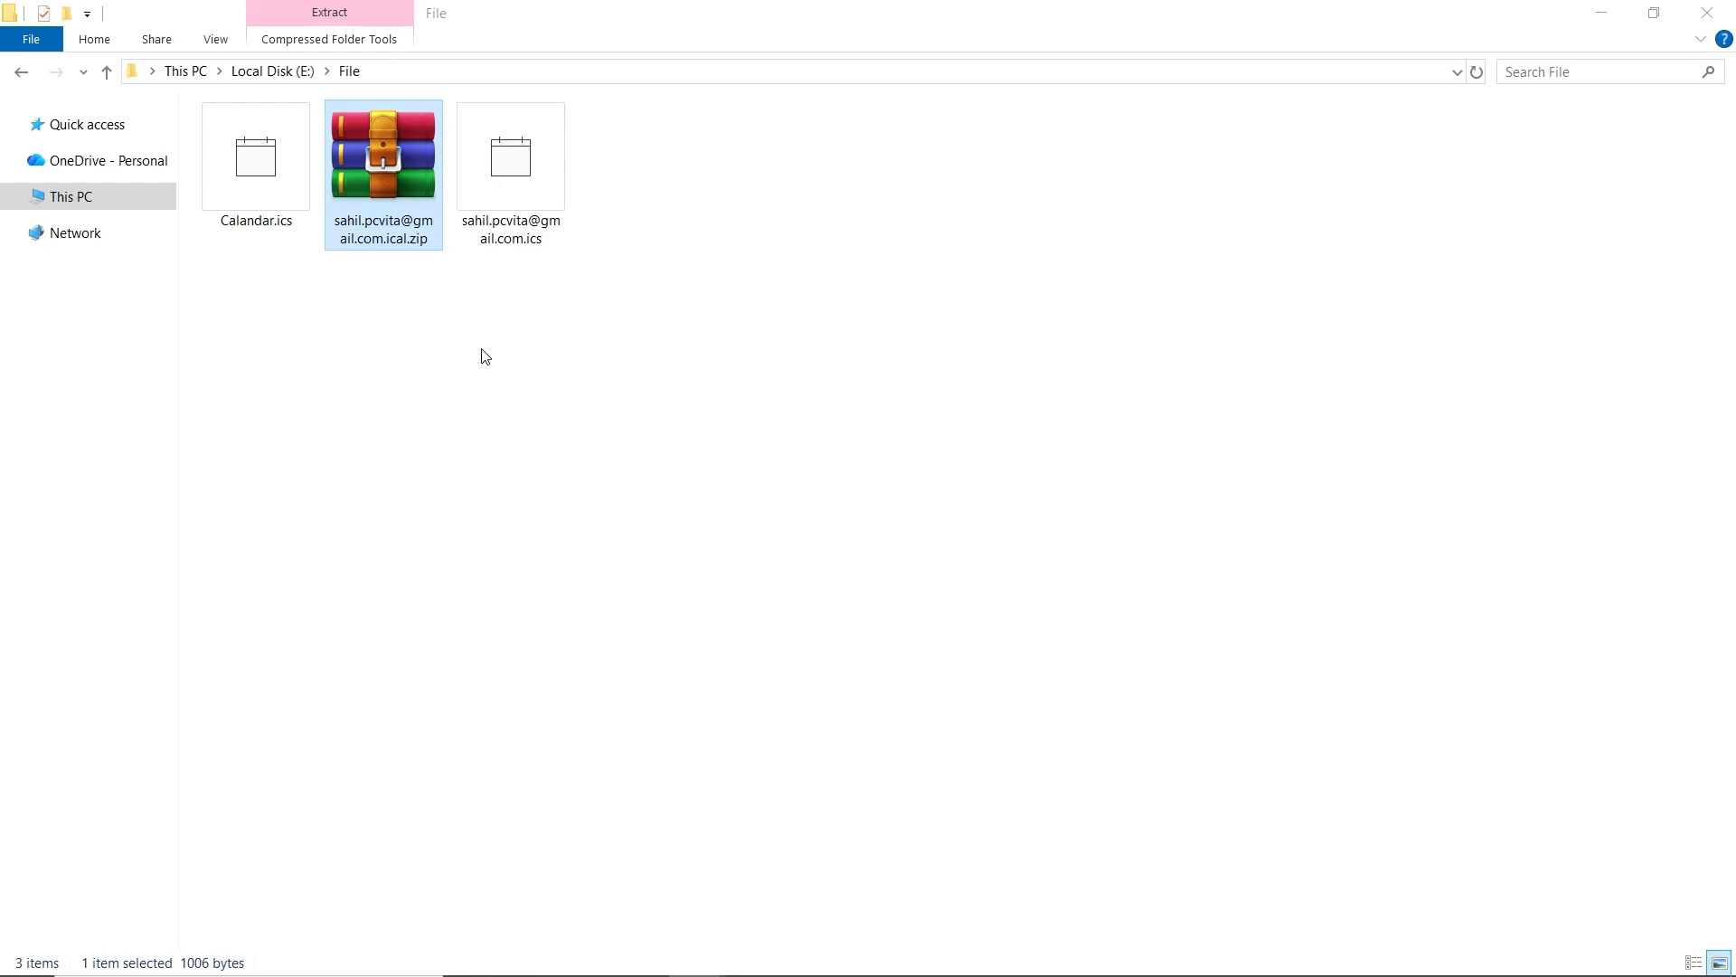
right_click(509, 231)
mouse_move(622, 407)
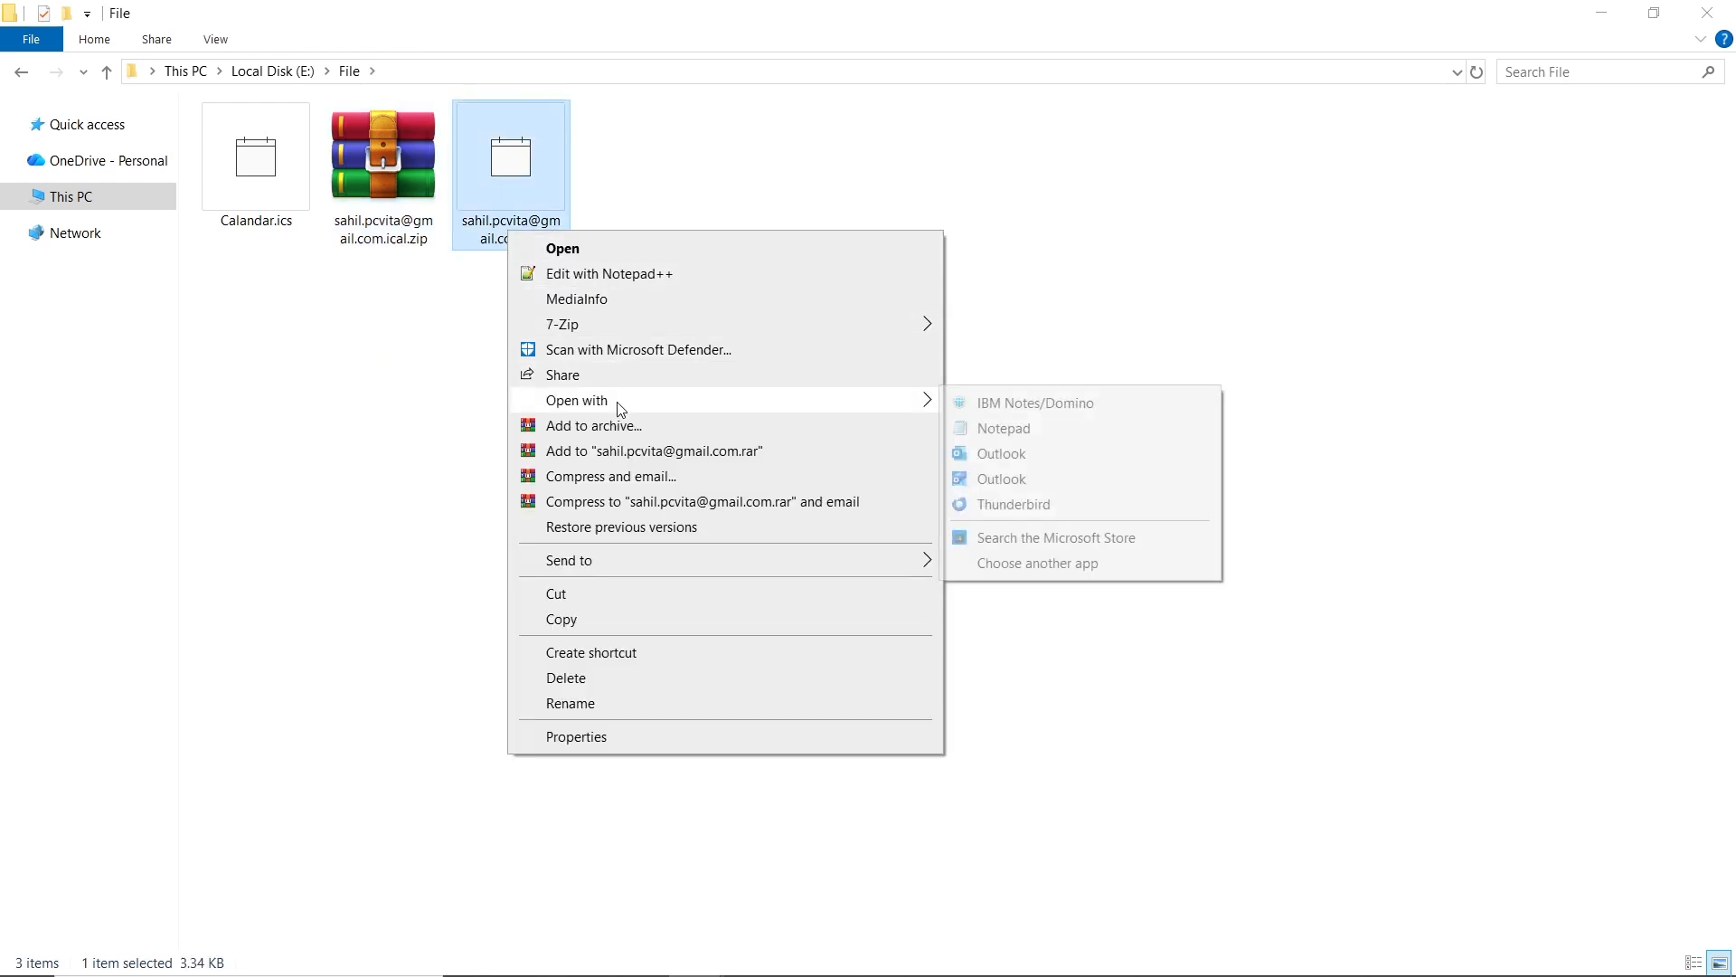
left_click(1006, 429)
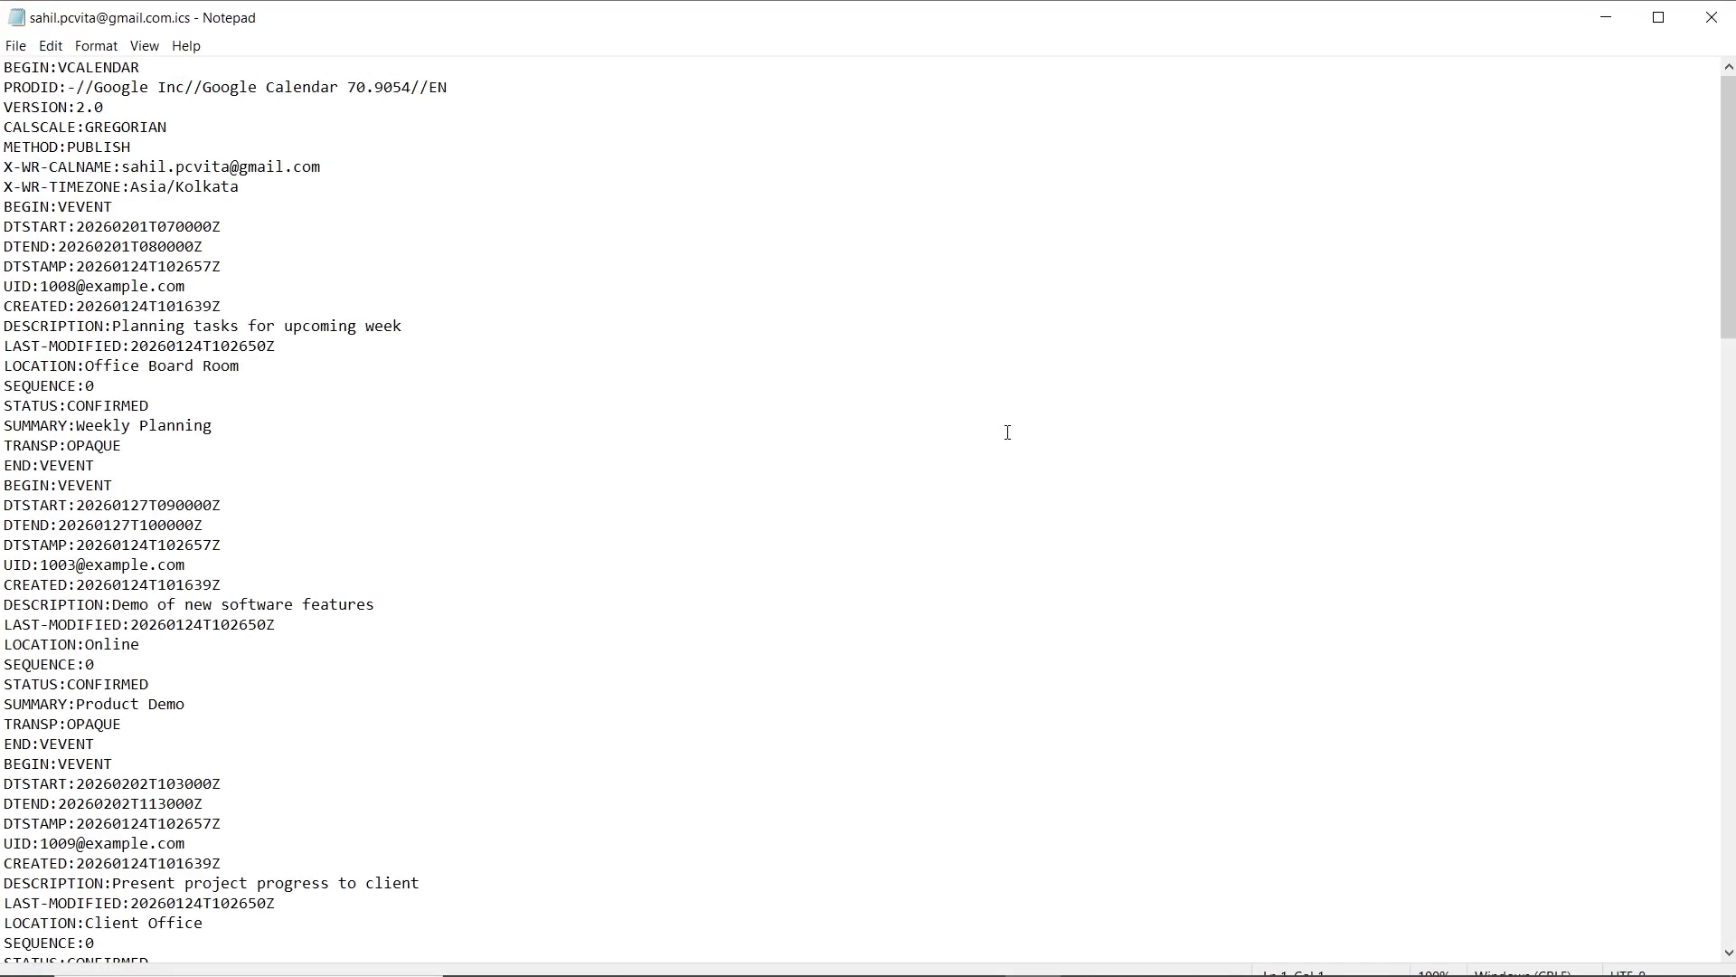
- Save the calendar text as type All Files, changing the extension from .ics to .csv
left_click(16, 47)
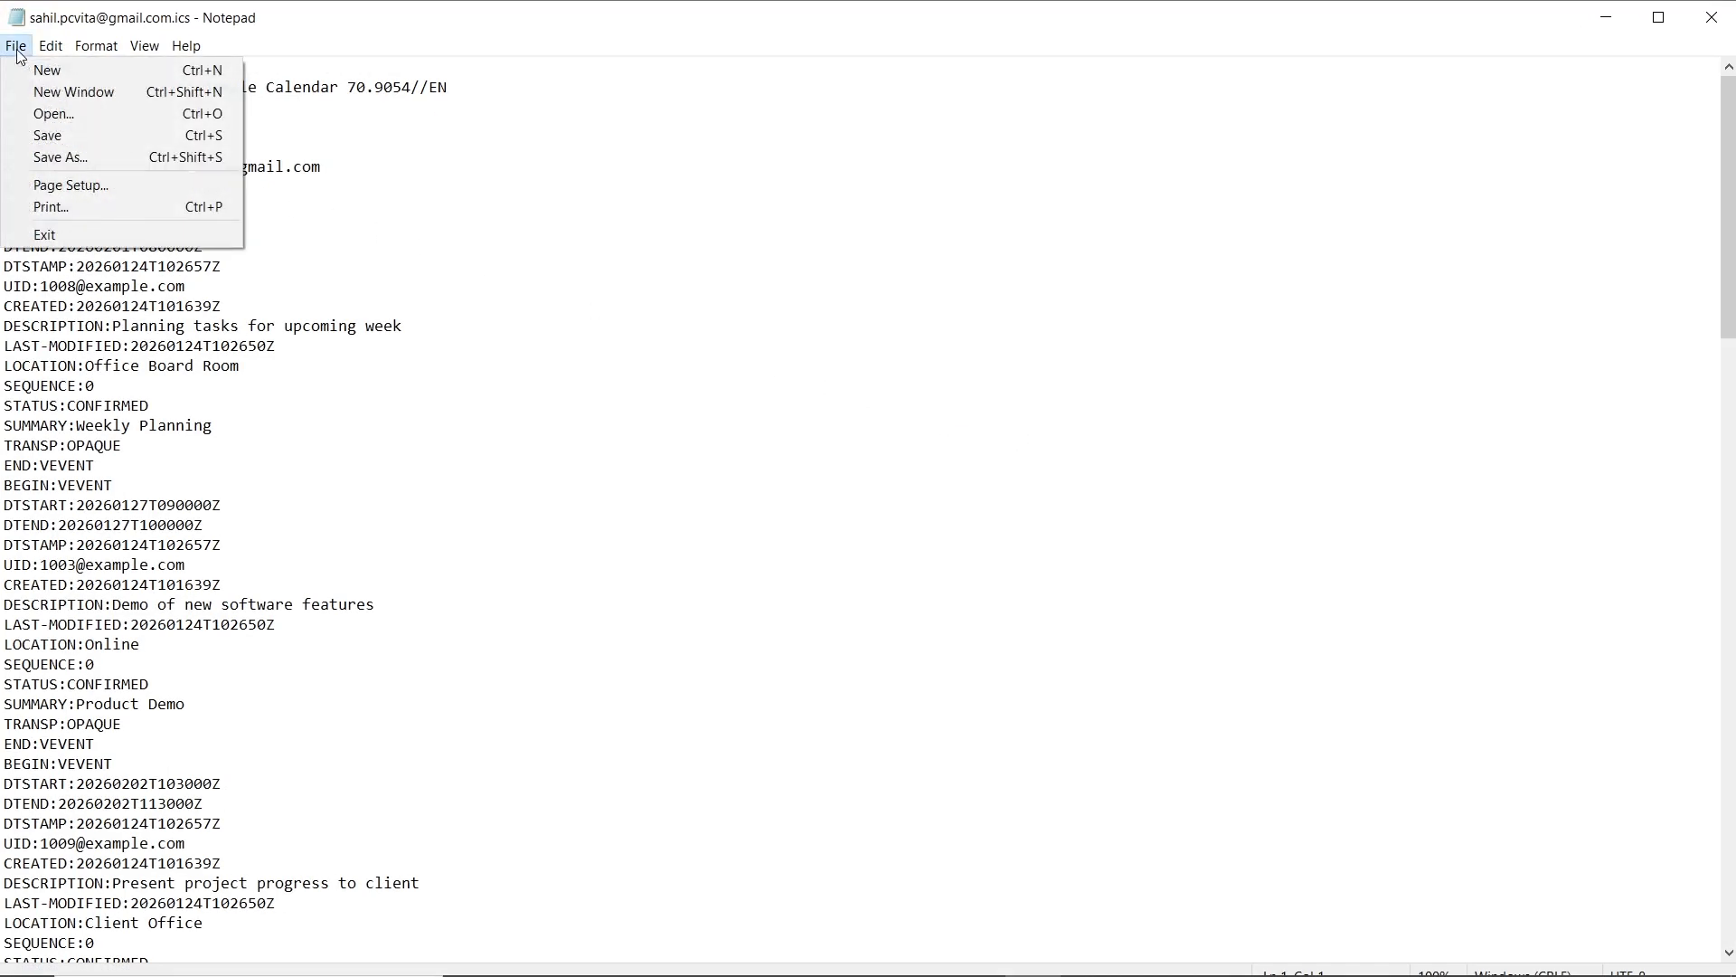
left_click(112, 157)
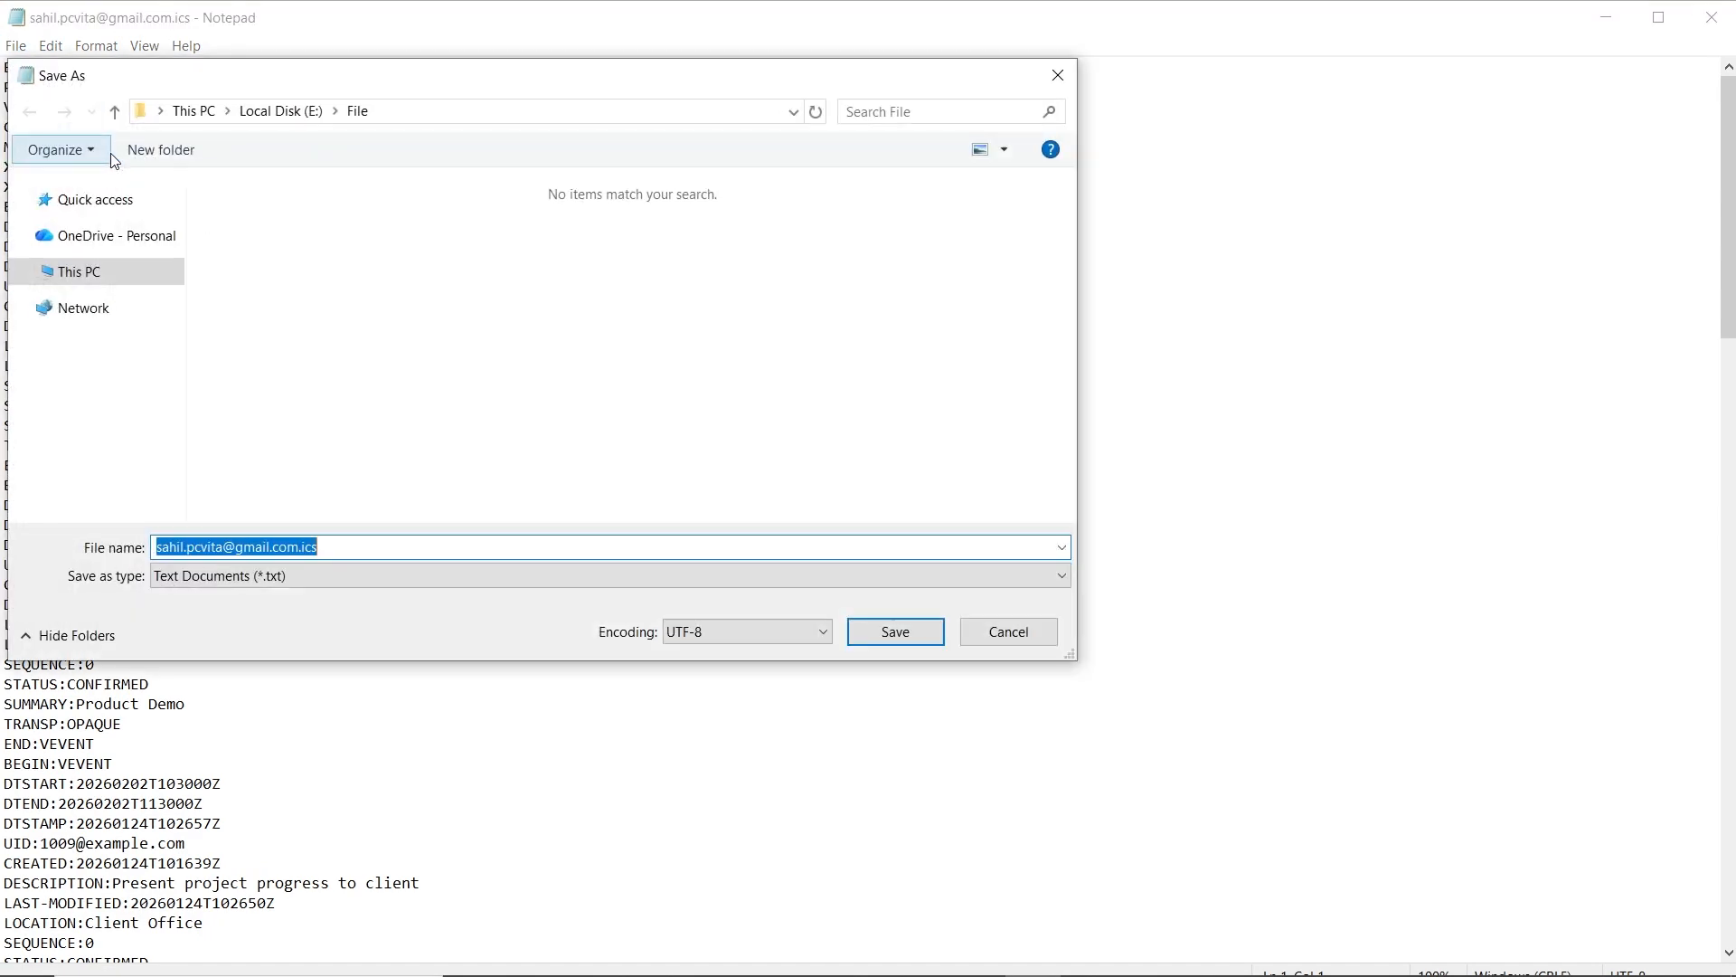
left_click(298, 575)
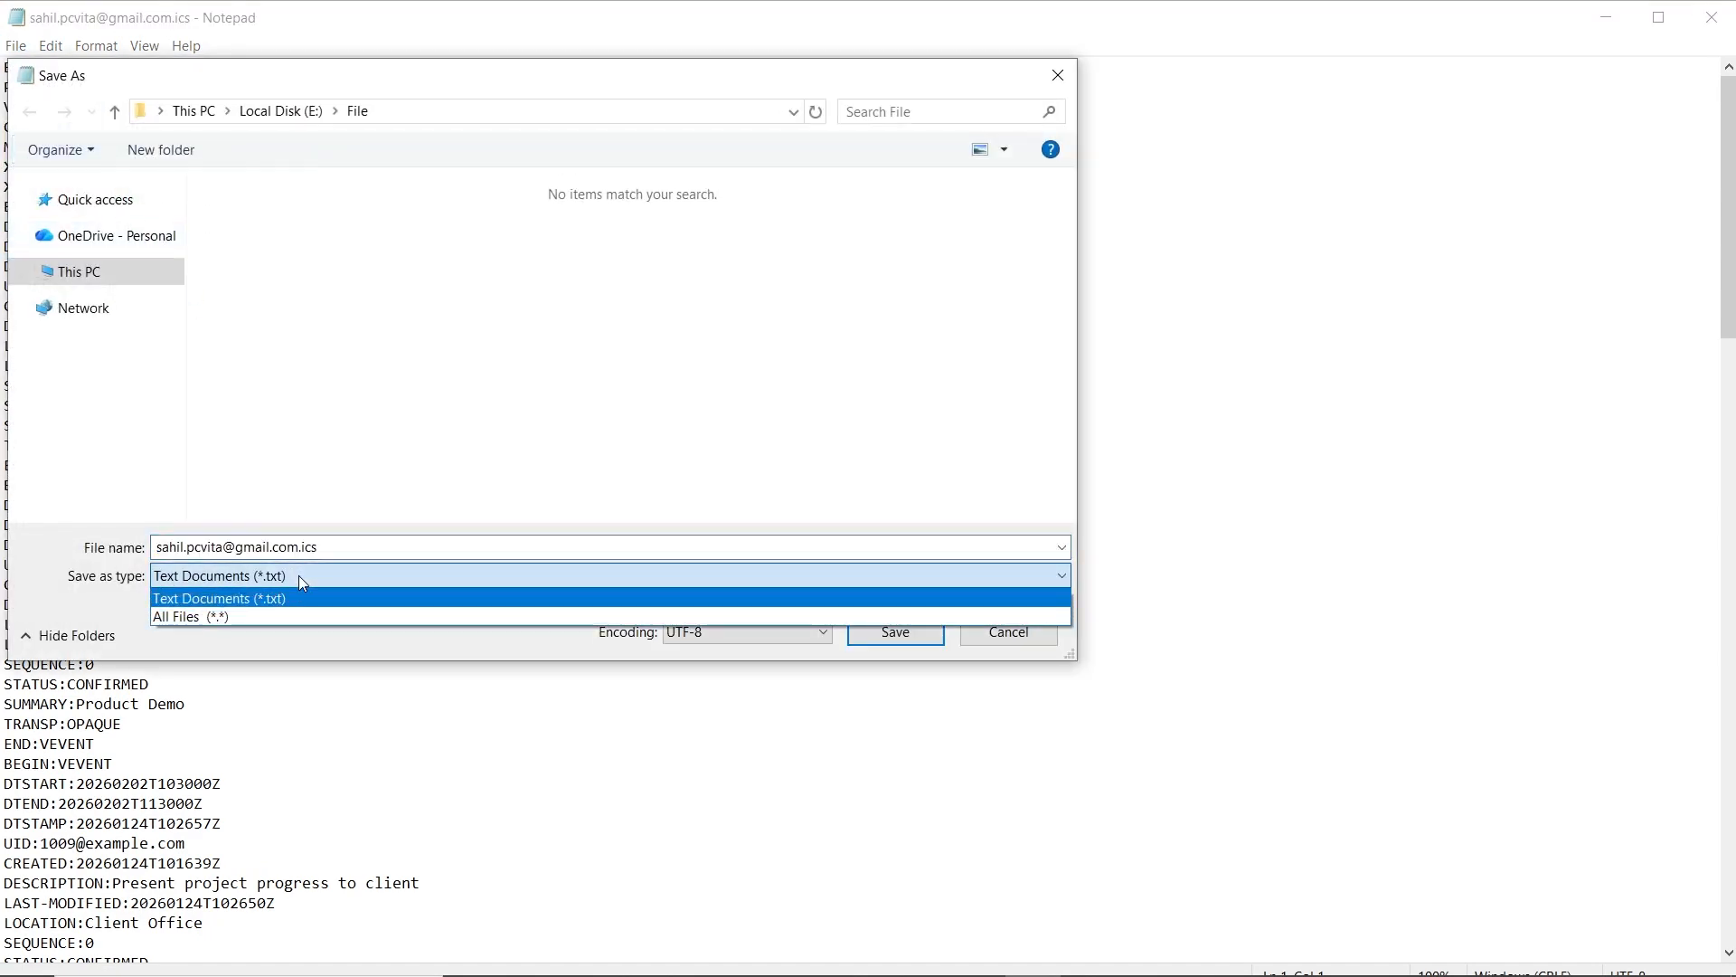
left_click(296, 616)
left_click(349, 545)
left_click(362, 545)
double_click(311, 547)
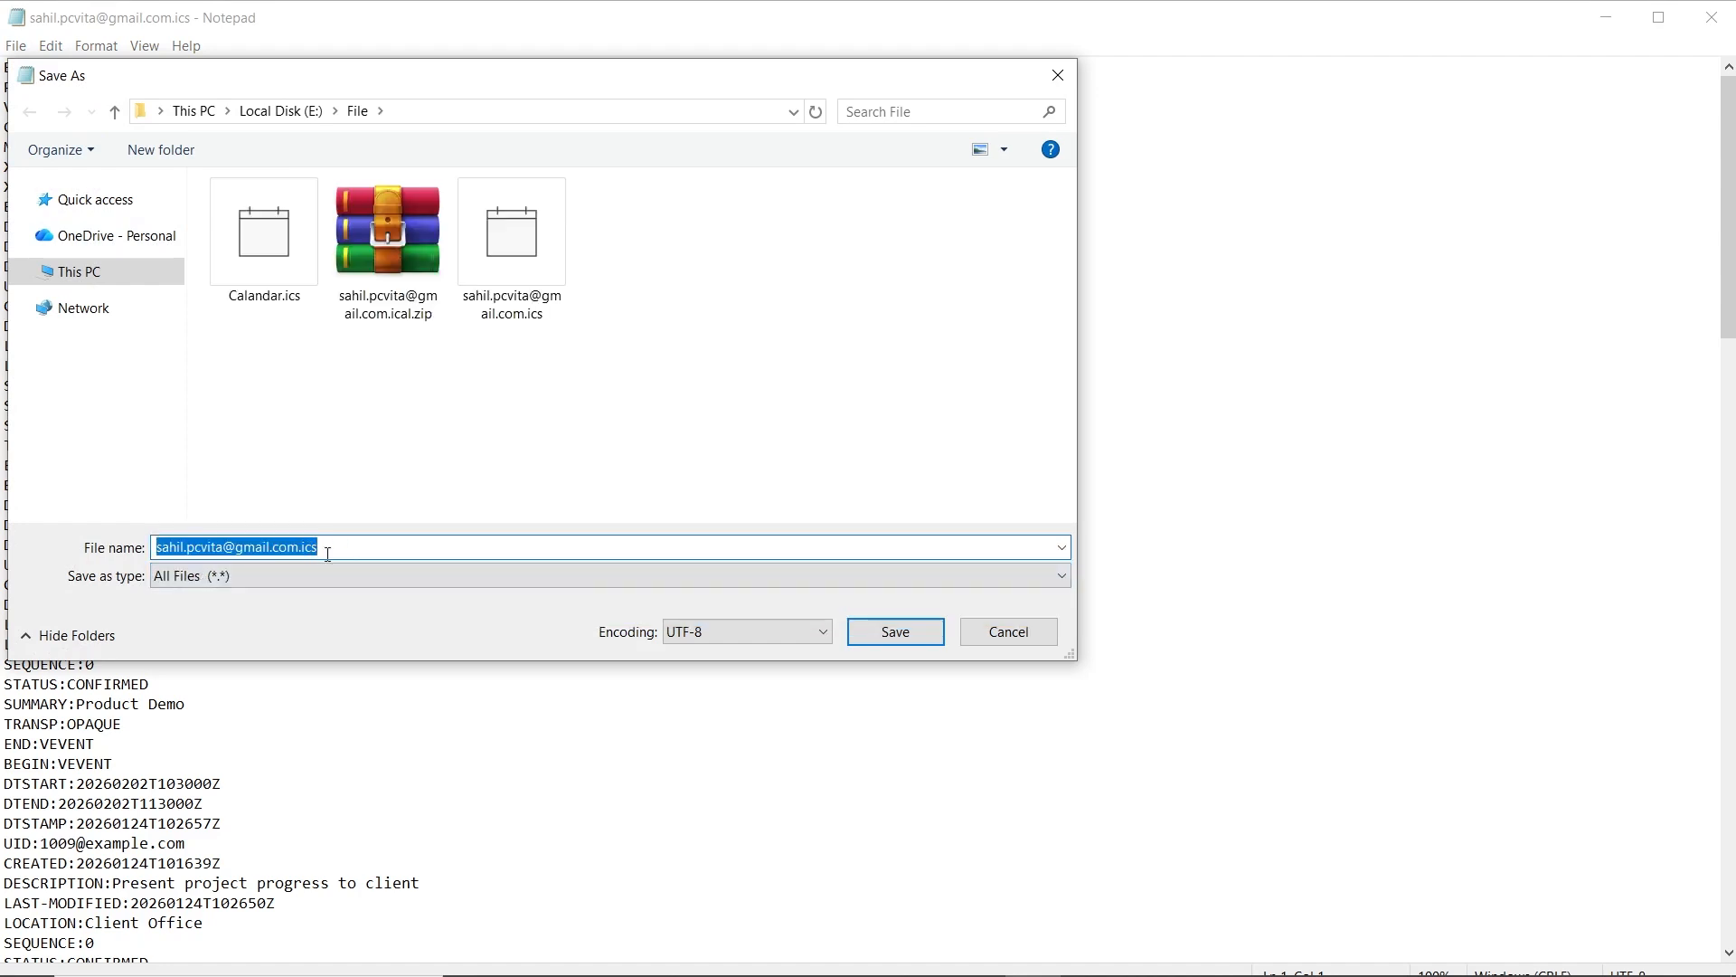
left_click(331, 549)
key("shift+Left")
key("shift+Left")
key("shift+Left")
key("shift+Left")
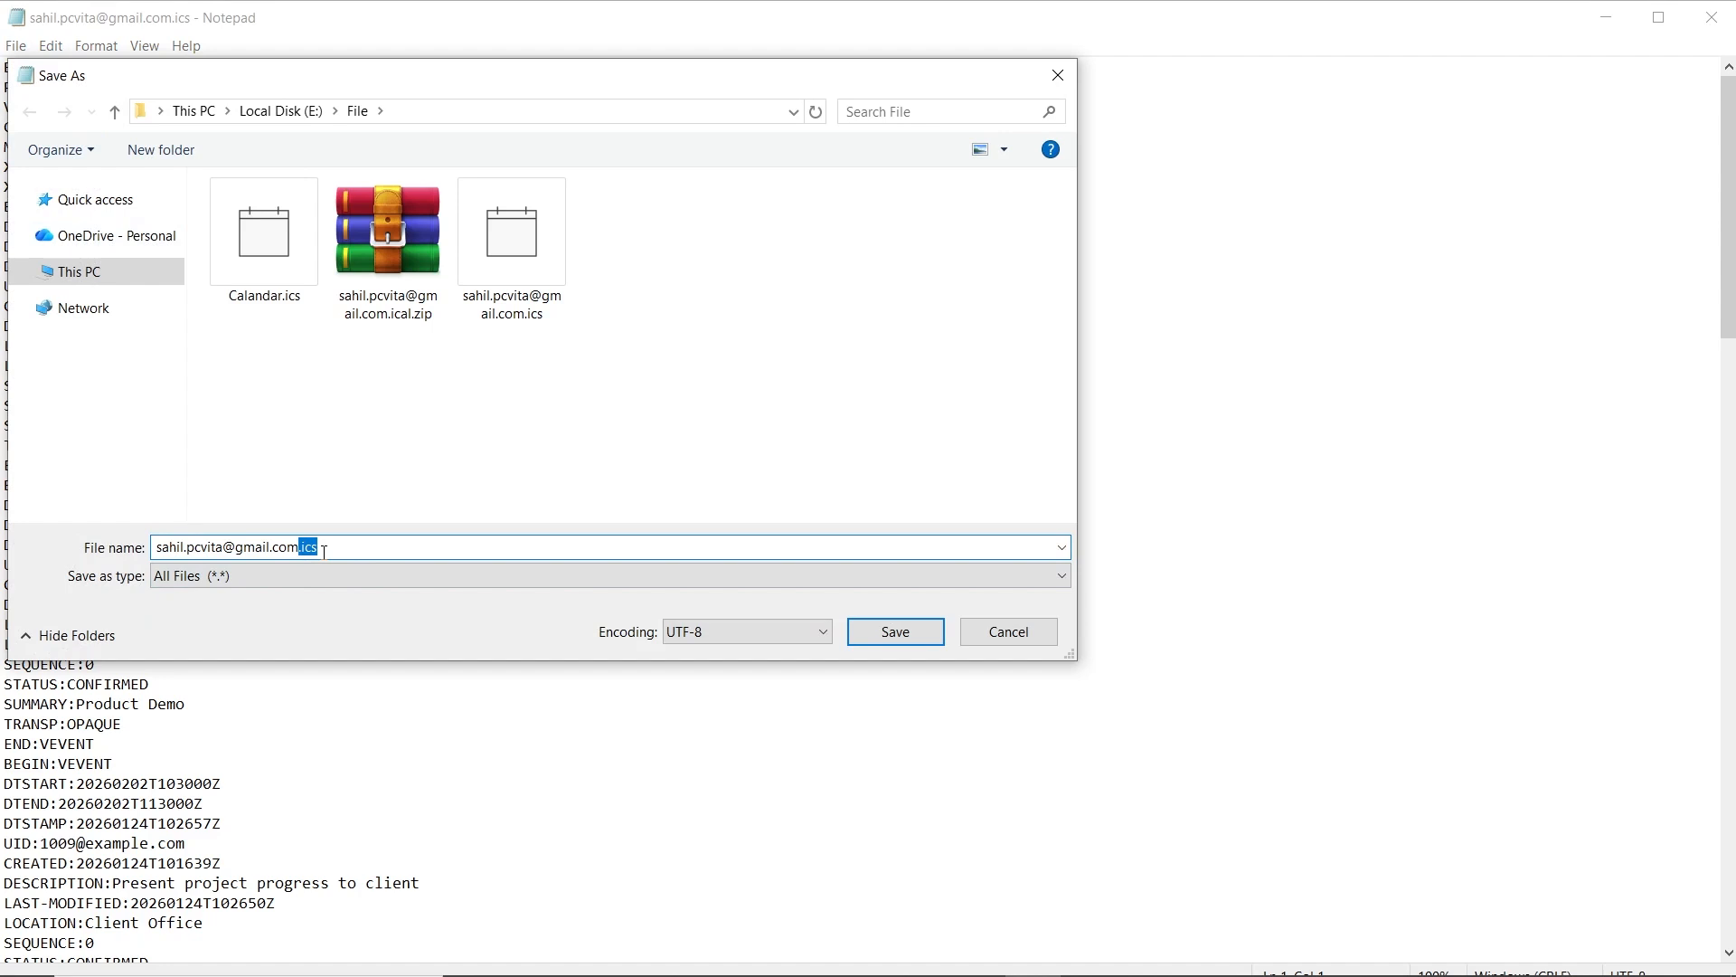
type(".csv")
key("Return")
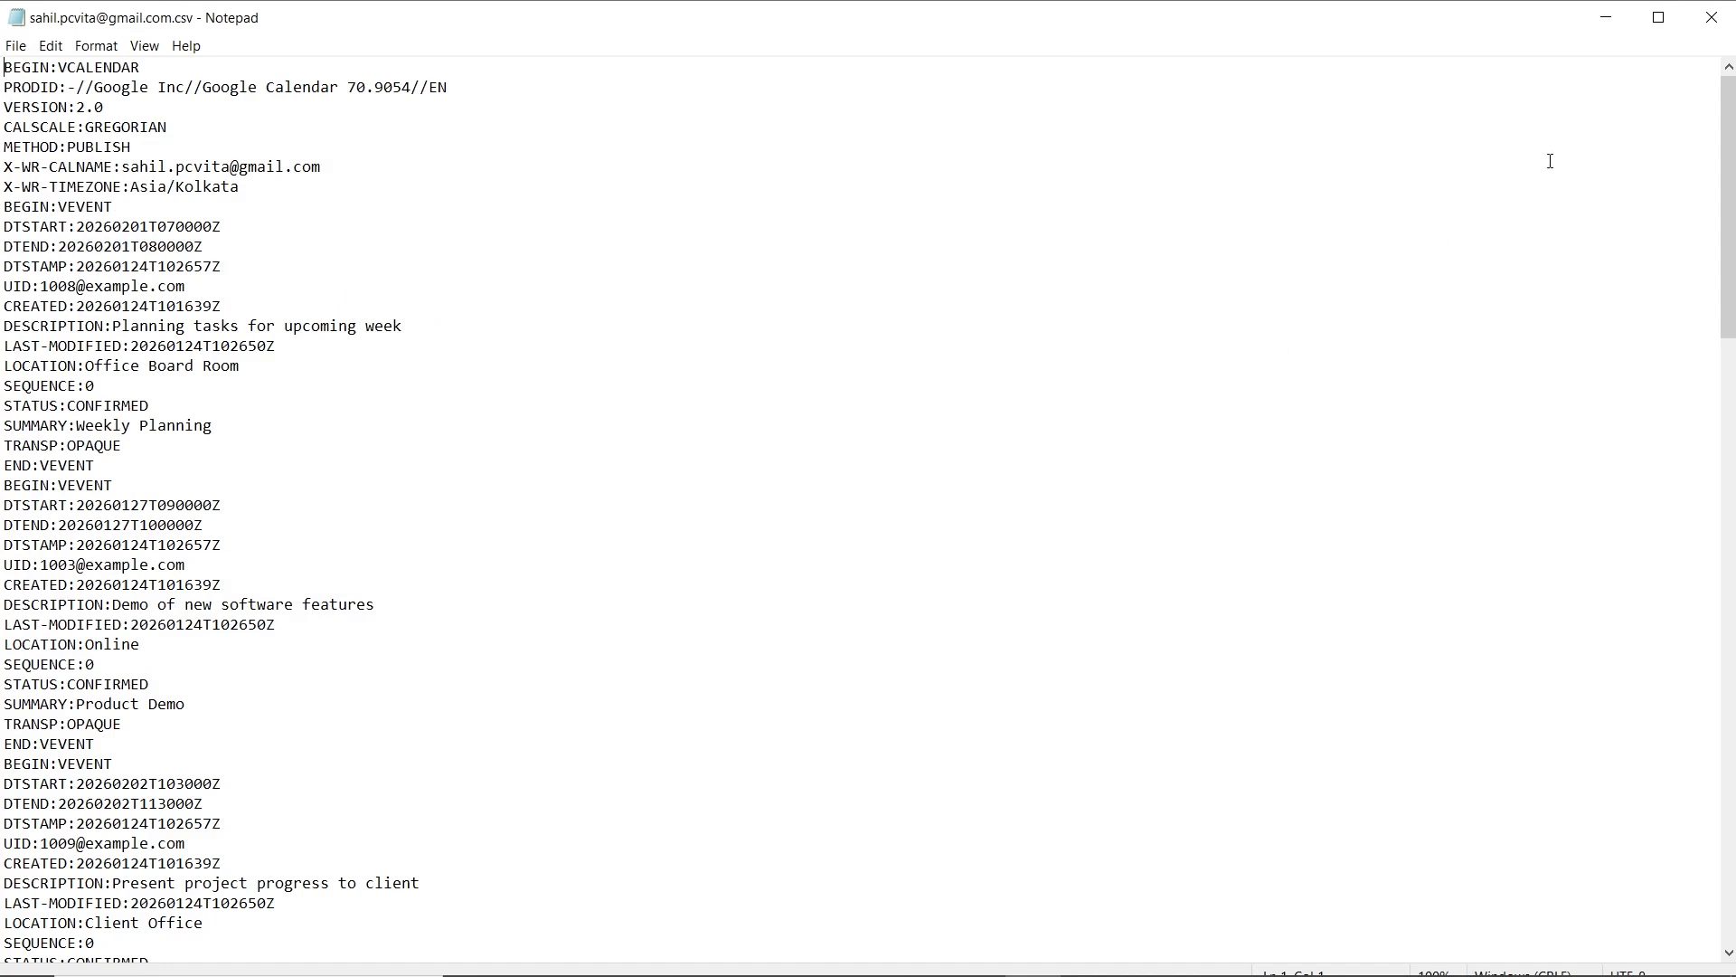
- Close Notepad and open the new .csv file in Excel, each iCalendar line in column A
left_click(1711, 17)
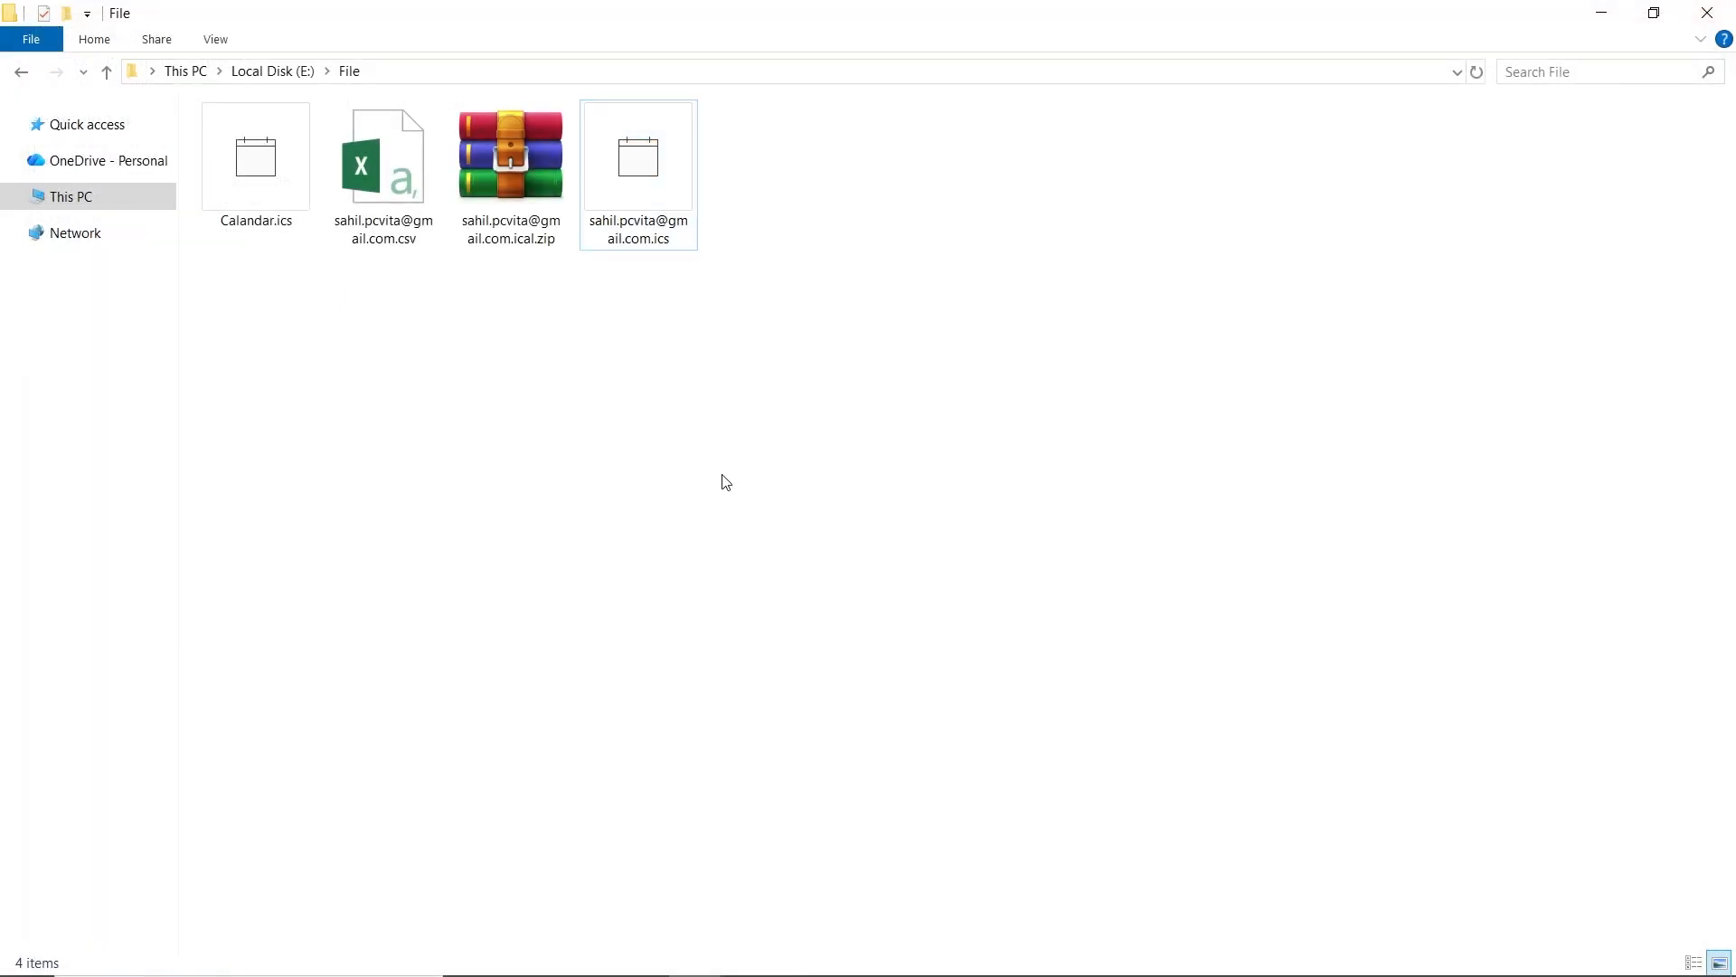
left_click(403, 183)
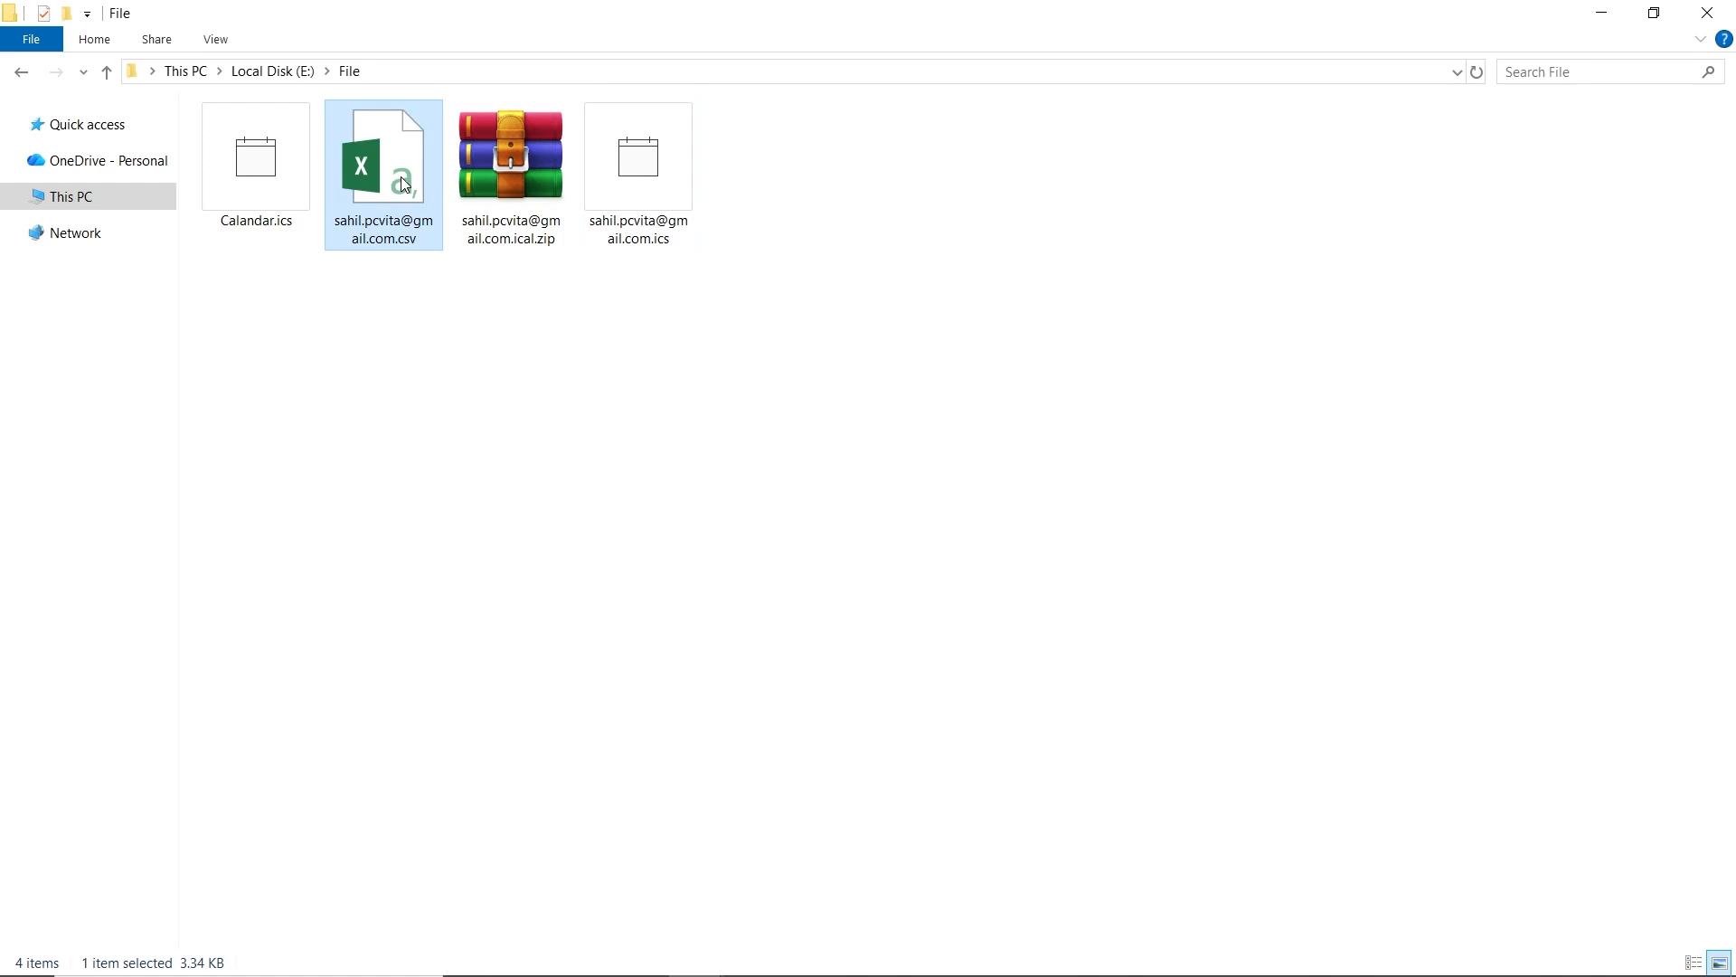
double_click(404, 185)
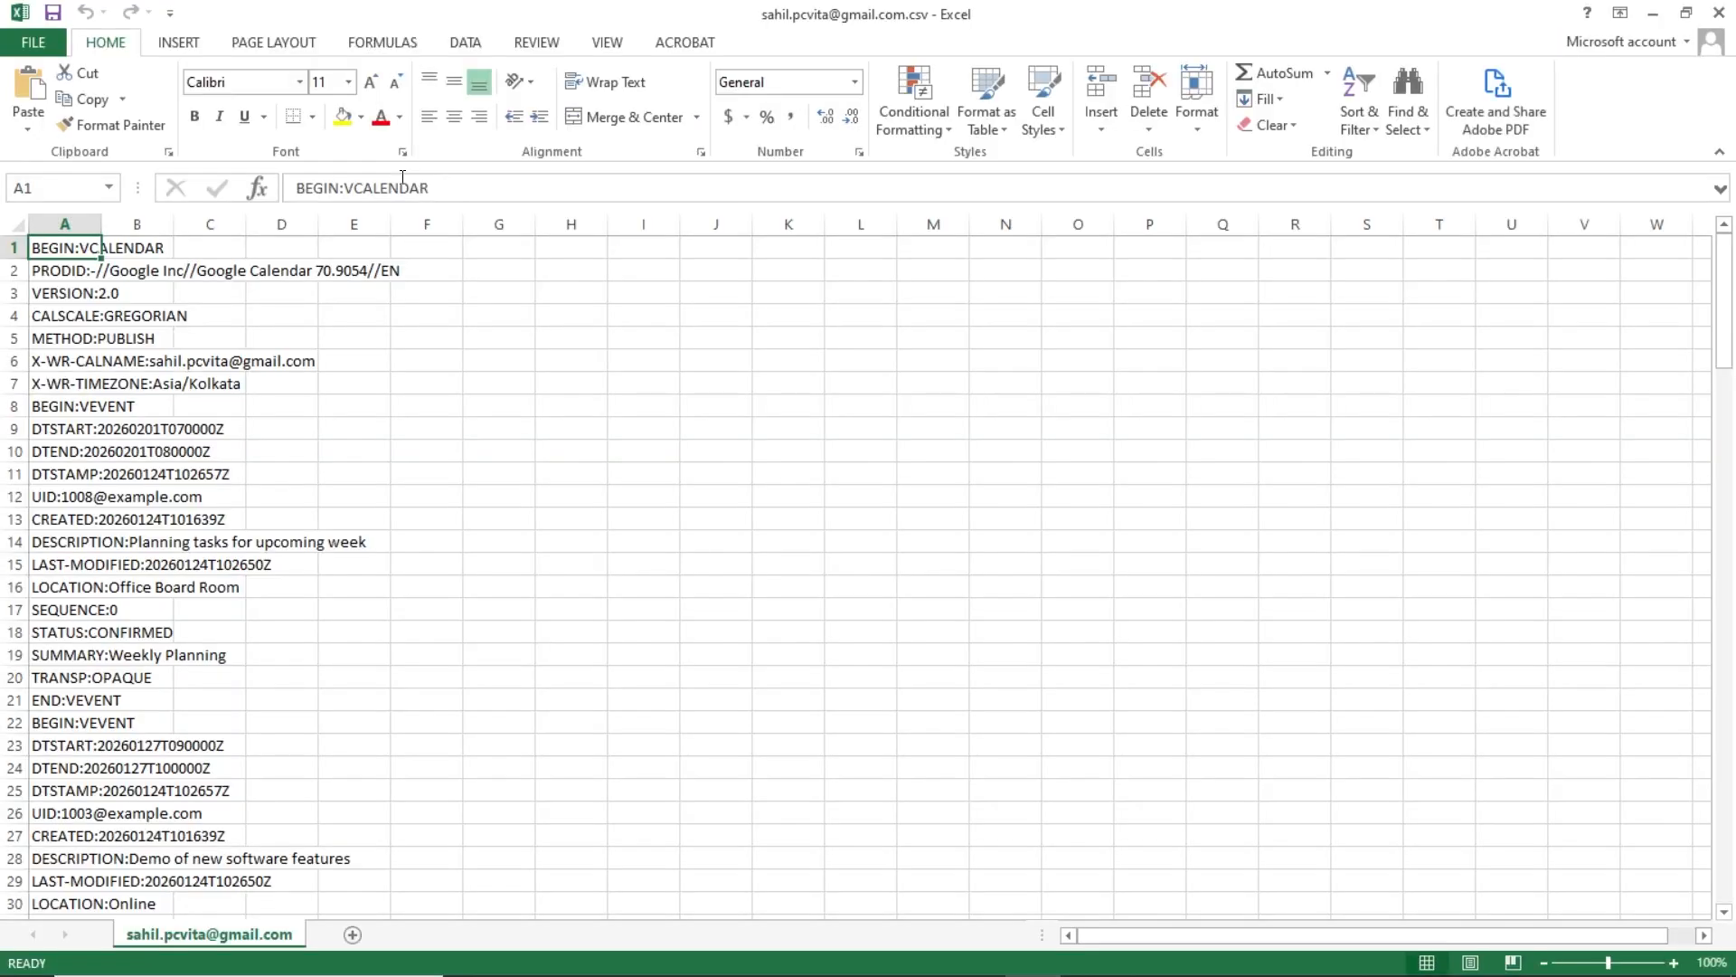
left_click(632, 487)
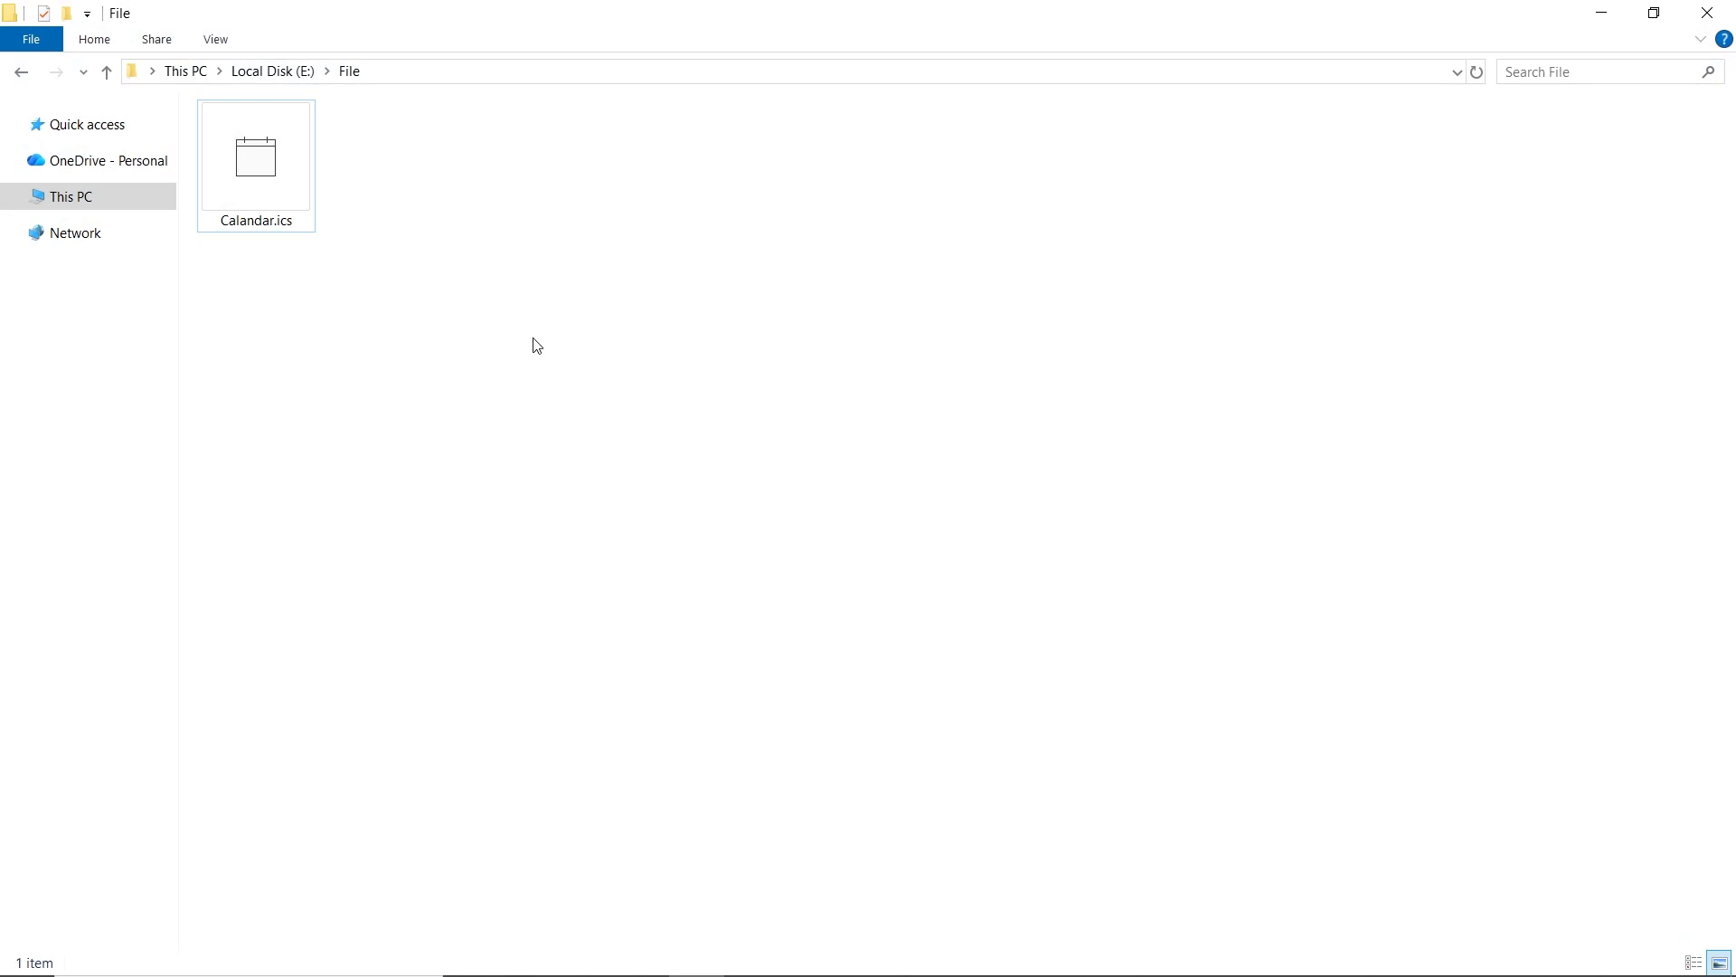
- Open Calandar.ics in Notepad using Open with
left_click(290, 187)
right_click(290, 186)
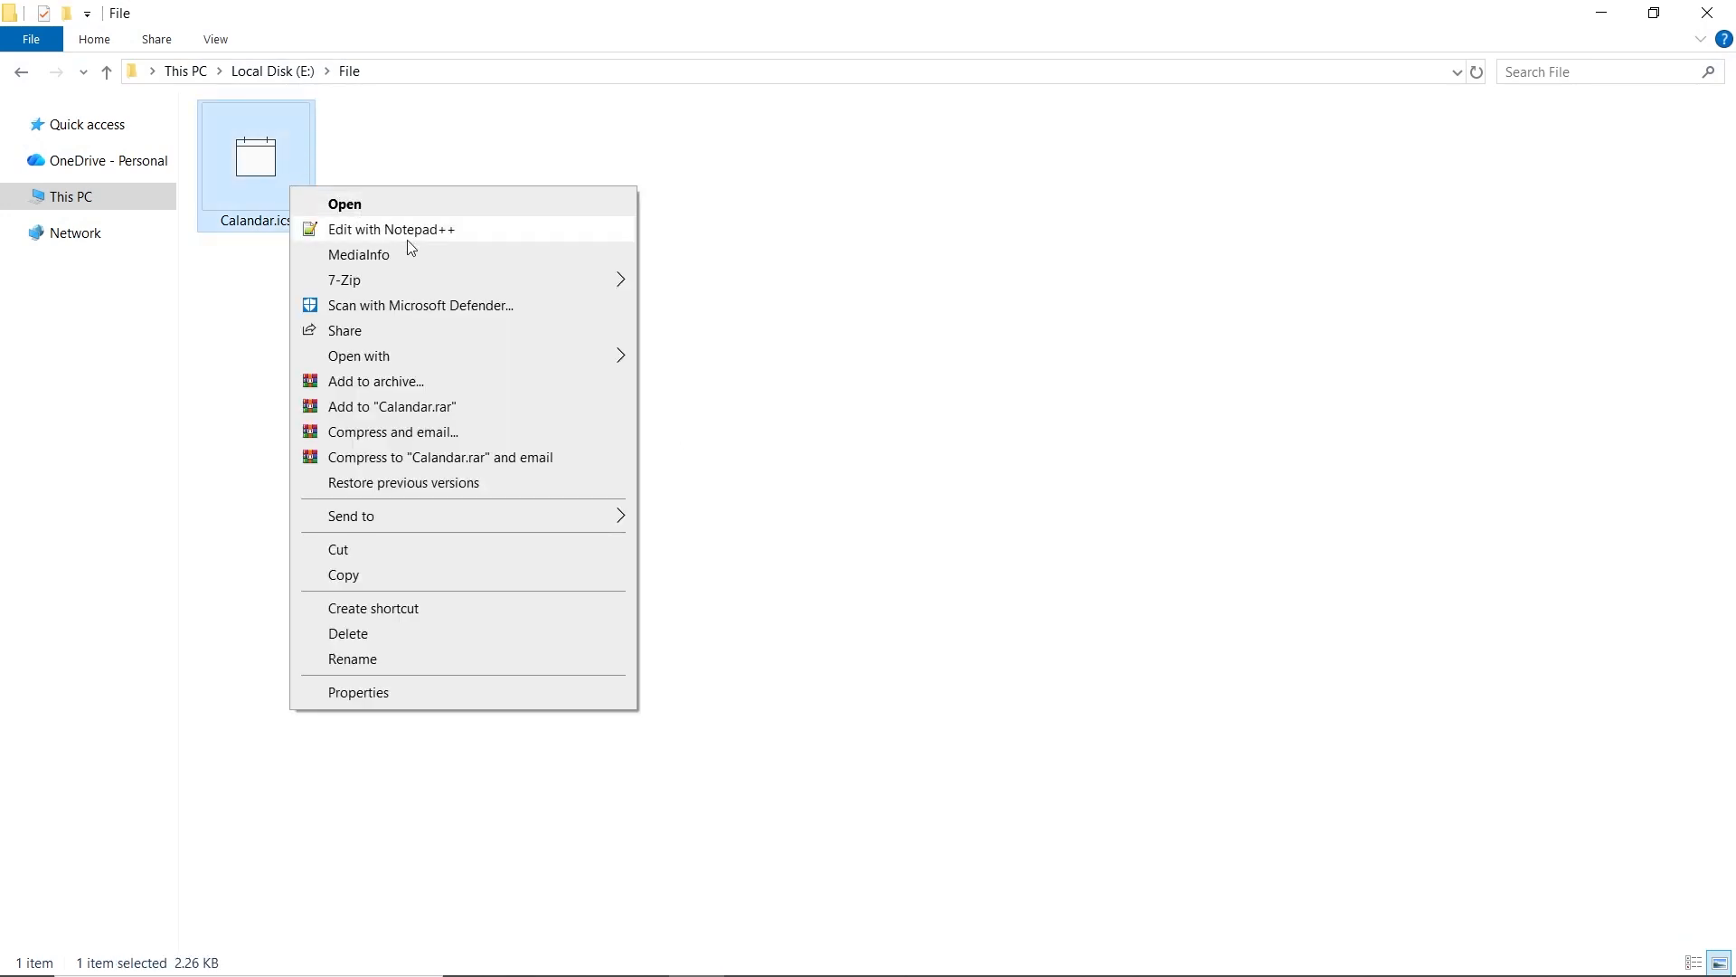
mouse_move(531, 359)
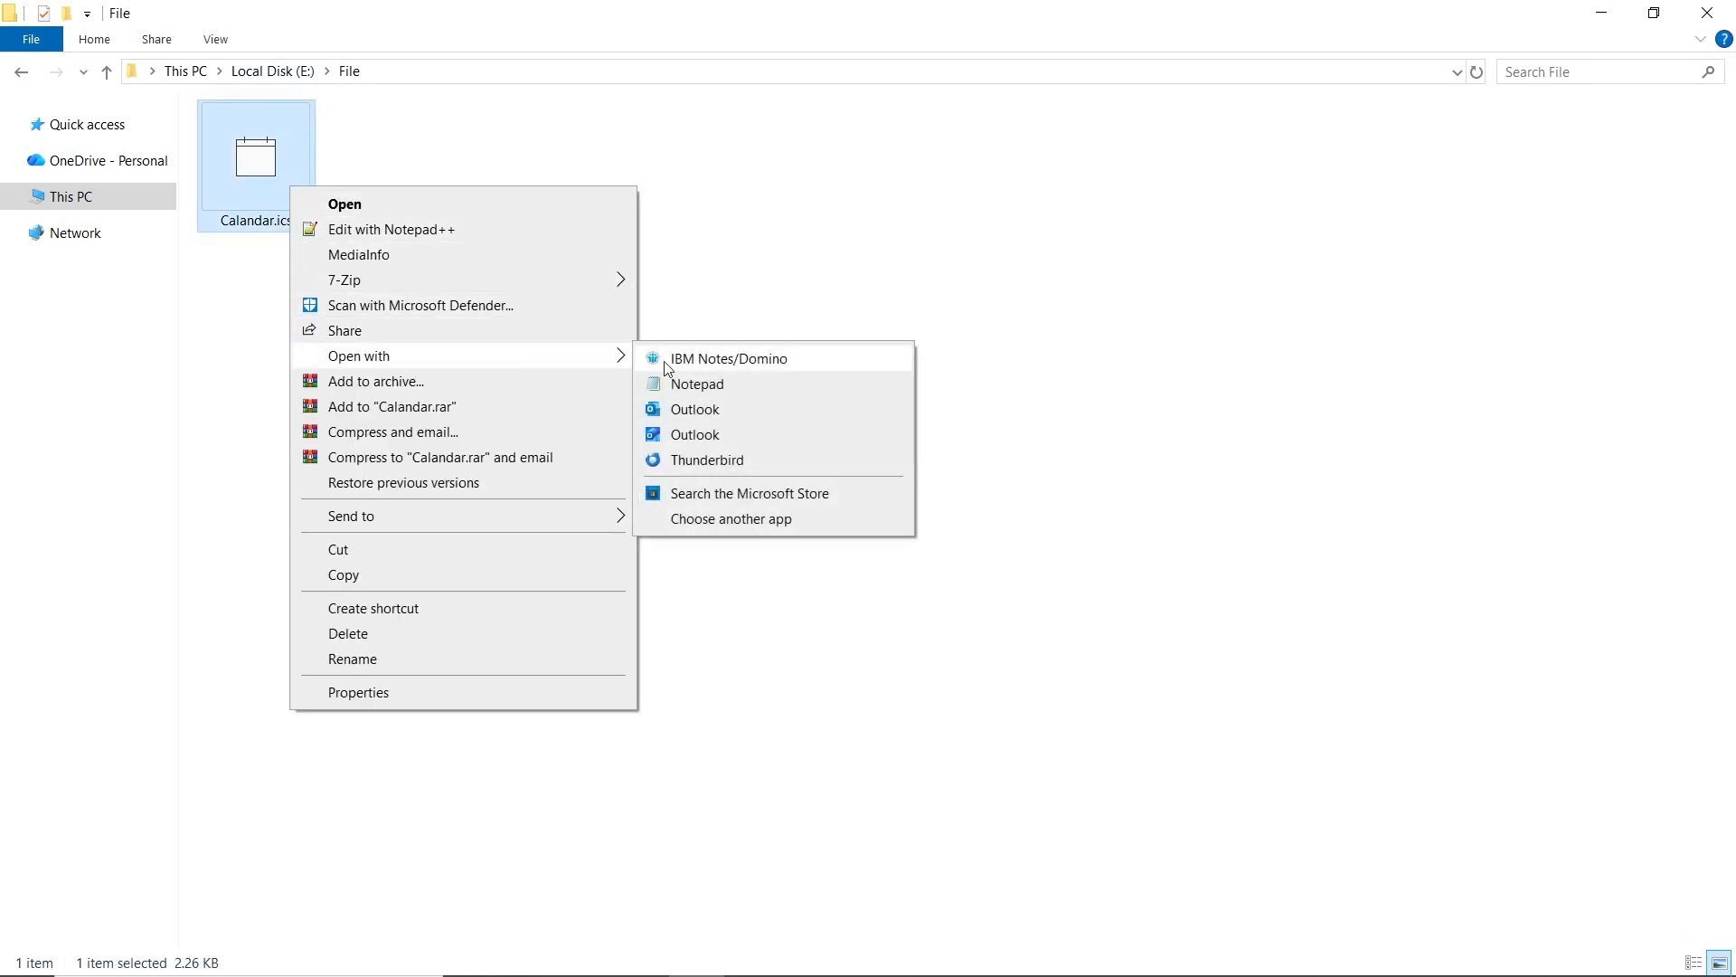
left_click(748, 383)
- Select all the iCalendar text and copy it to the clipboard
key("ctrl+a")
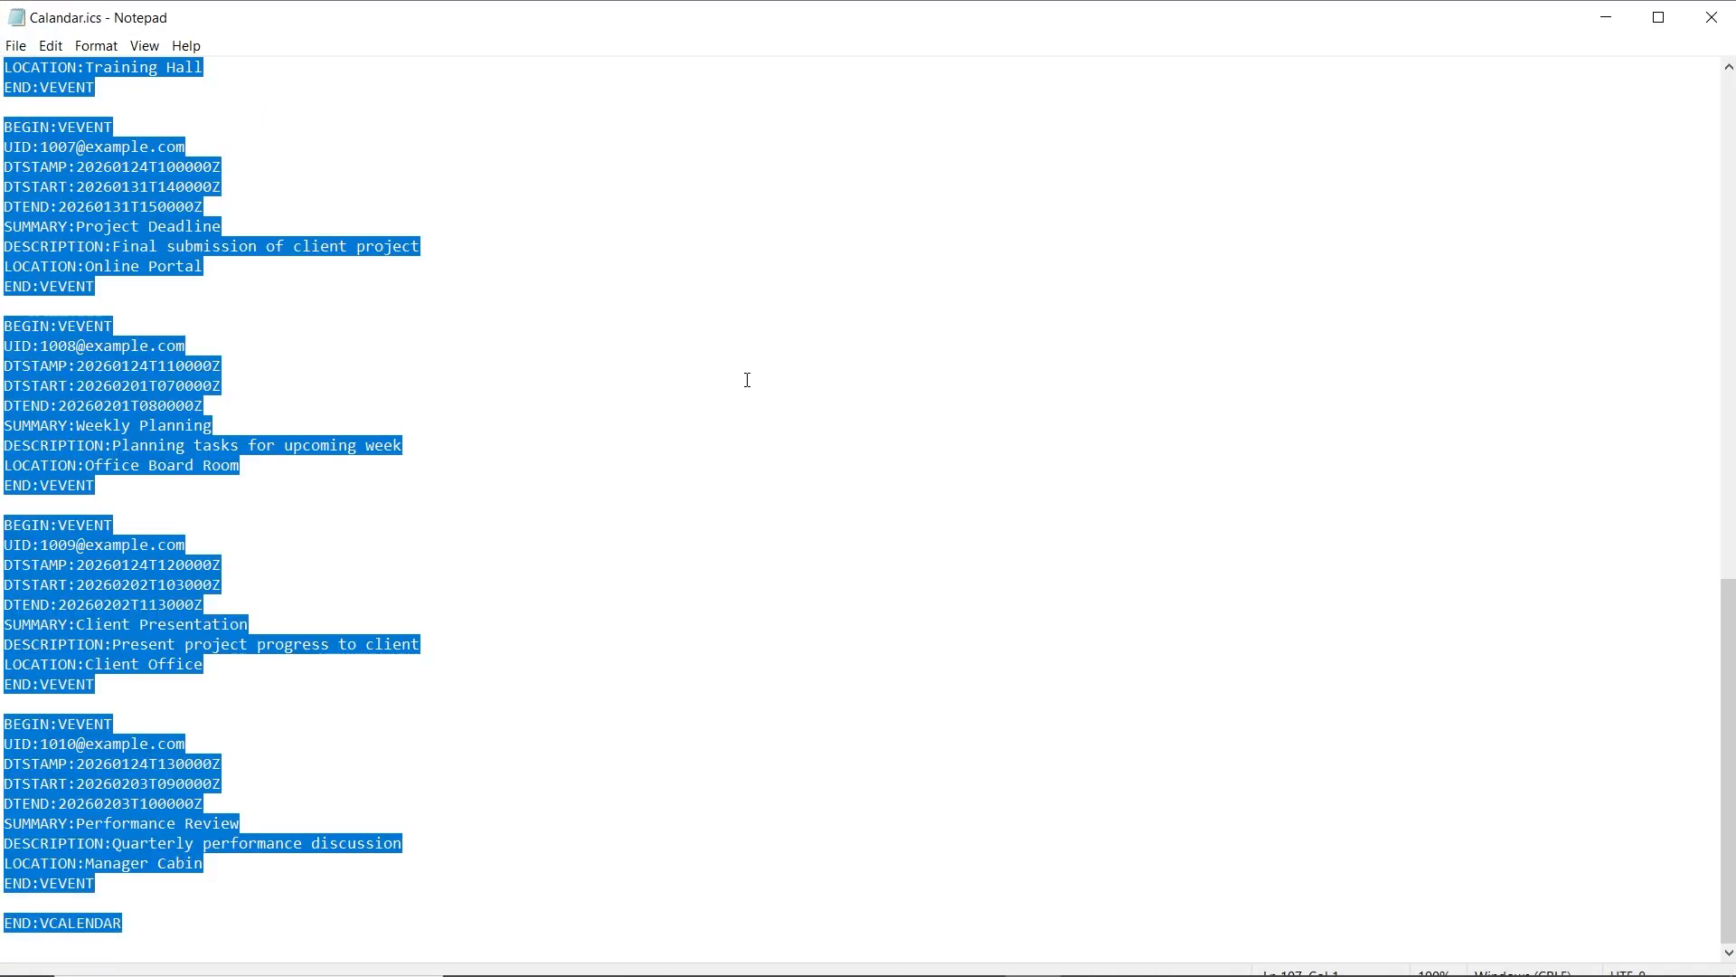
right_click(196, 237)
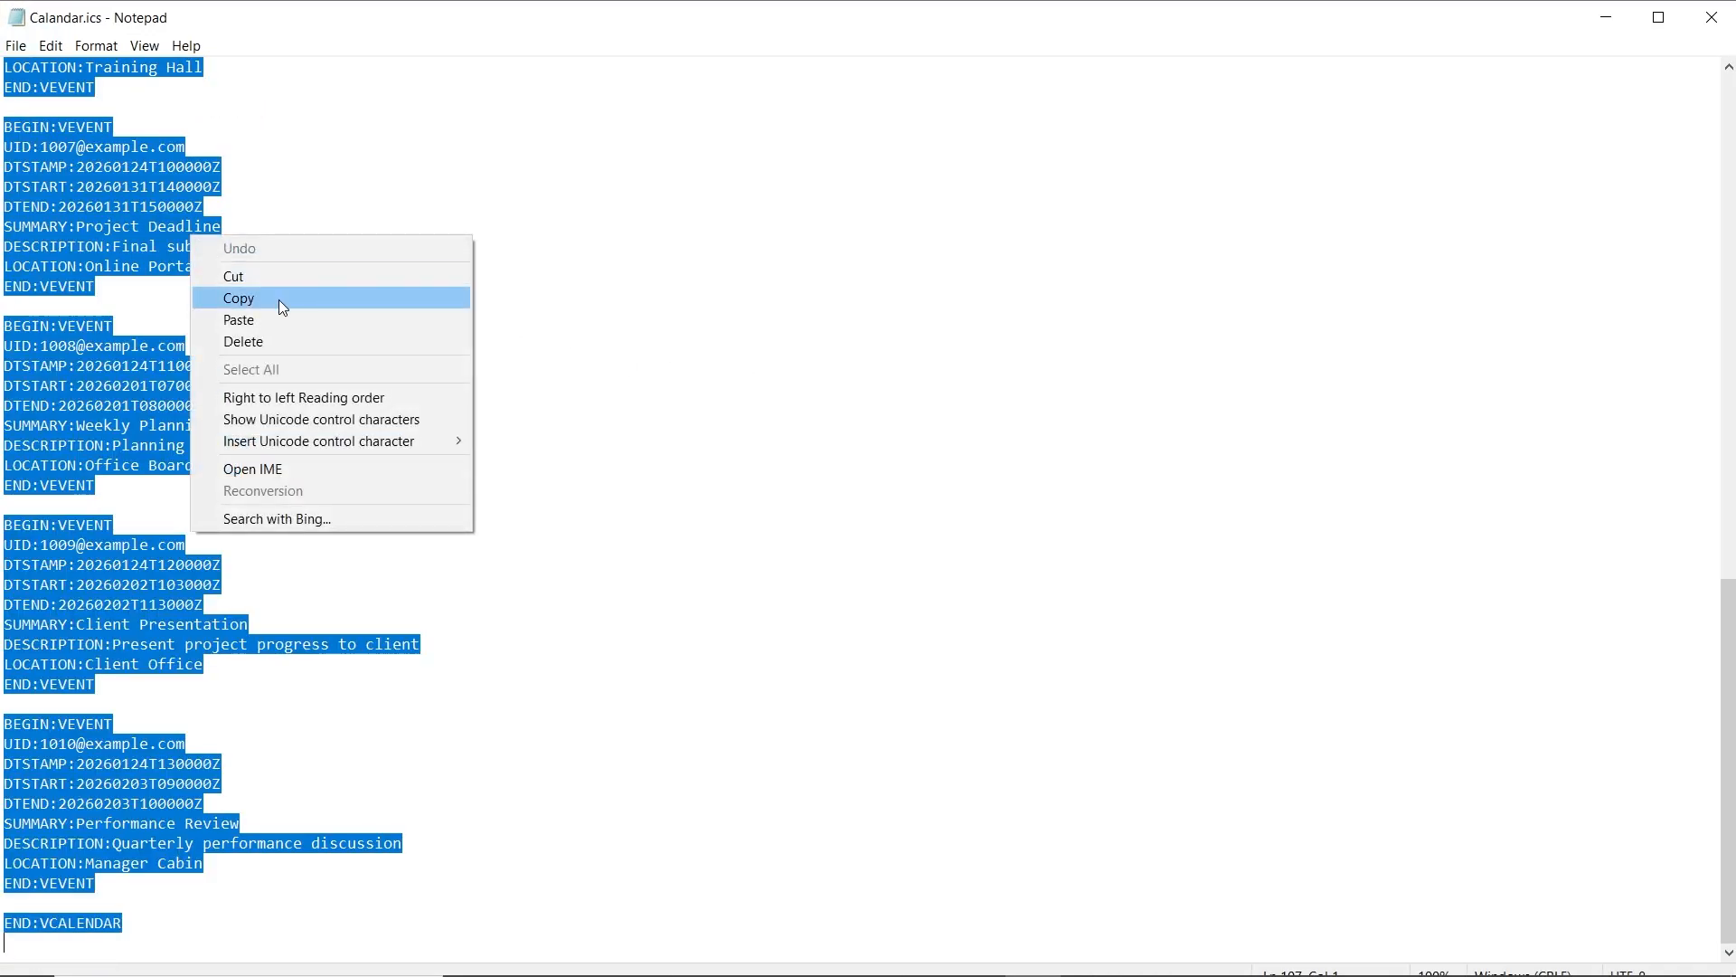
left_click(278, 300)
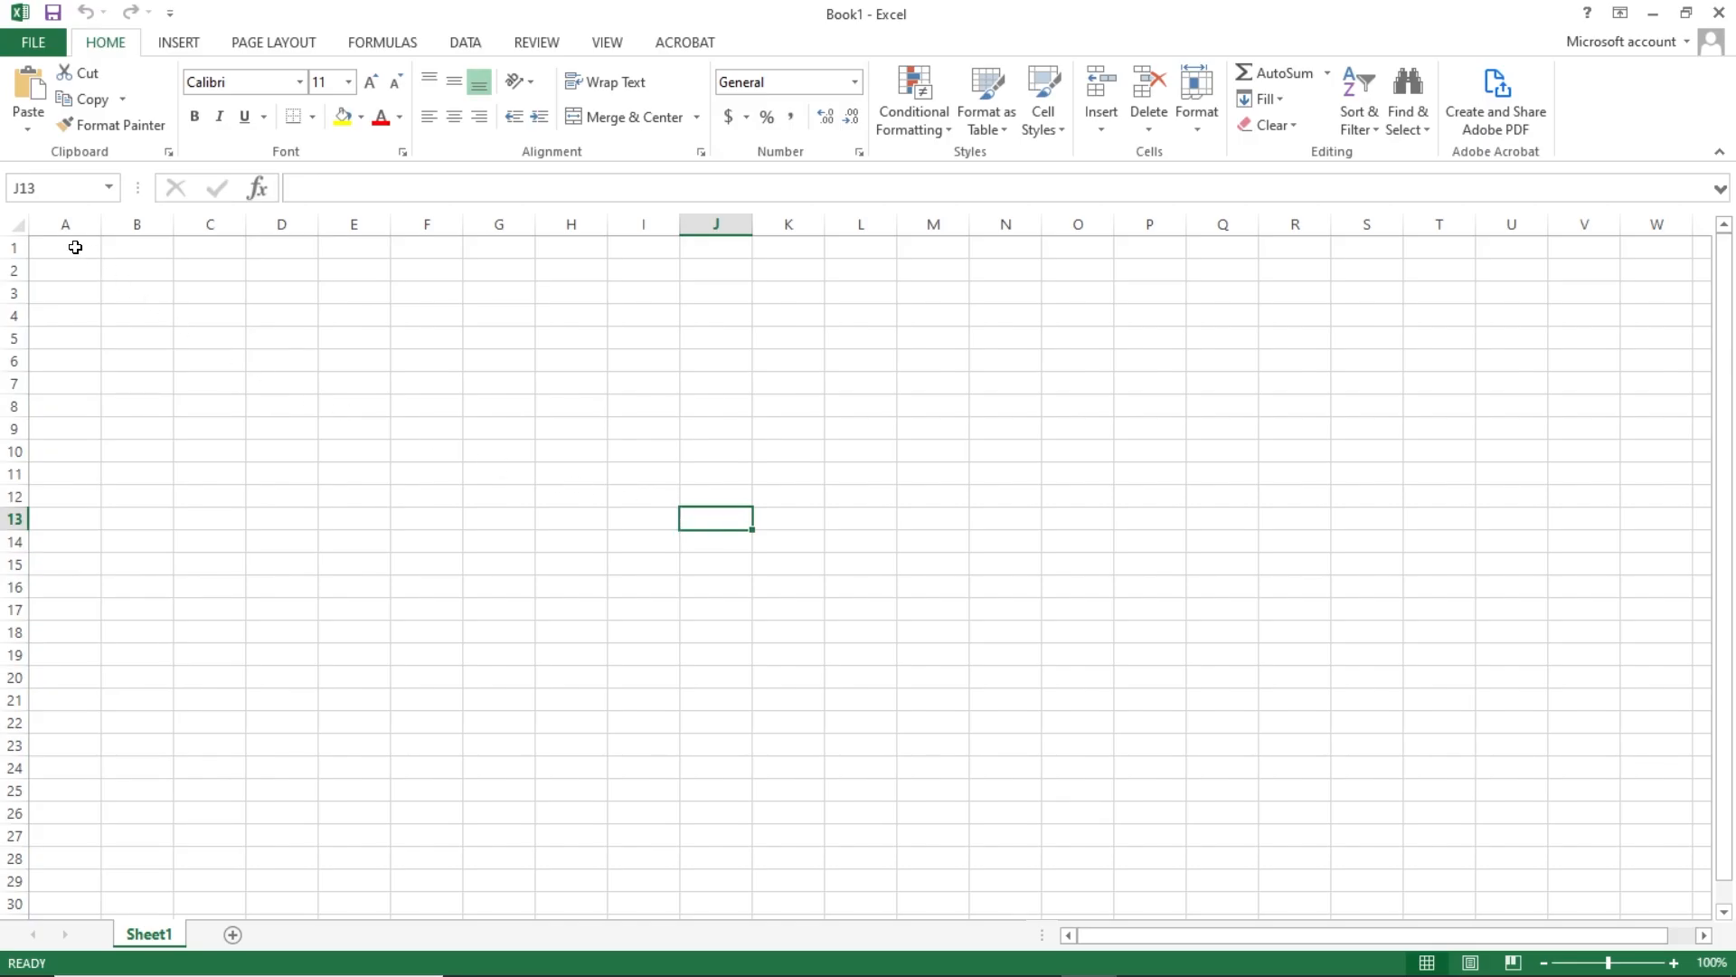
- Paste the calendar text into column A and widen the column to fit it
right_click(75, 247)
left_click(134, 343)
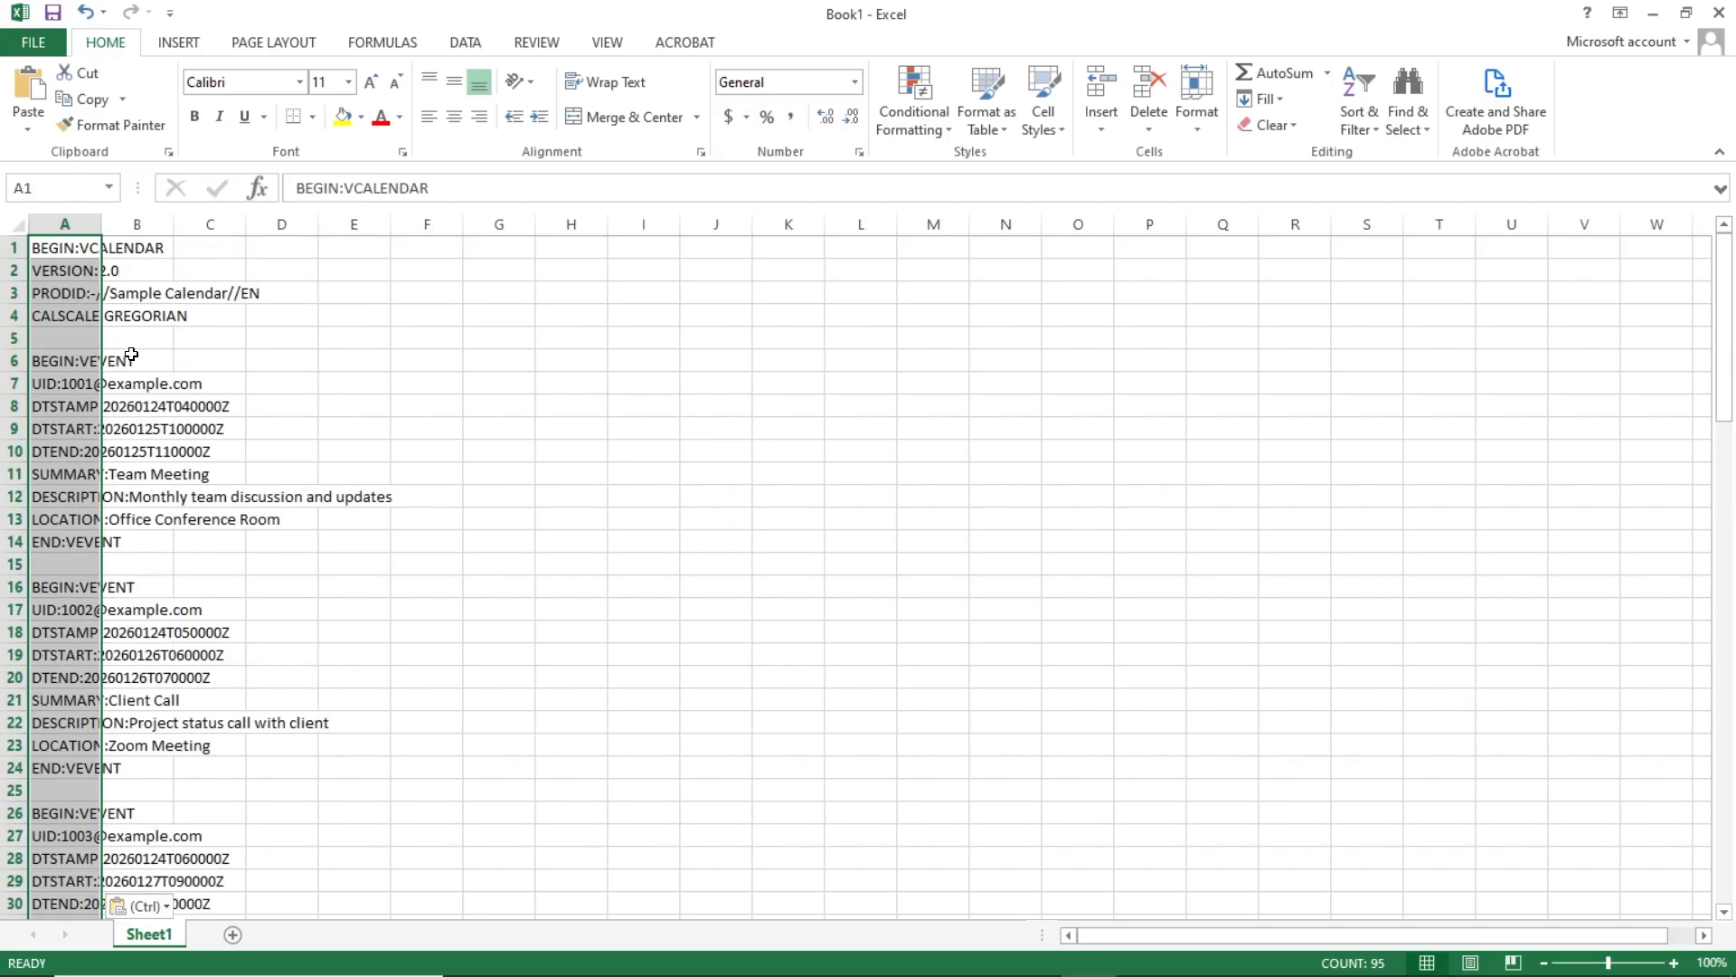
double_click(100, 224)
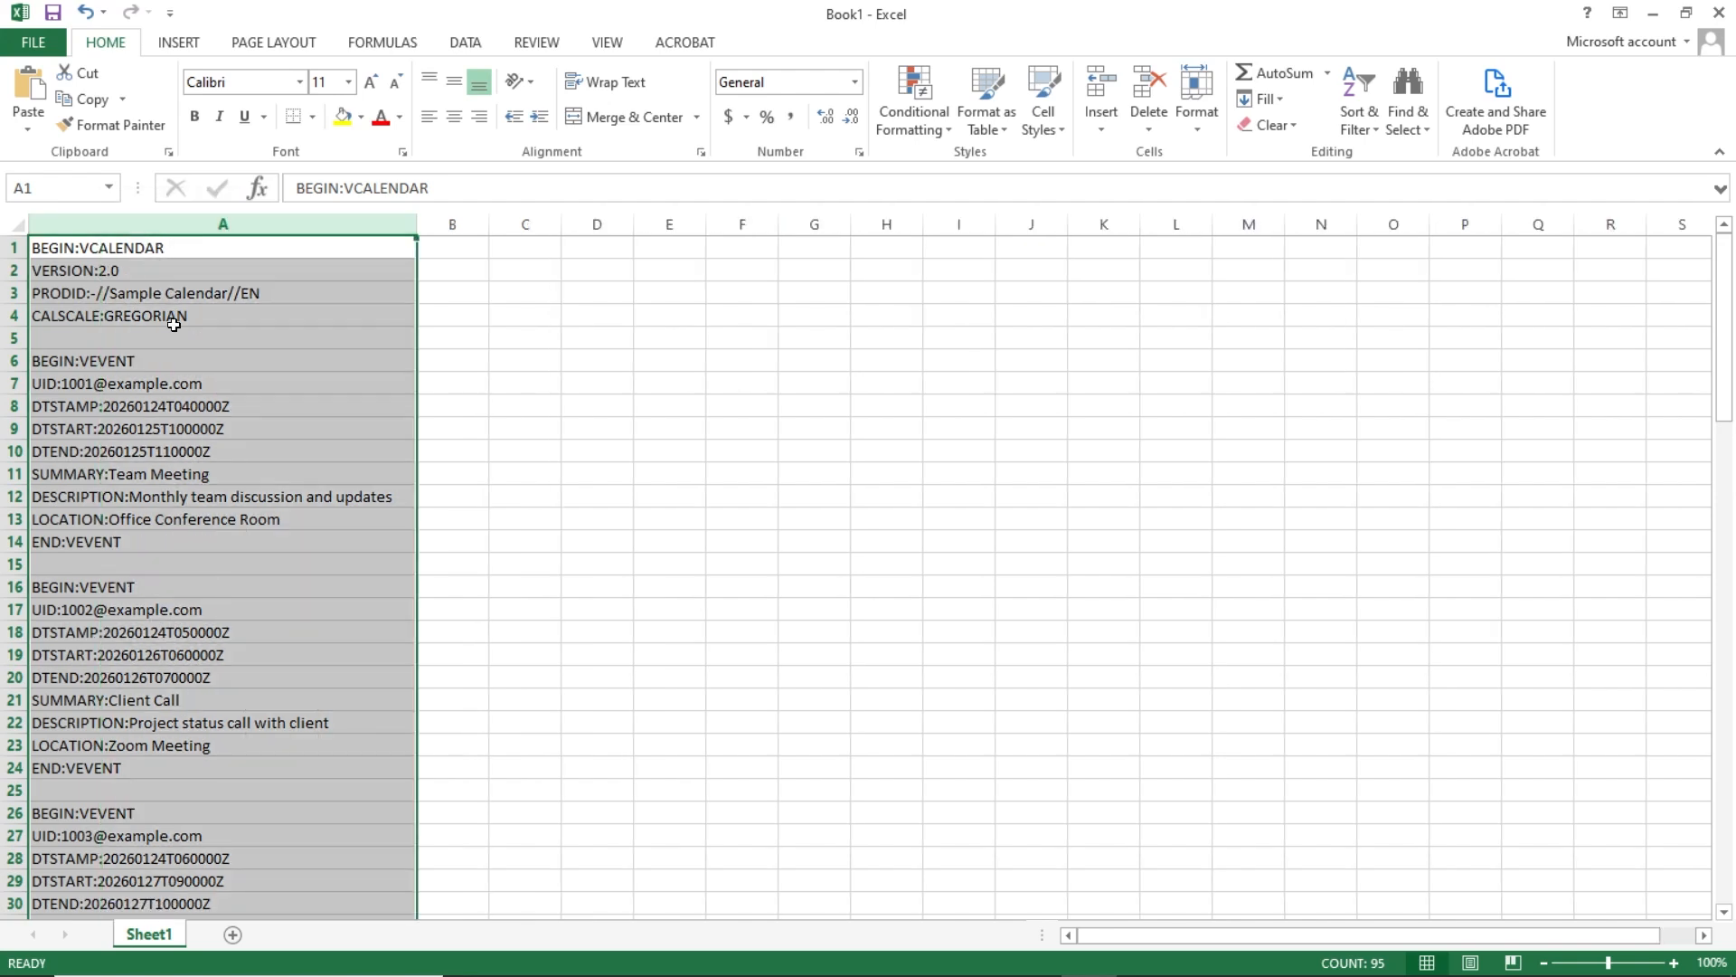
- Split column A with Text to Columns, delimited on commas and spaces instead of tabs
left_click(462, 43)
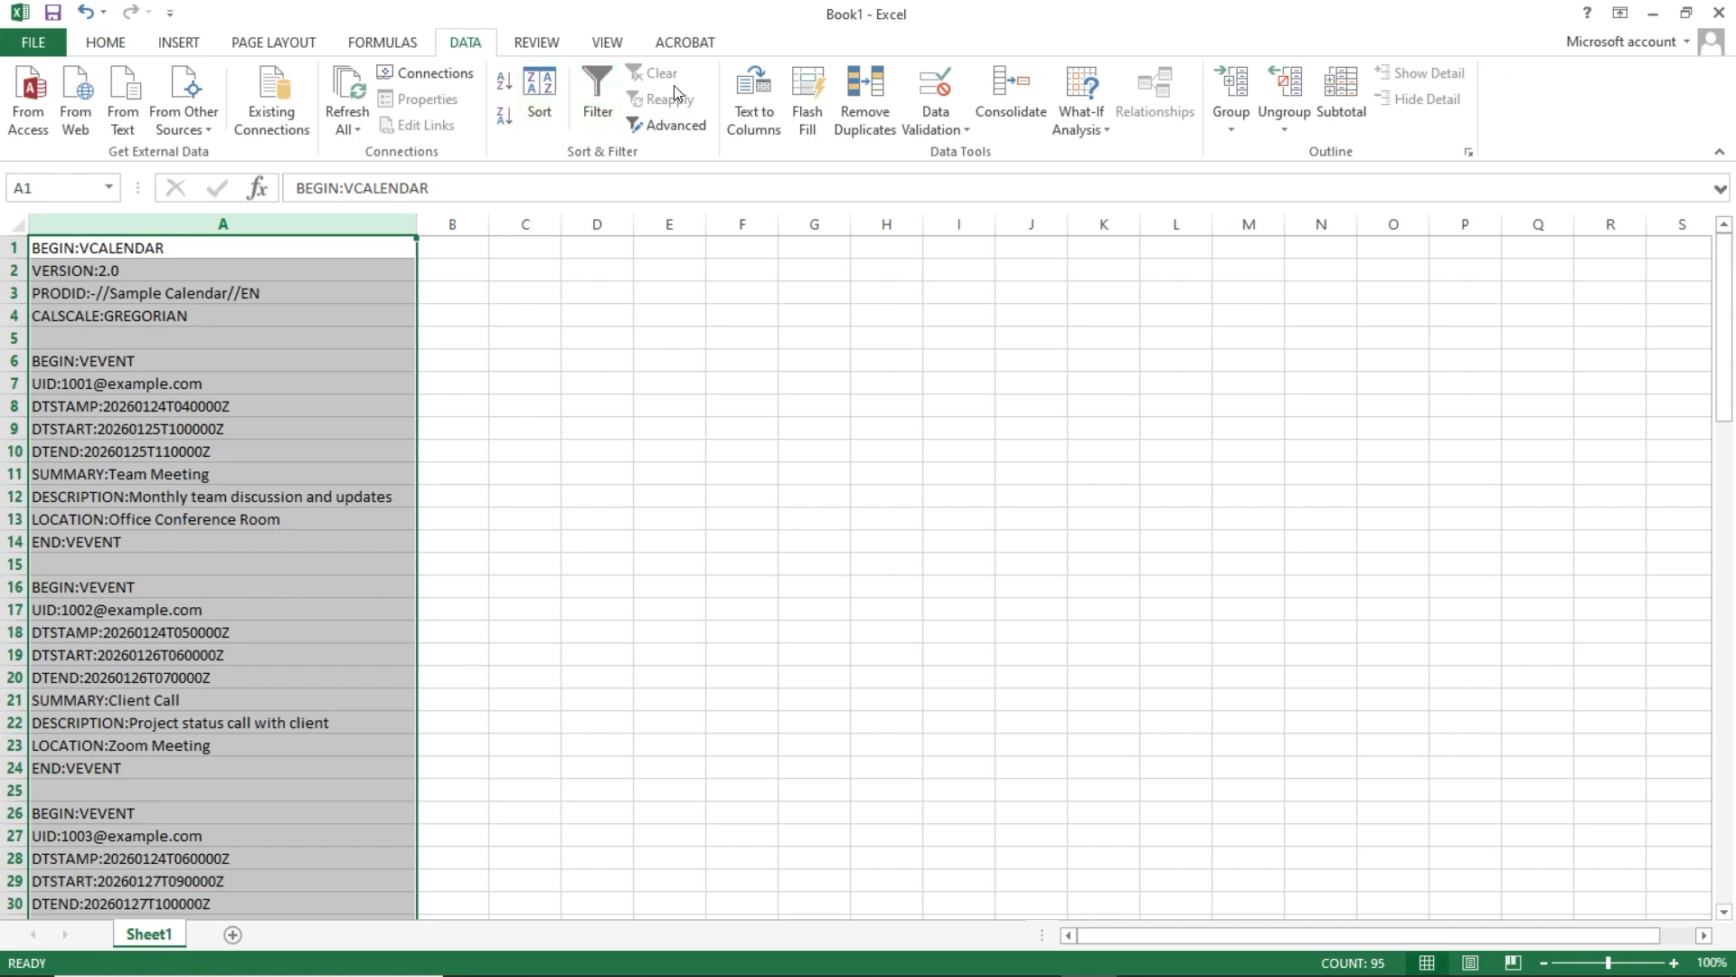
left_click(756, 96)
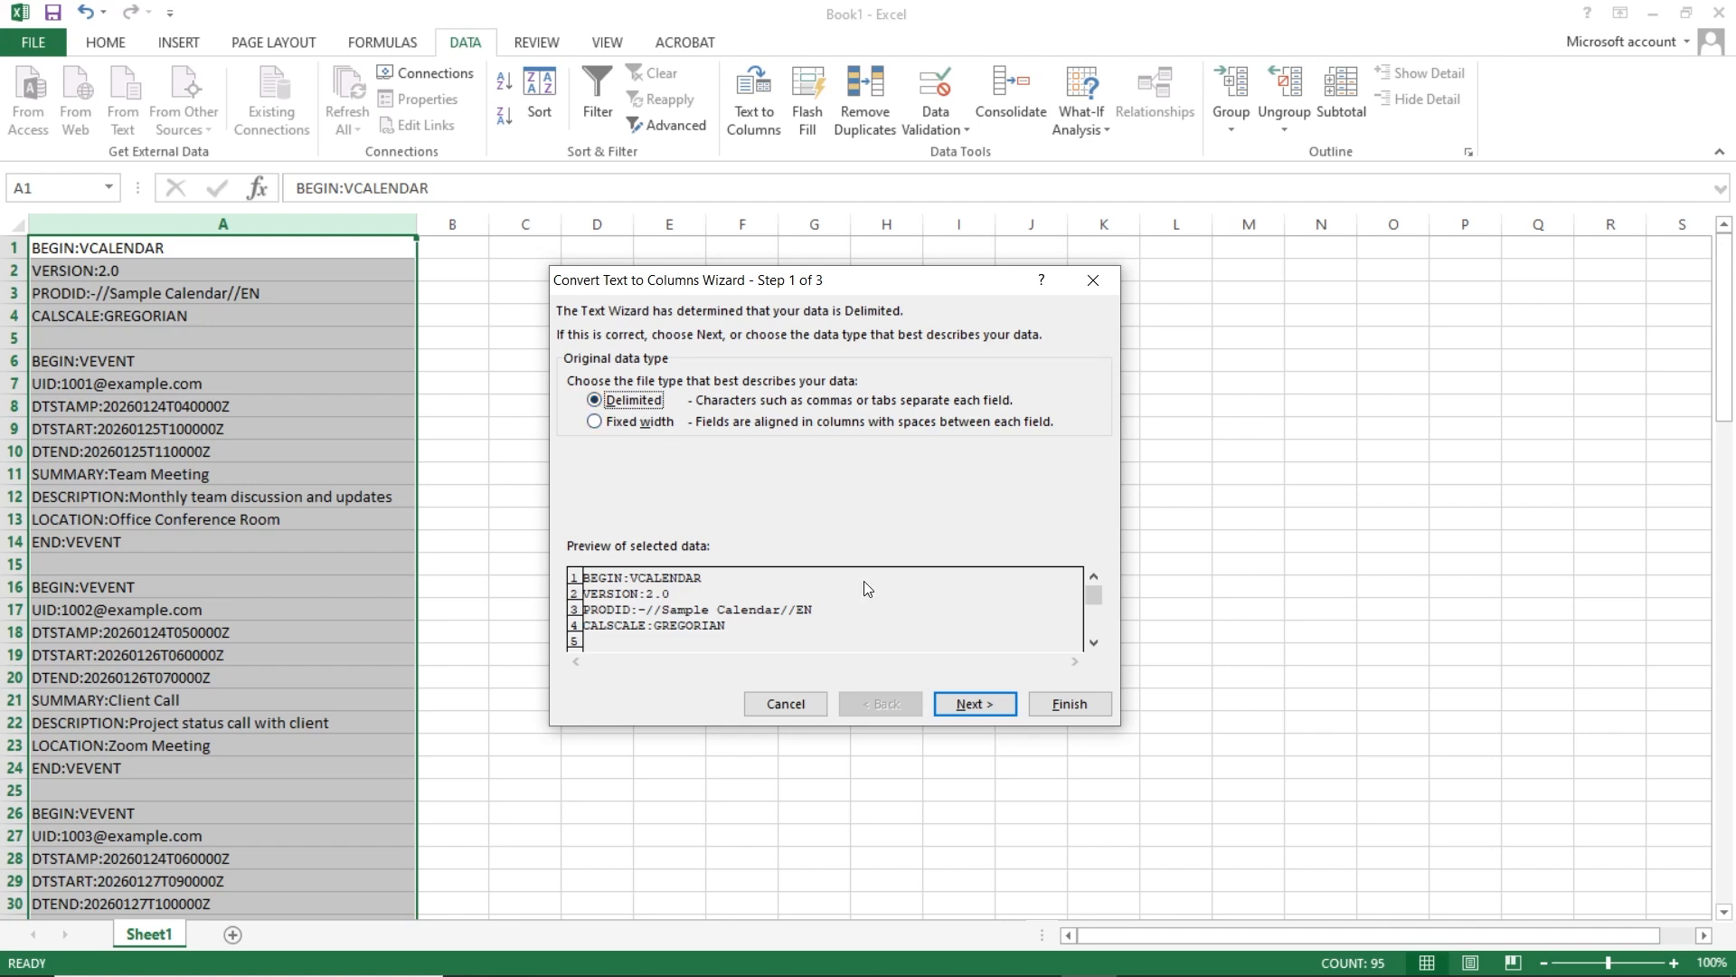
left_click(972, 699)
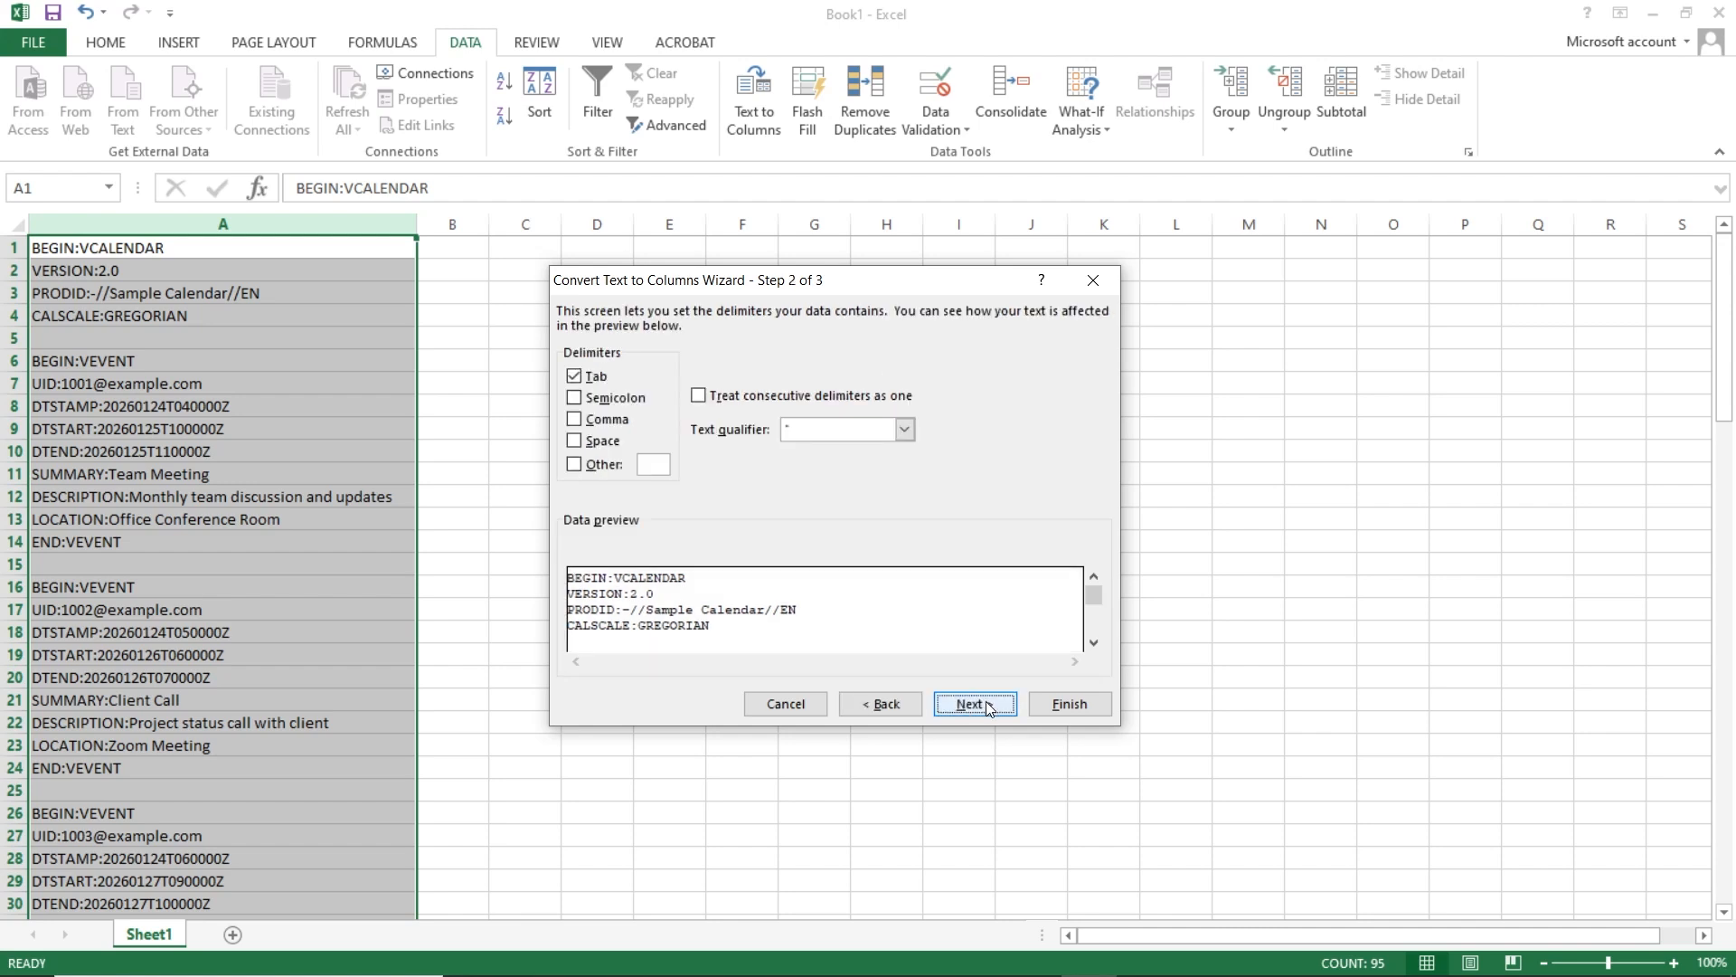
left_click(573, 375)
left_click(574, 420)
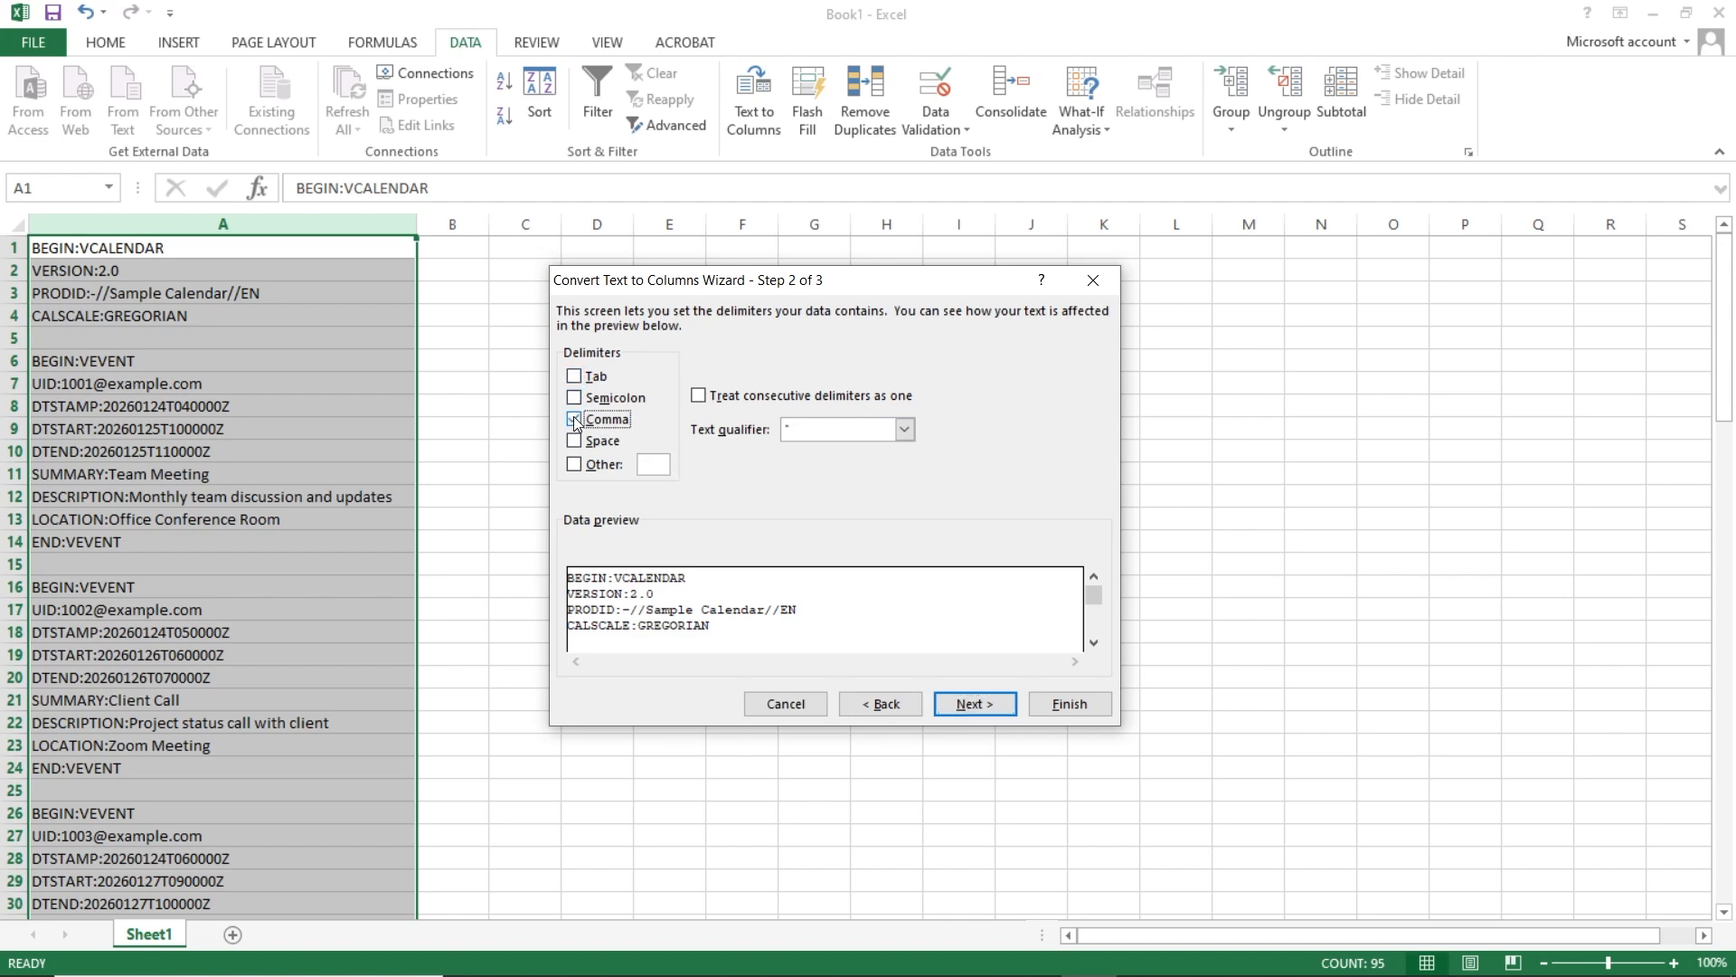
left_click(574, 441)
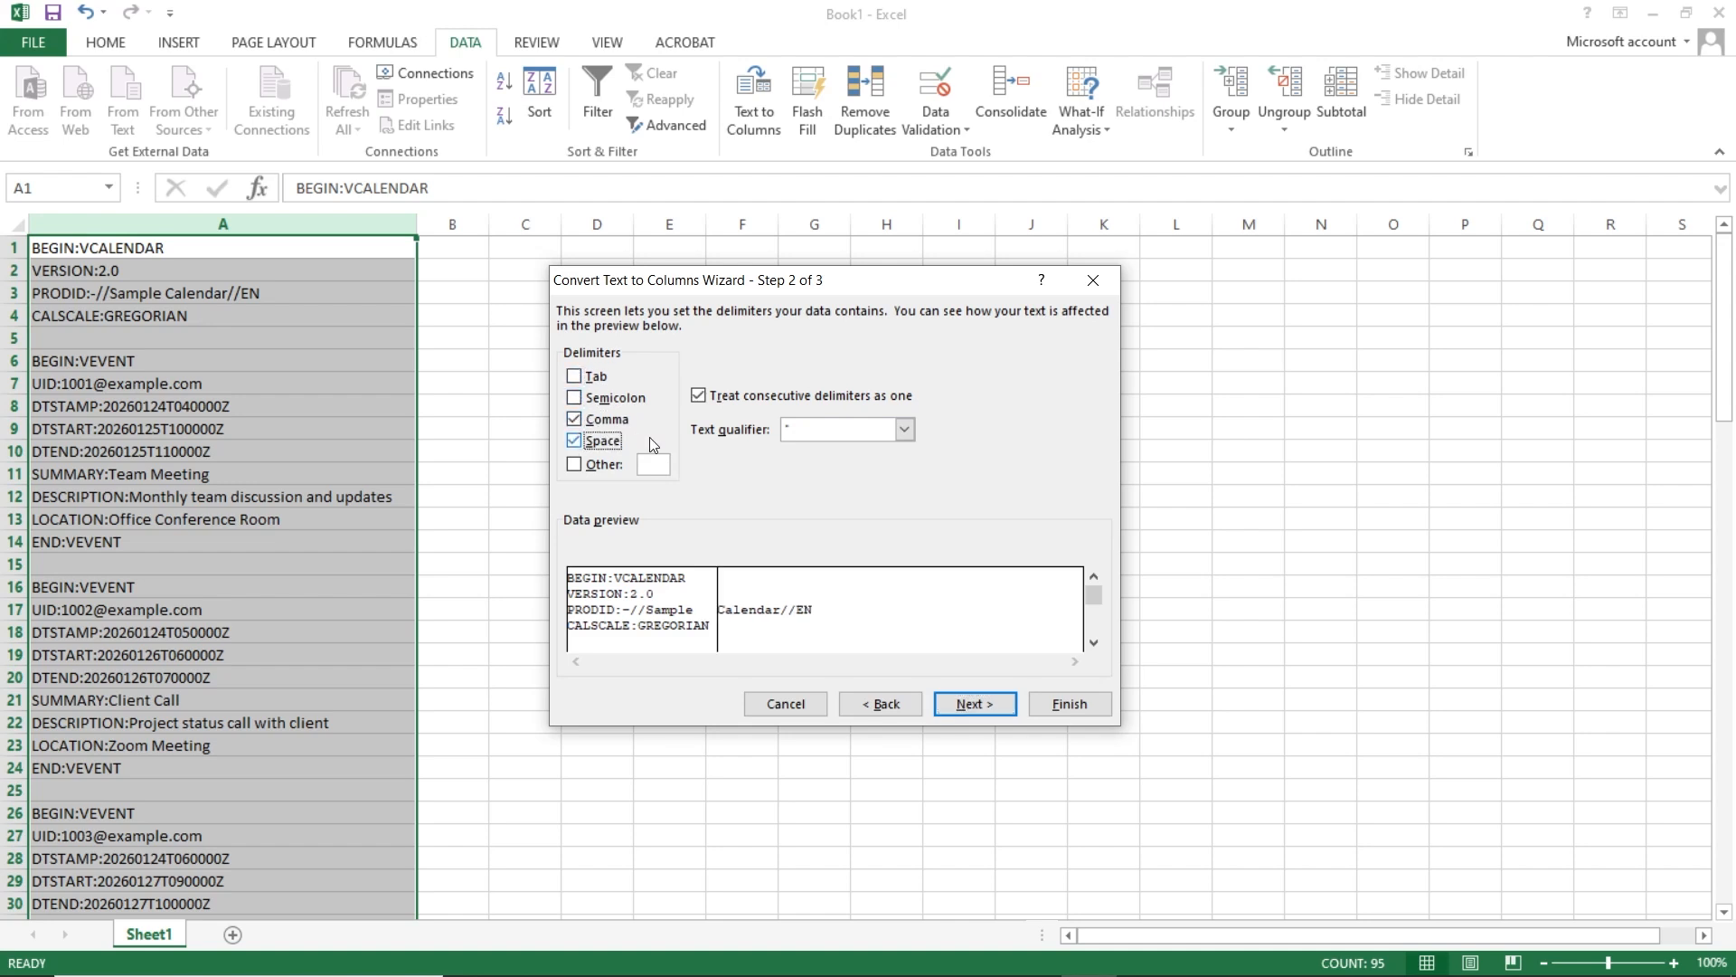
left_click(910, 431)
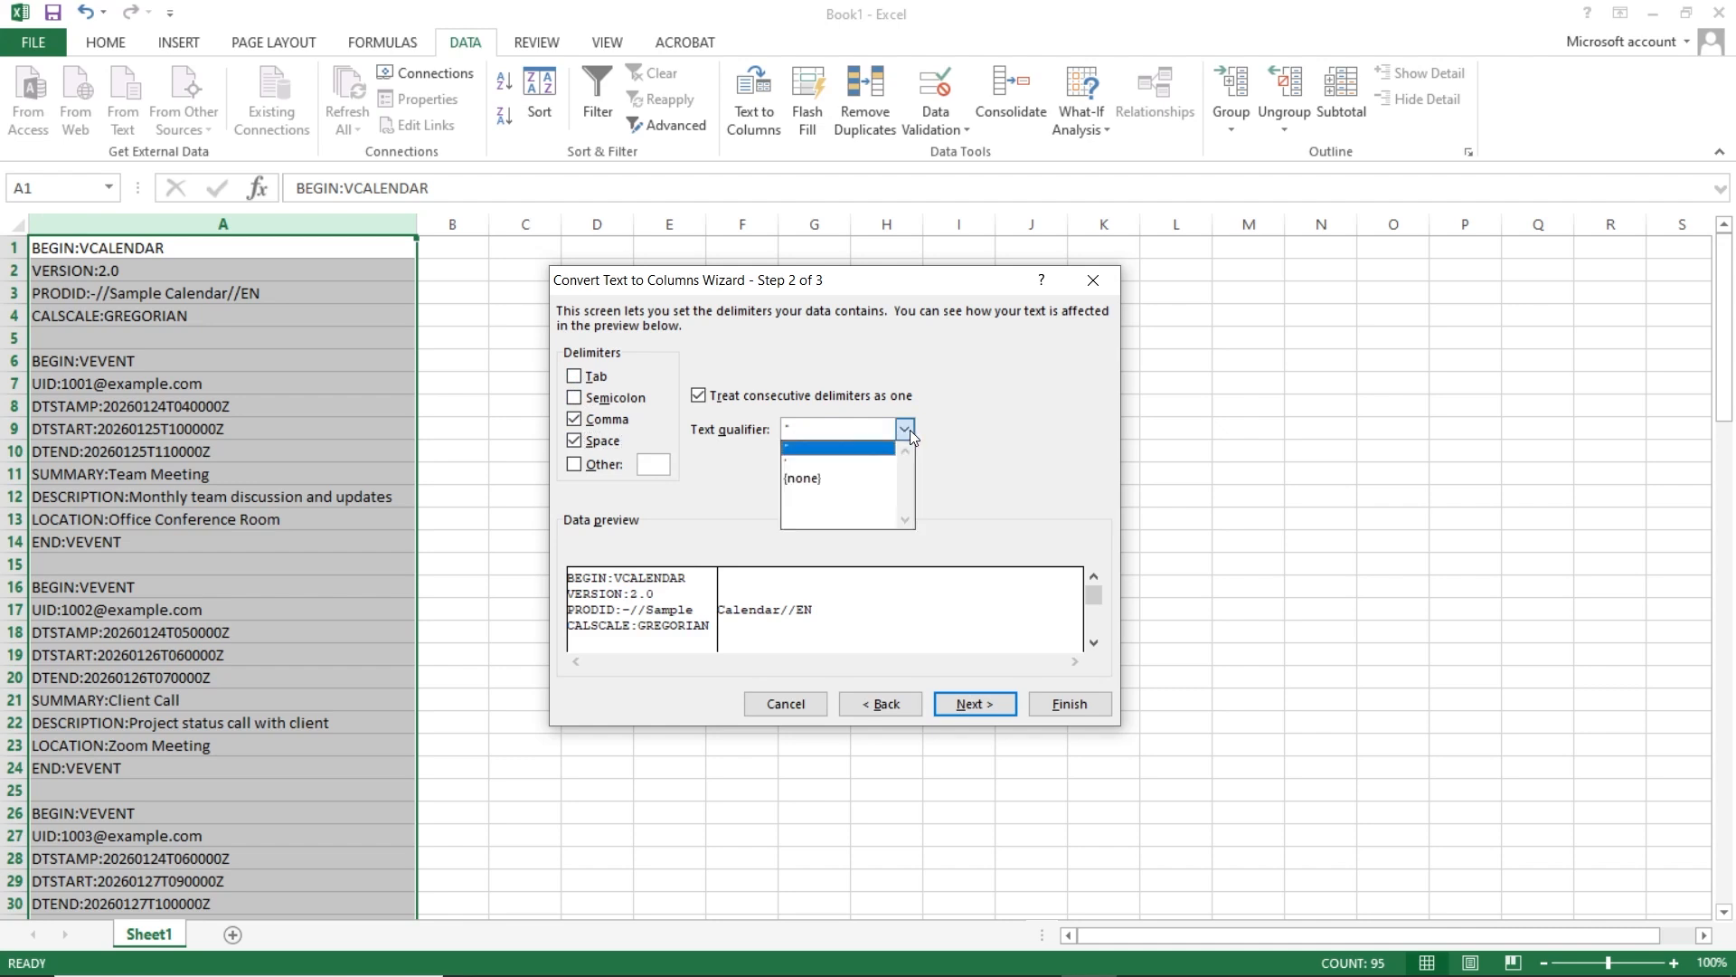
left_click(789, 460)
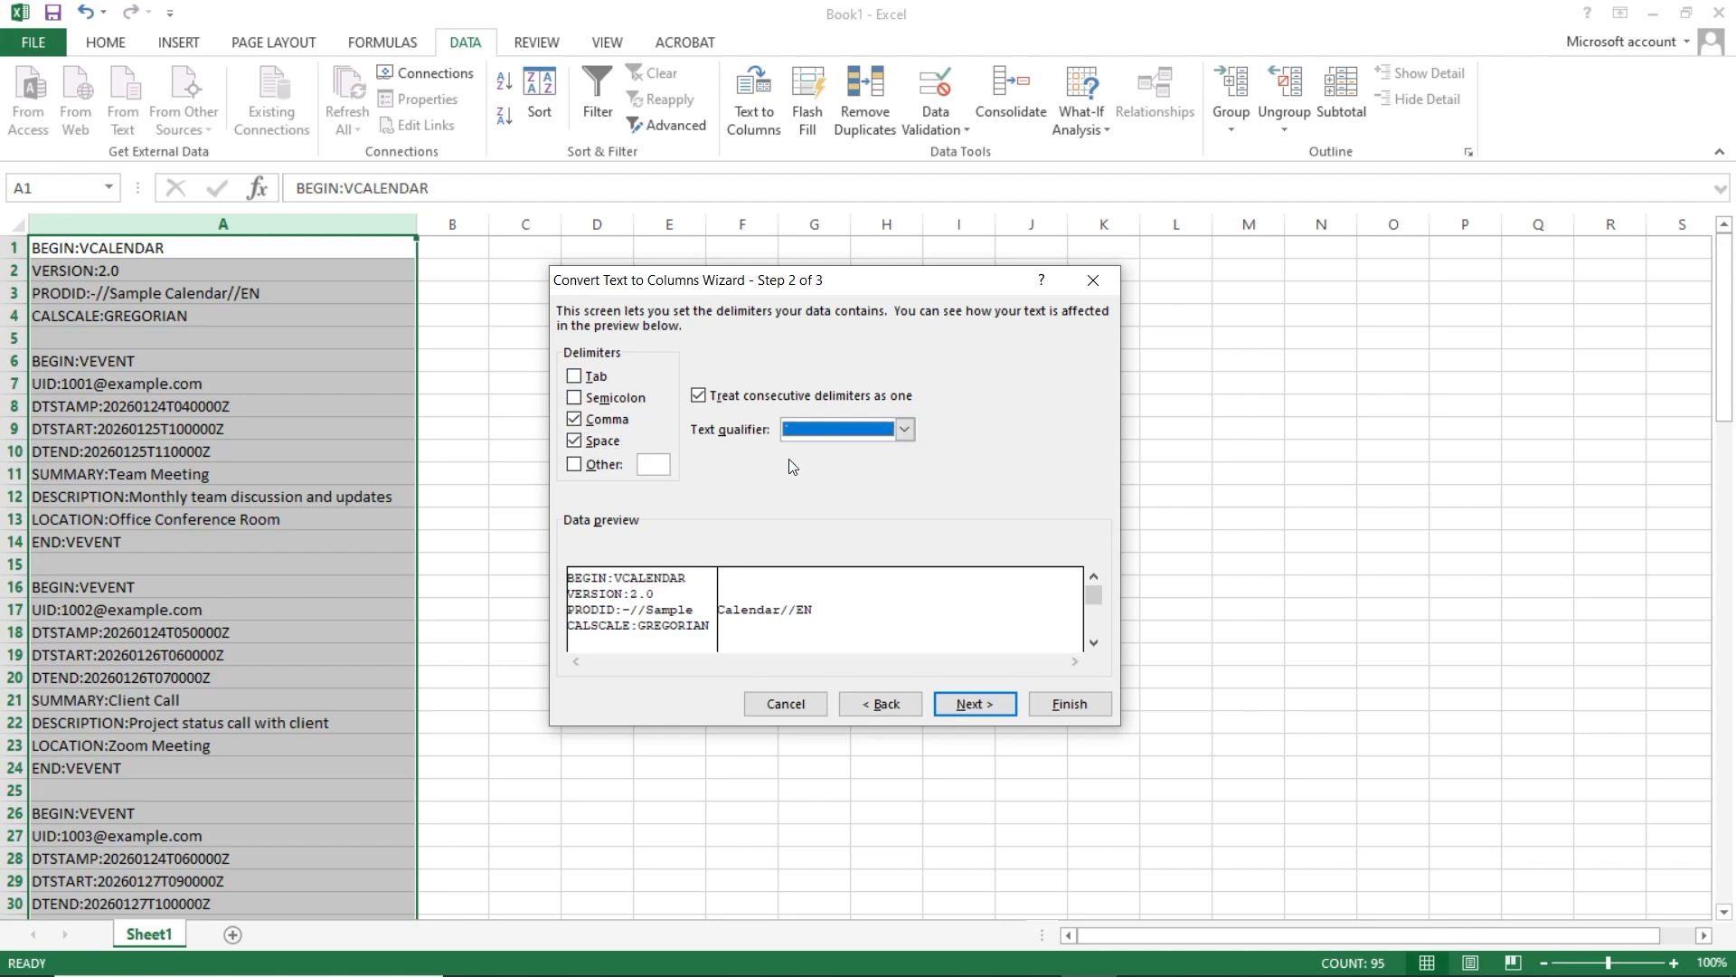
left_click(985, 702)
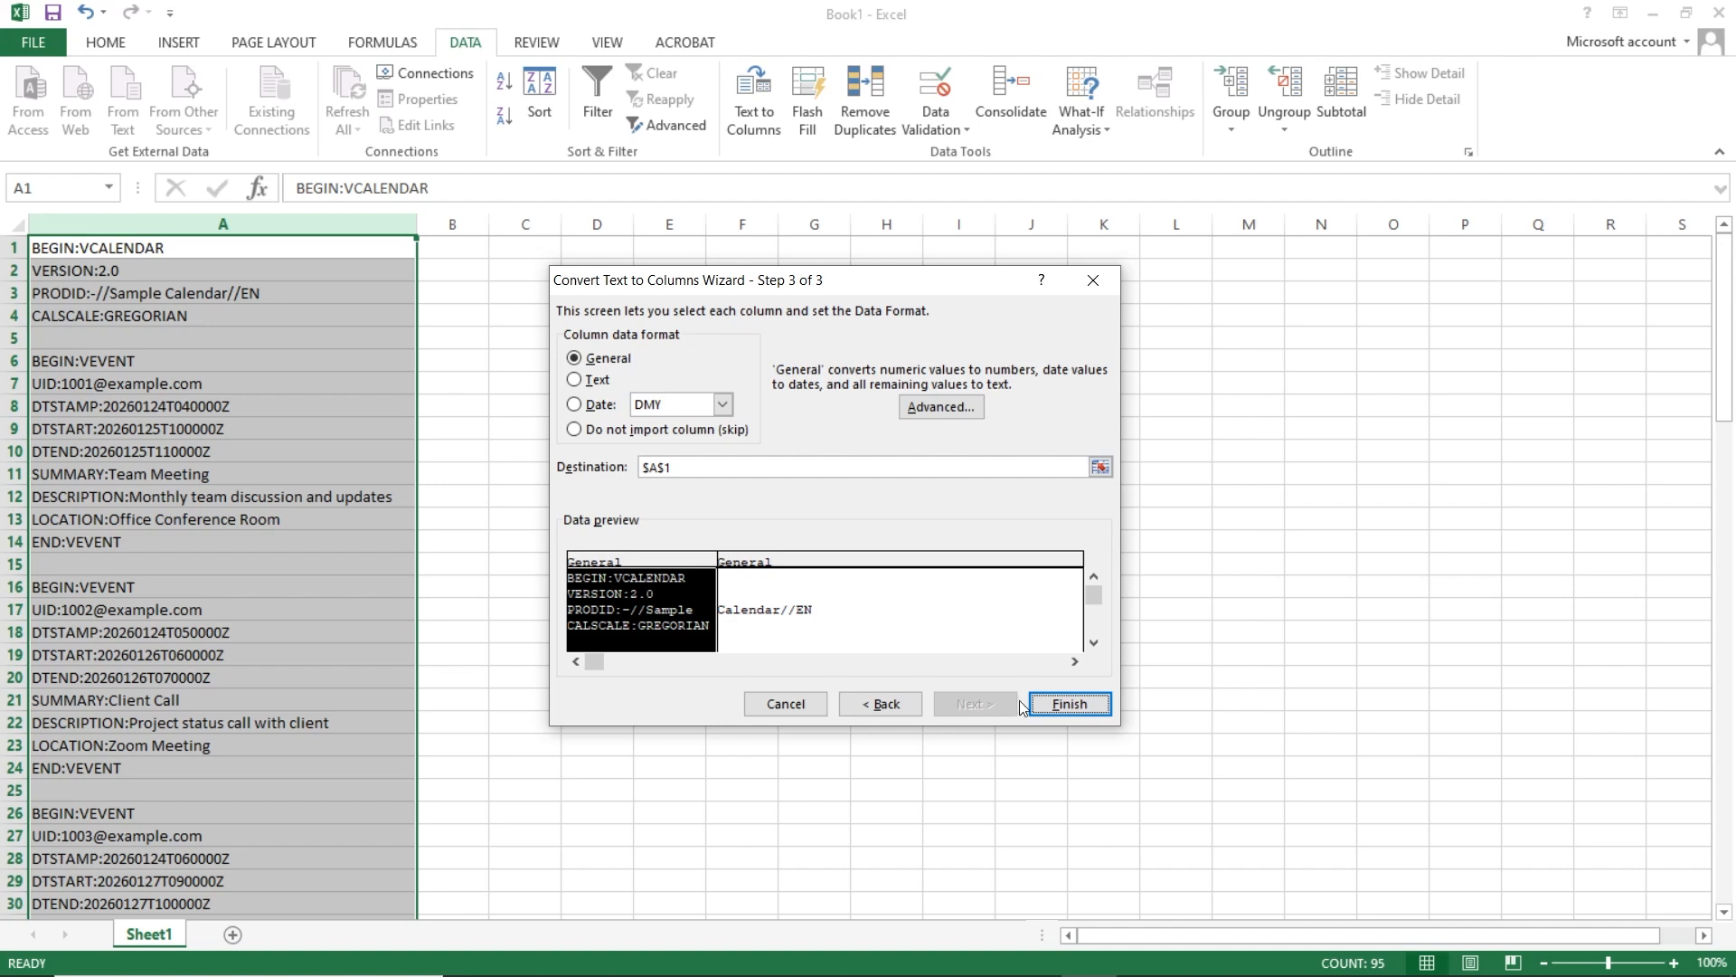
left_click(1060, 704)
left_click(1059, 704)
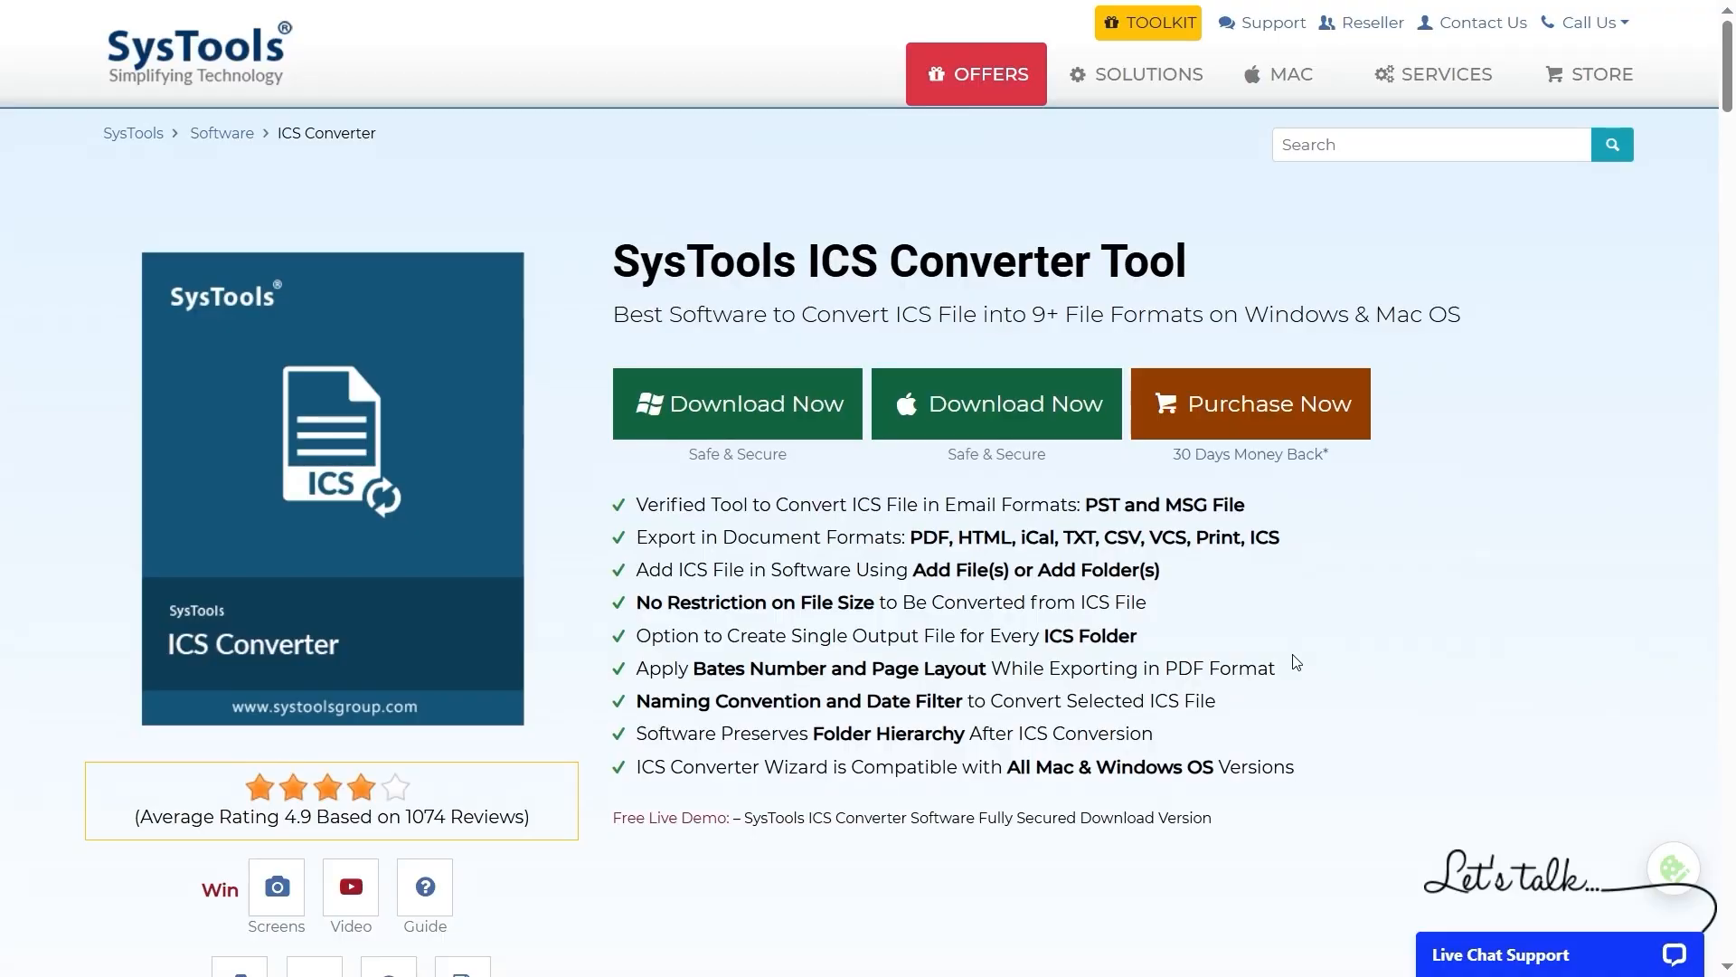
- Highlight the list of supported export formats on the ICS Converter Tool product page
left_click_drag(926, 556, 1491, 557)
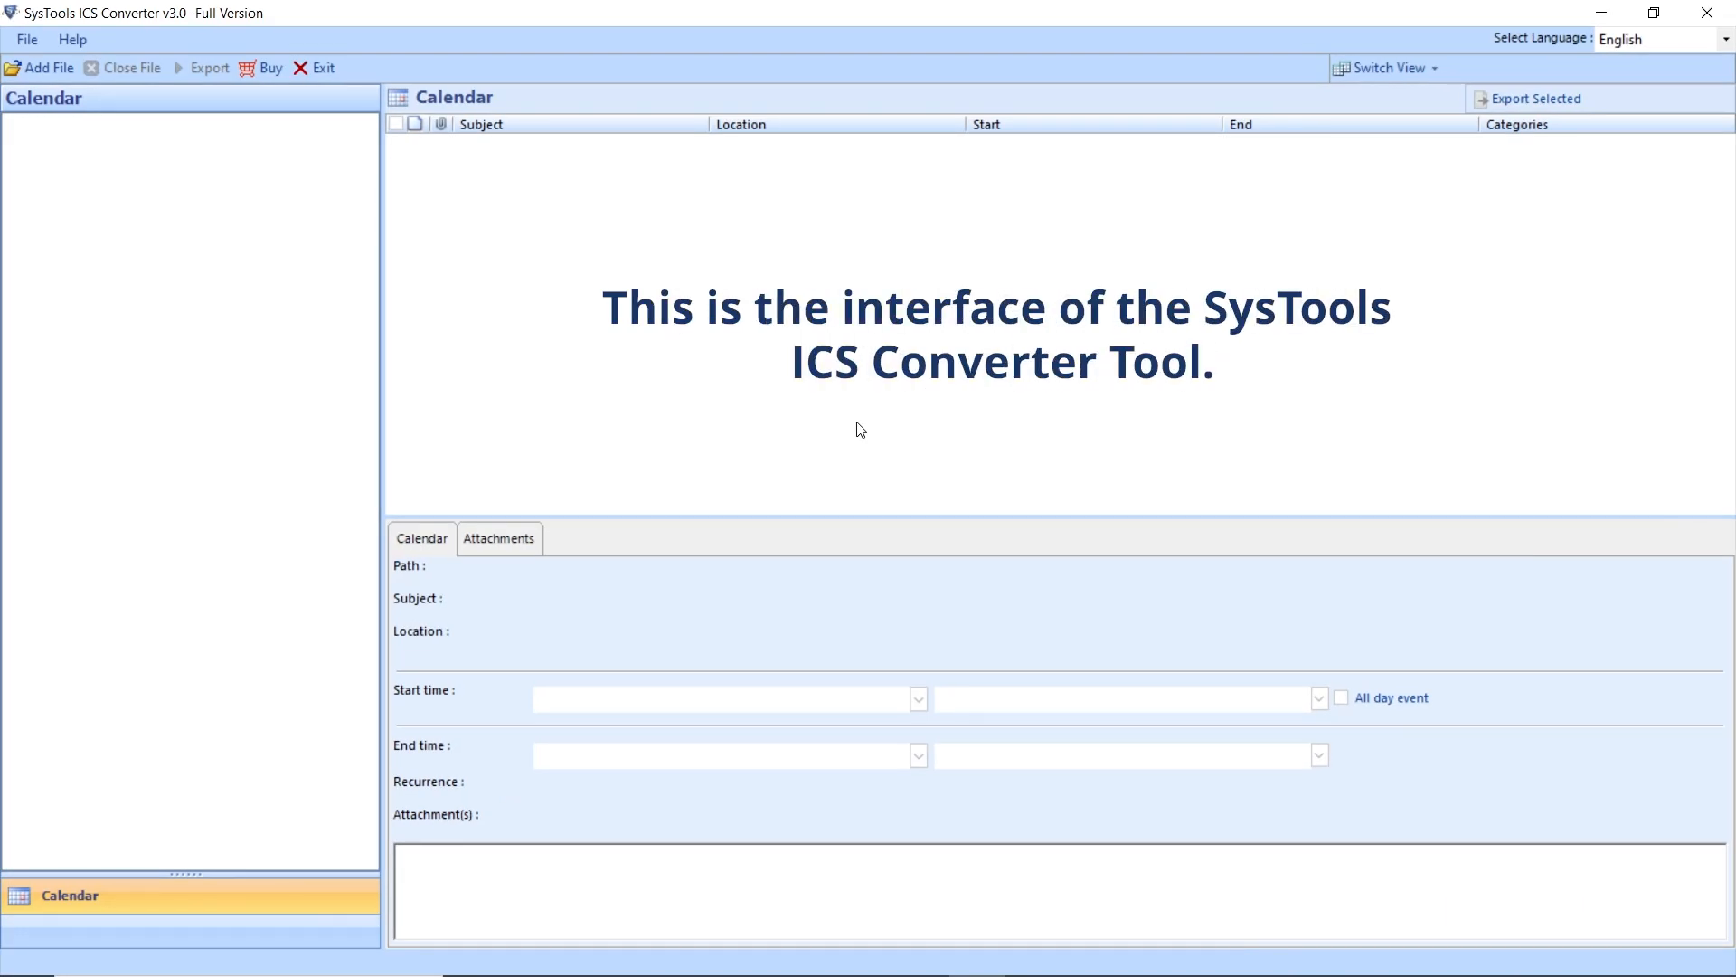
- Browse to E:\File\Calandar.ics and add it to SysTools ICS Converter for scanning
left_click(55, 74)
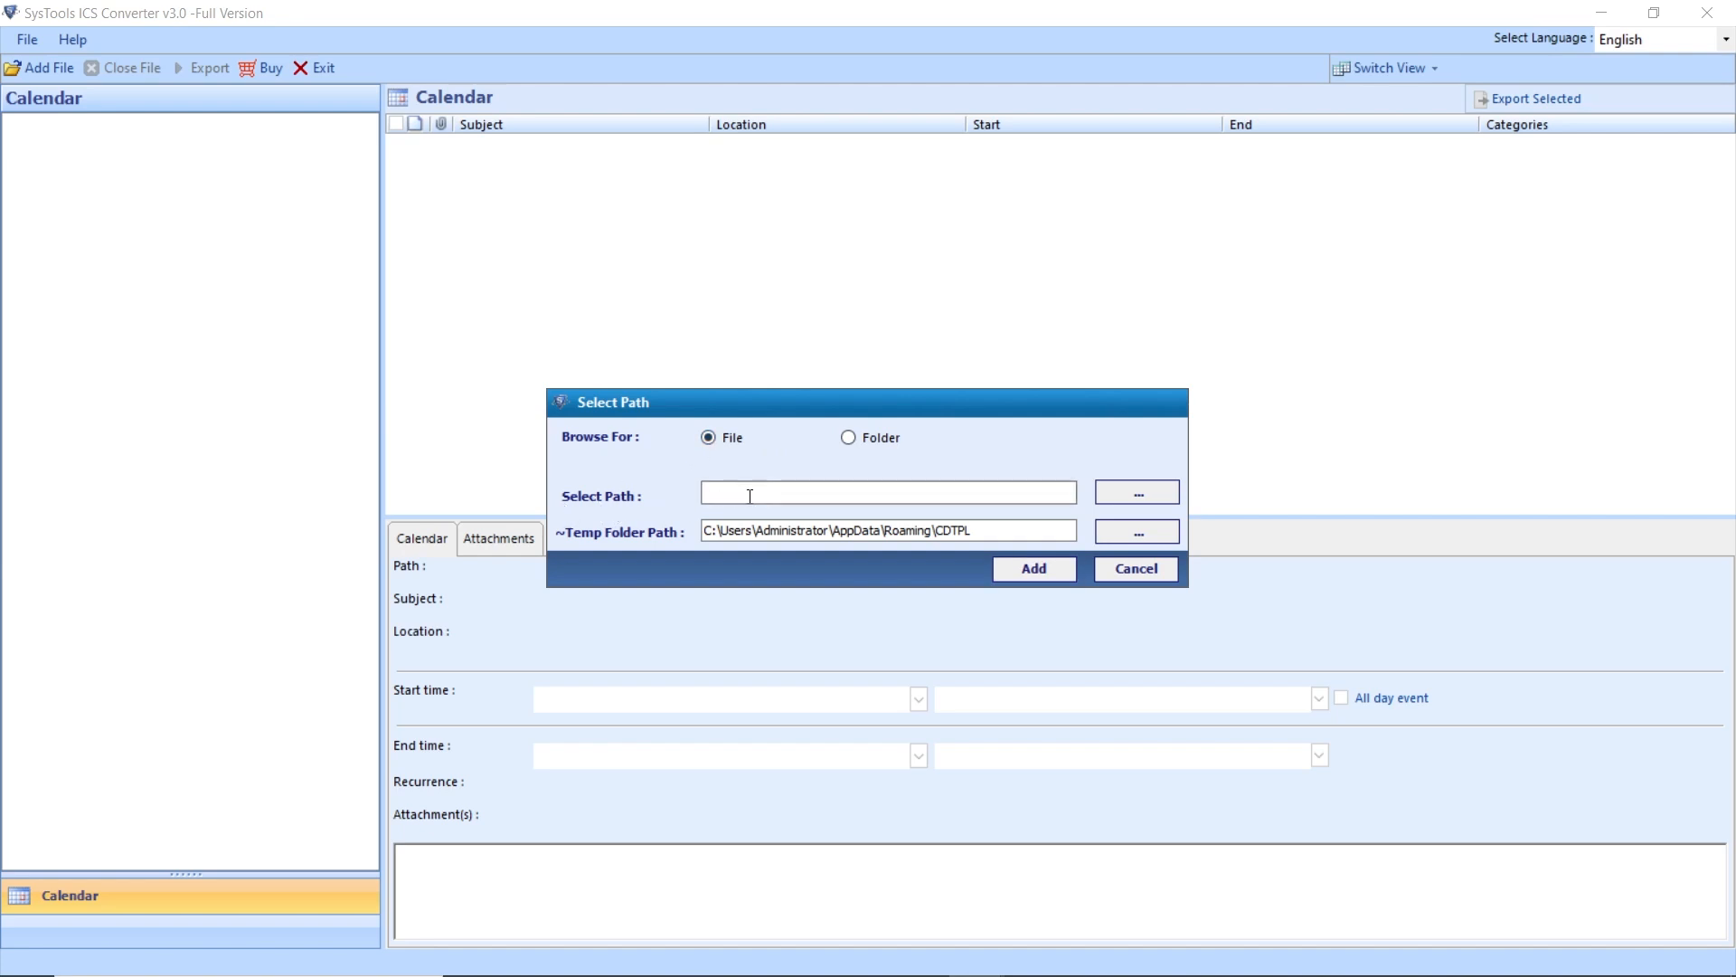
left_click(1164, 491)
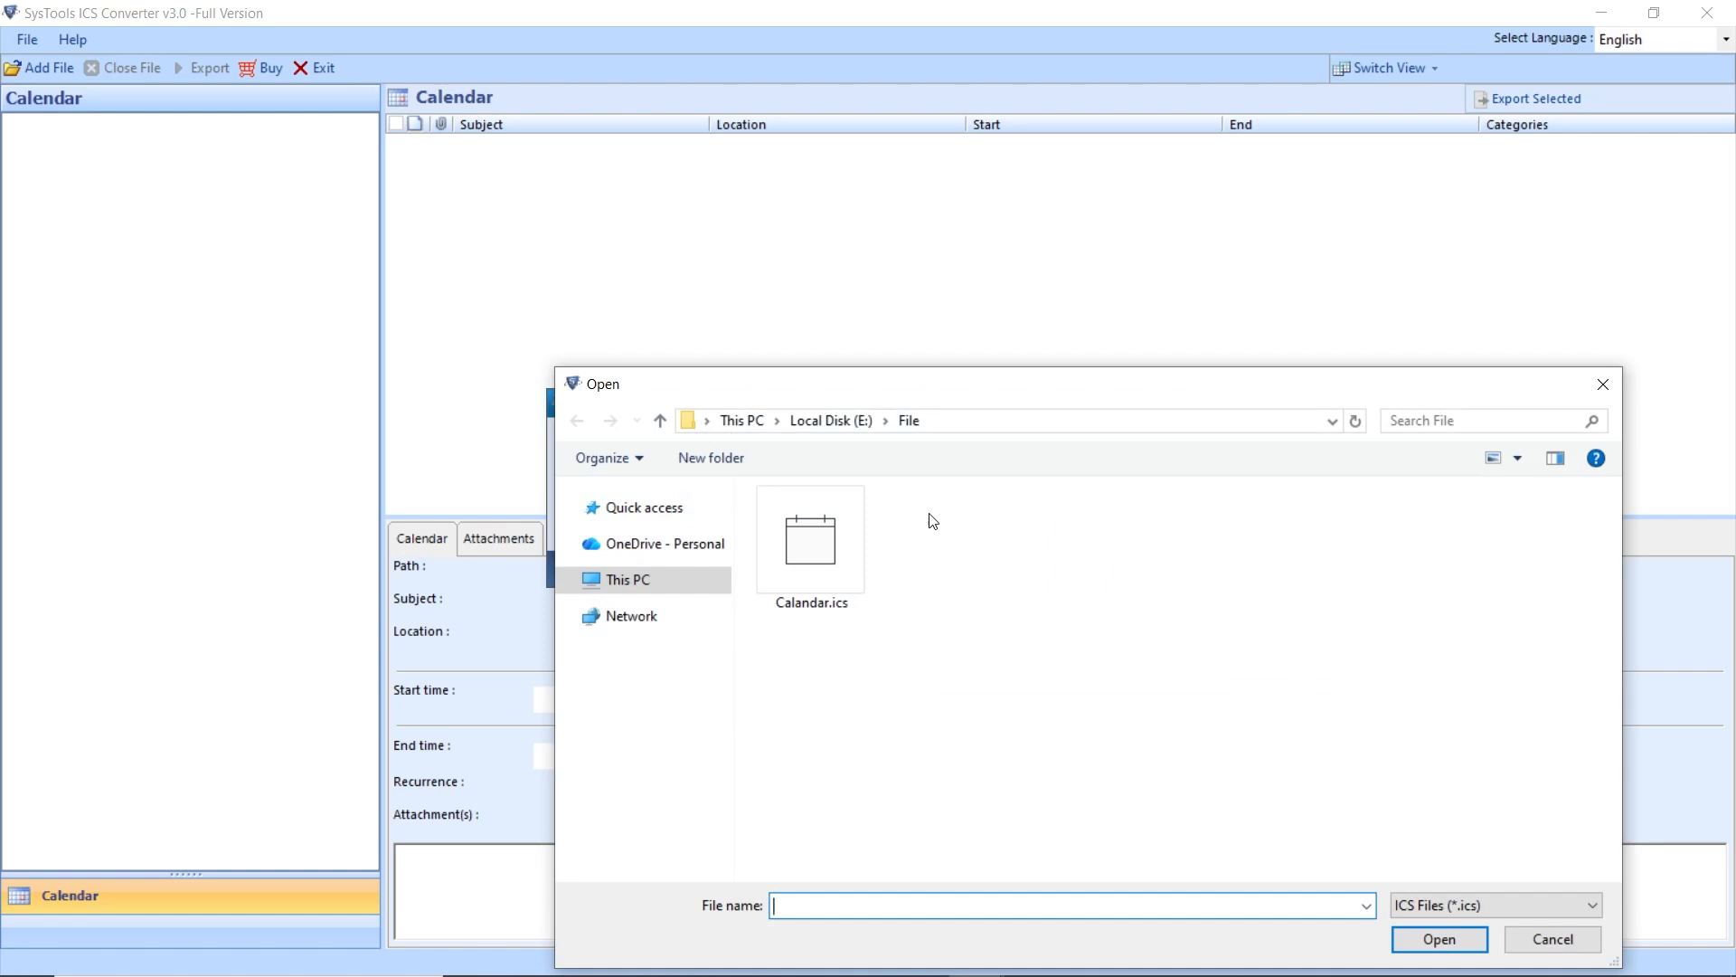
left_click(835, 530)
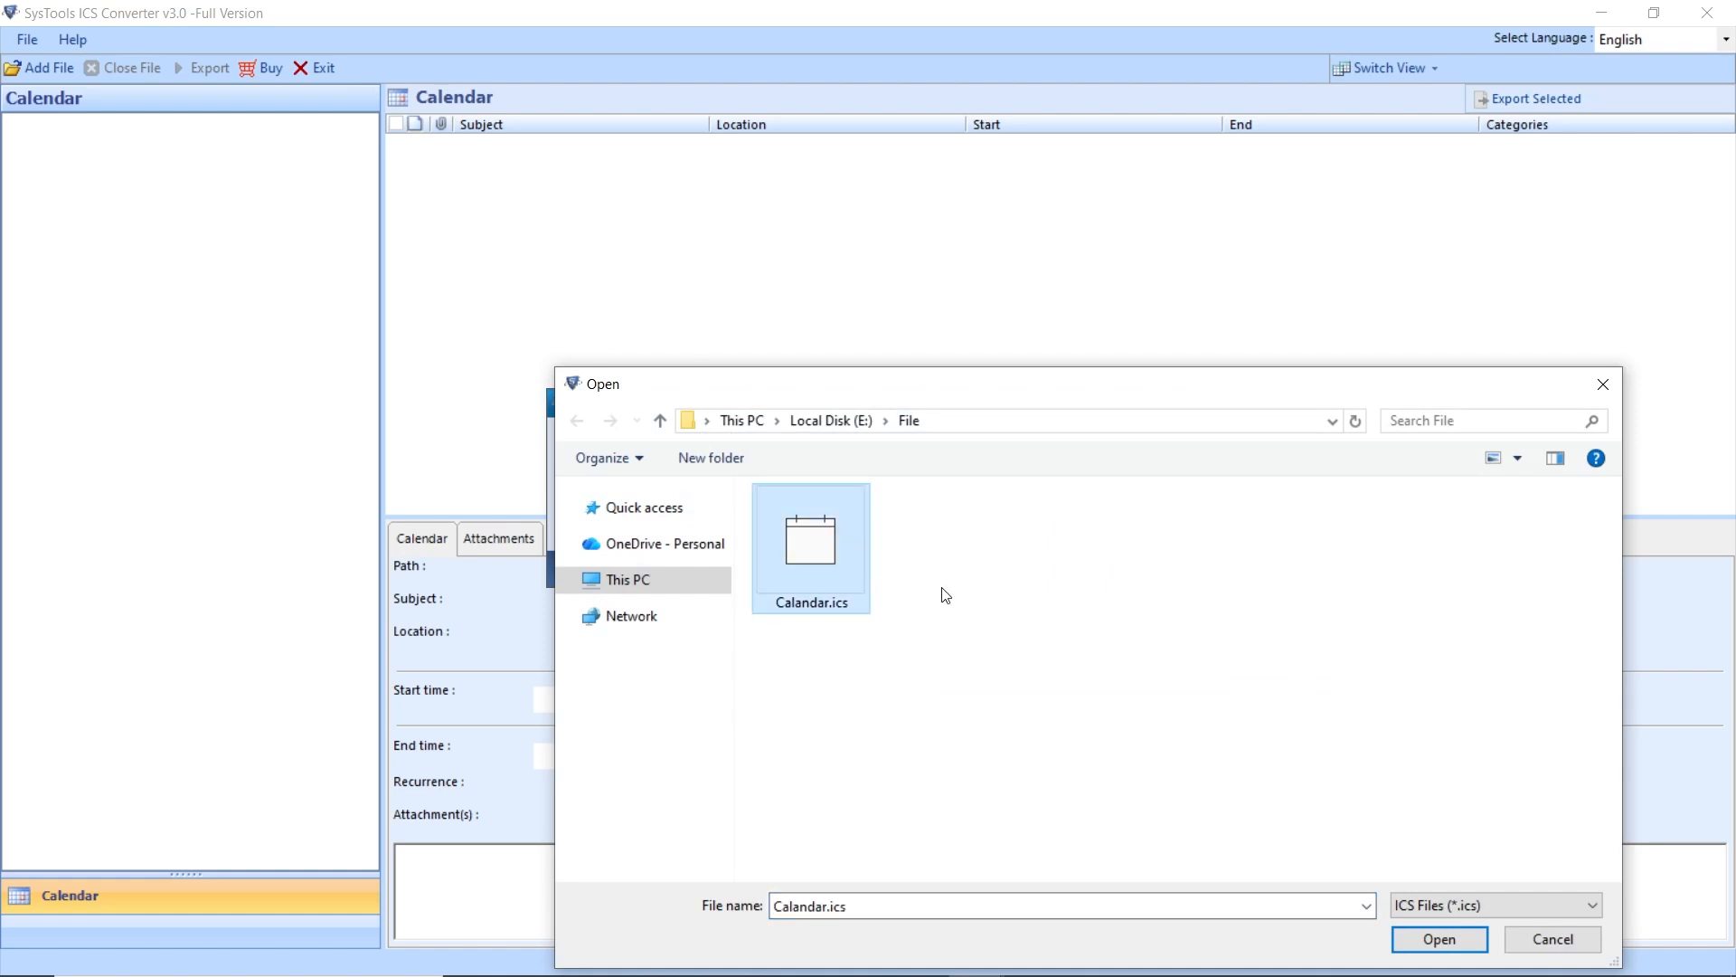
left_click(1447, 938)
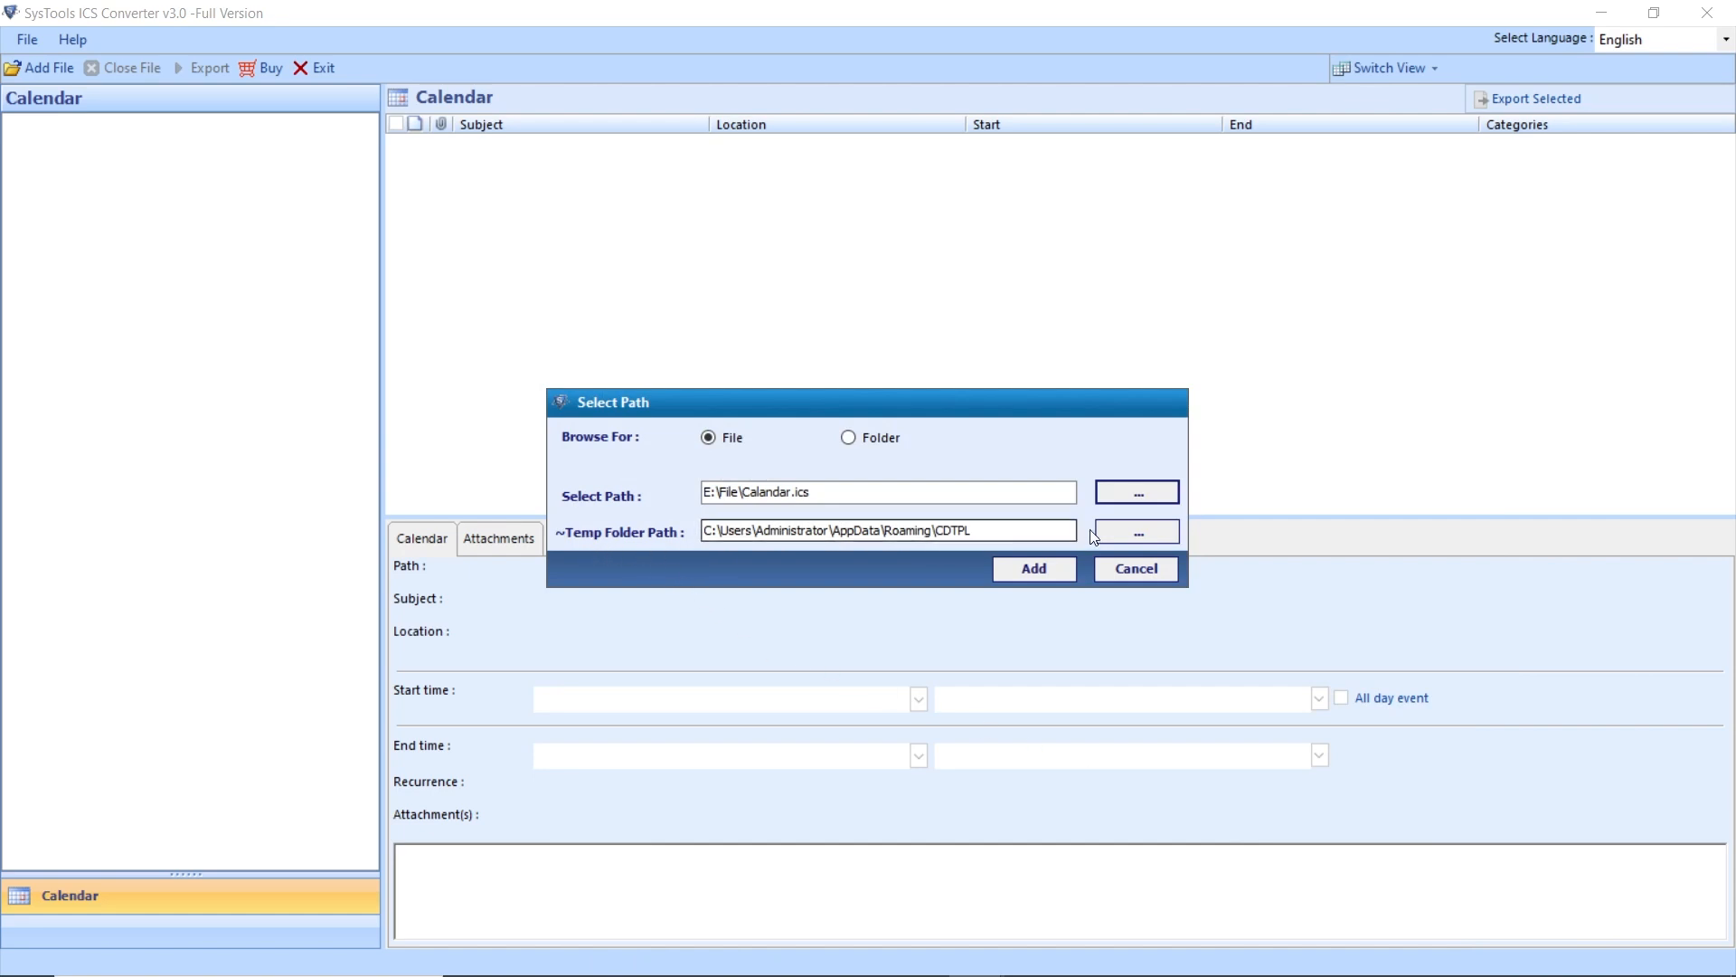
left_click(1031, 564)
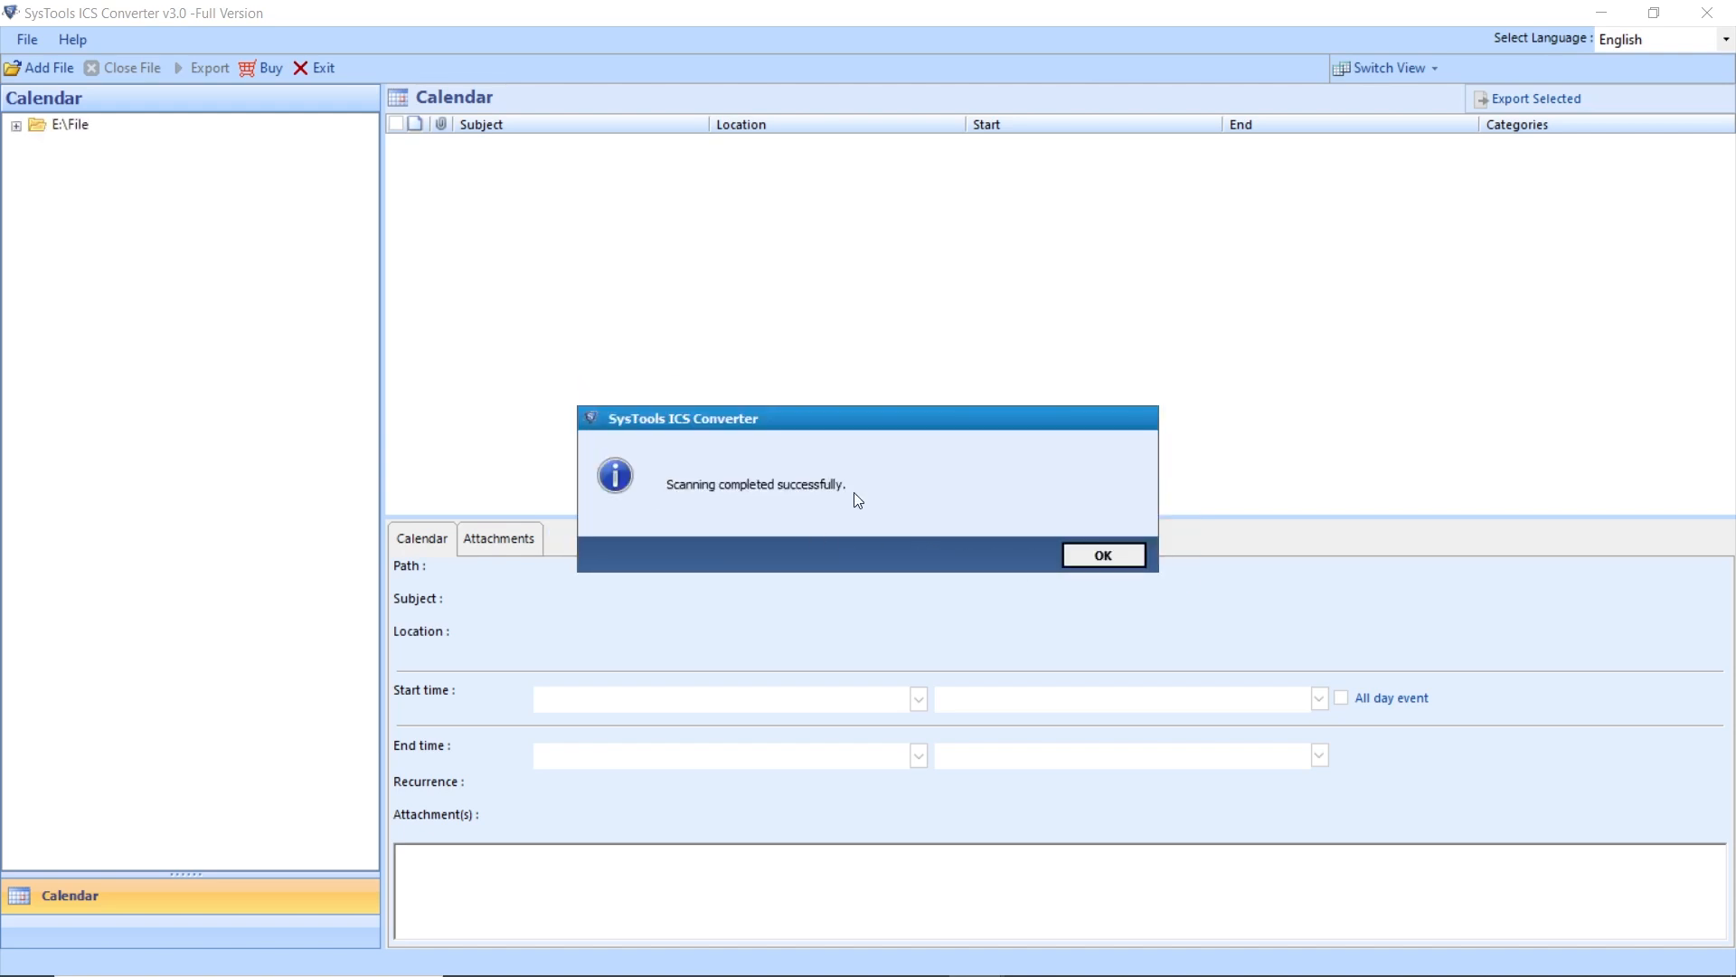
- Dismiss the scan message, show Calandar.ics's 10 events, and open the Export Option dialog
left_click(1108, 556)
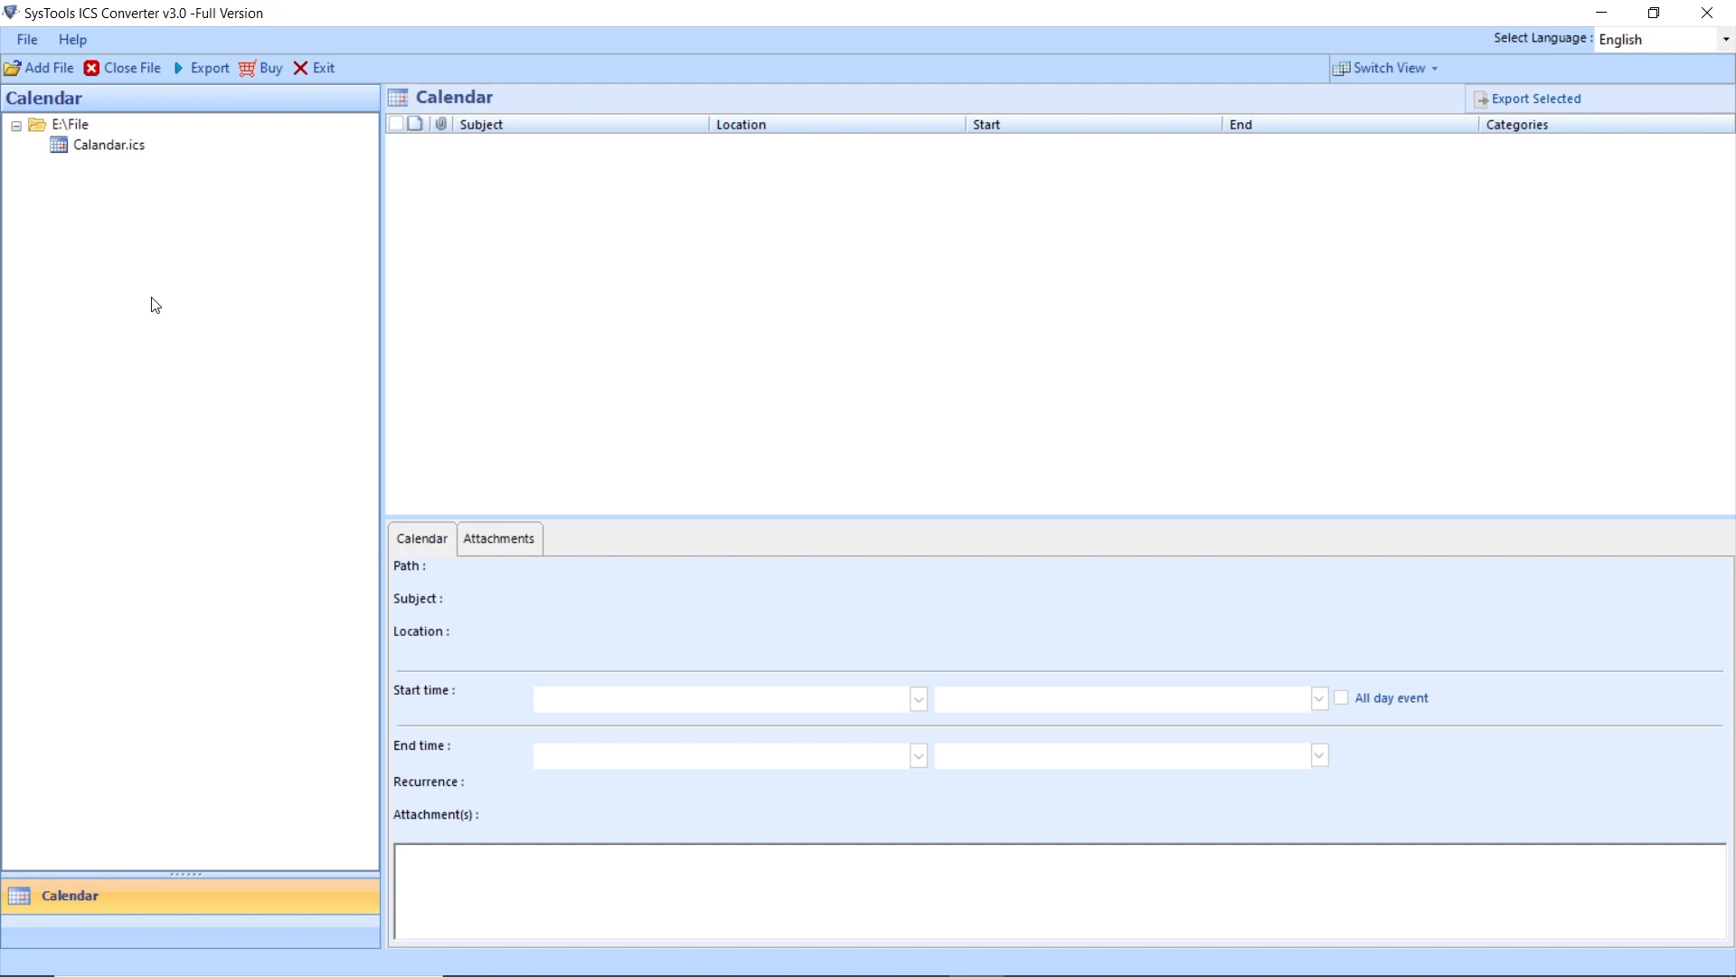
left_click(125, 152)
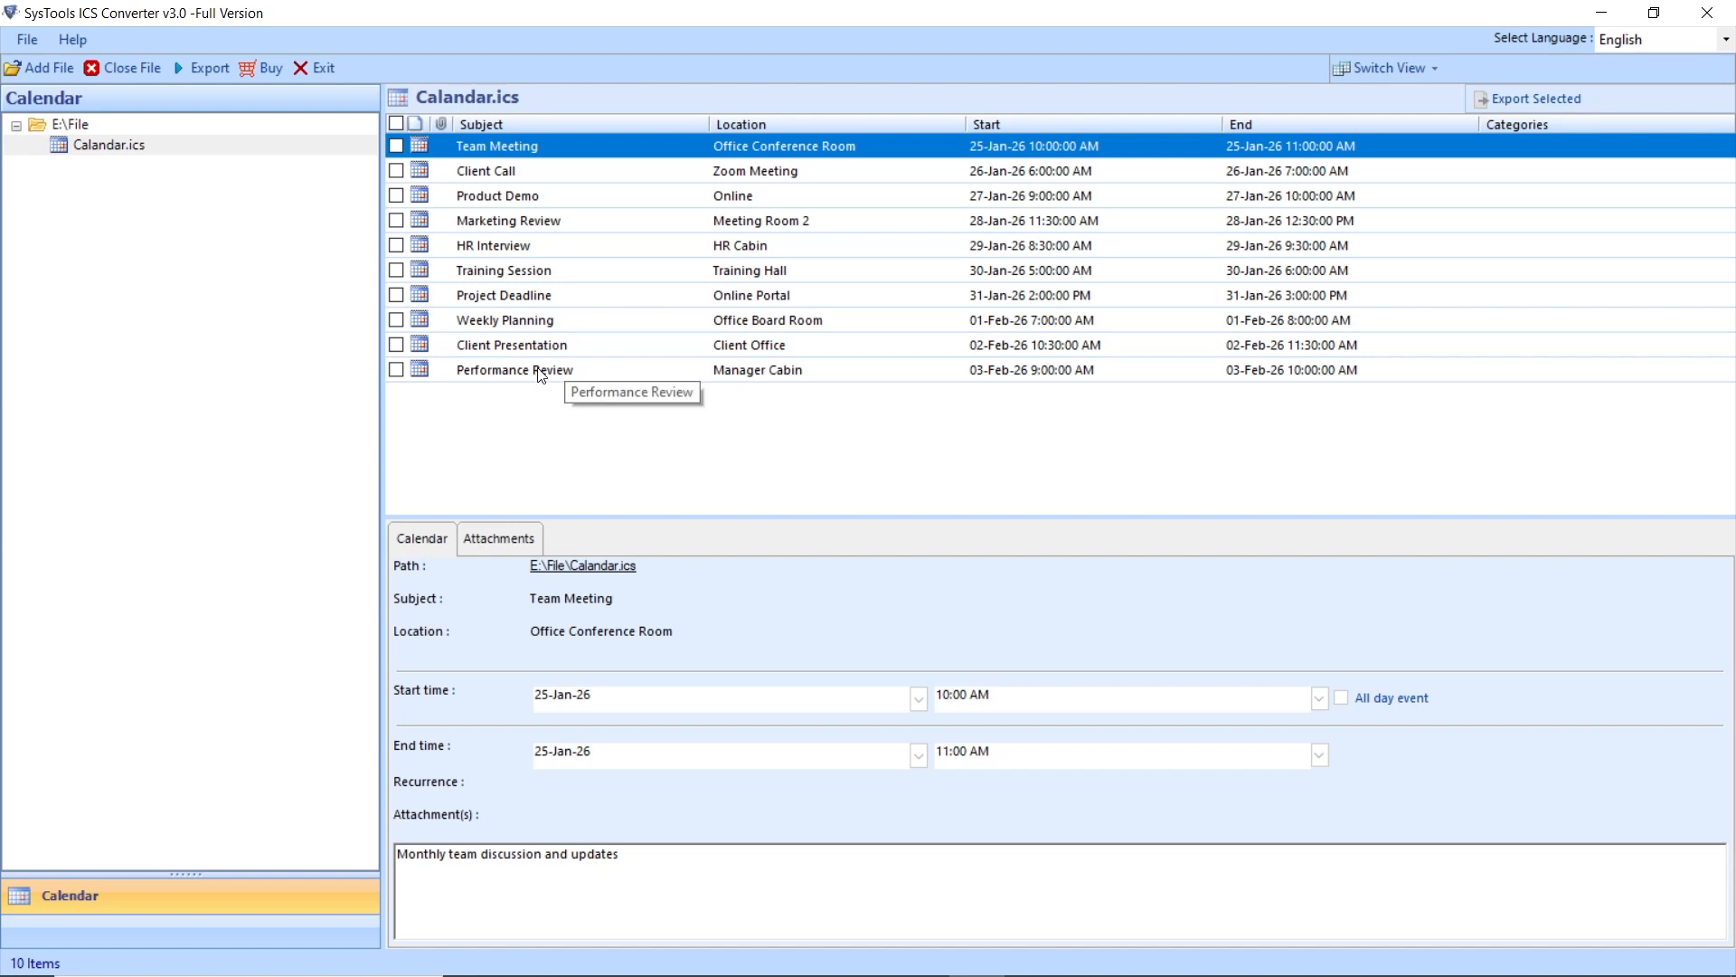
left_click(201, 68)
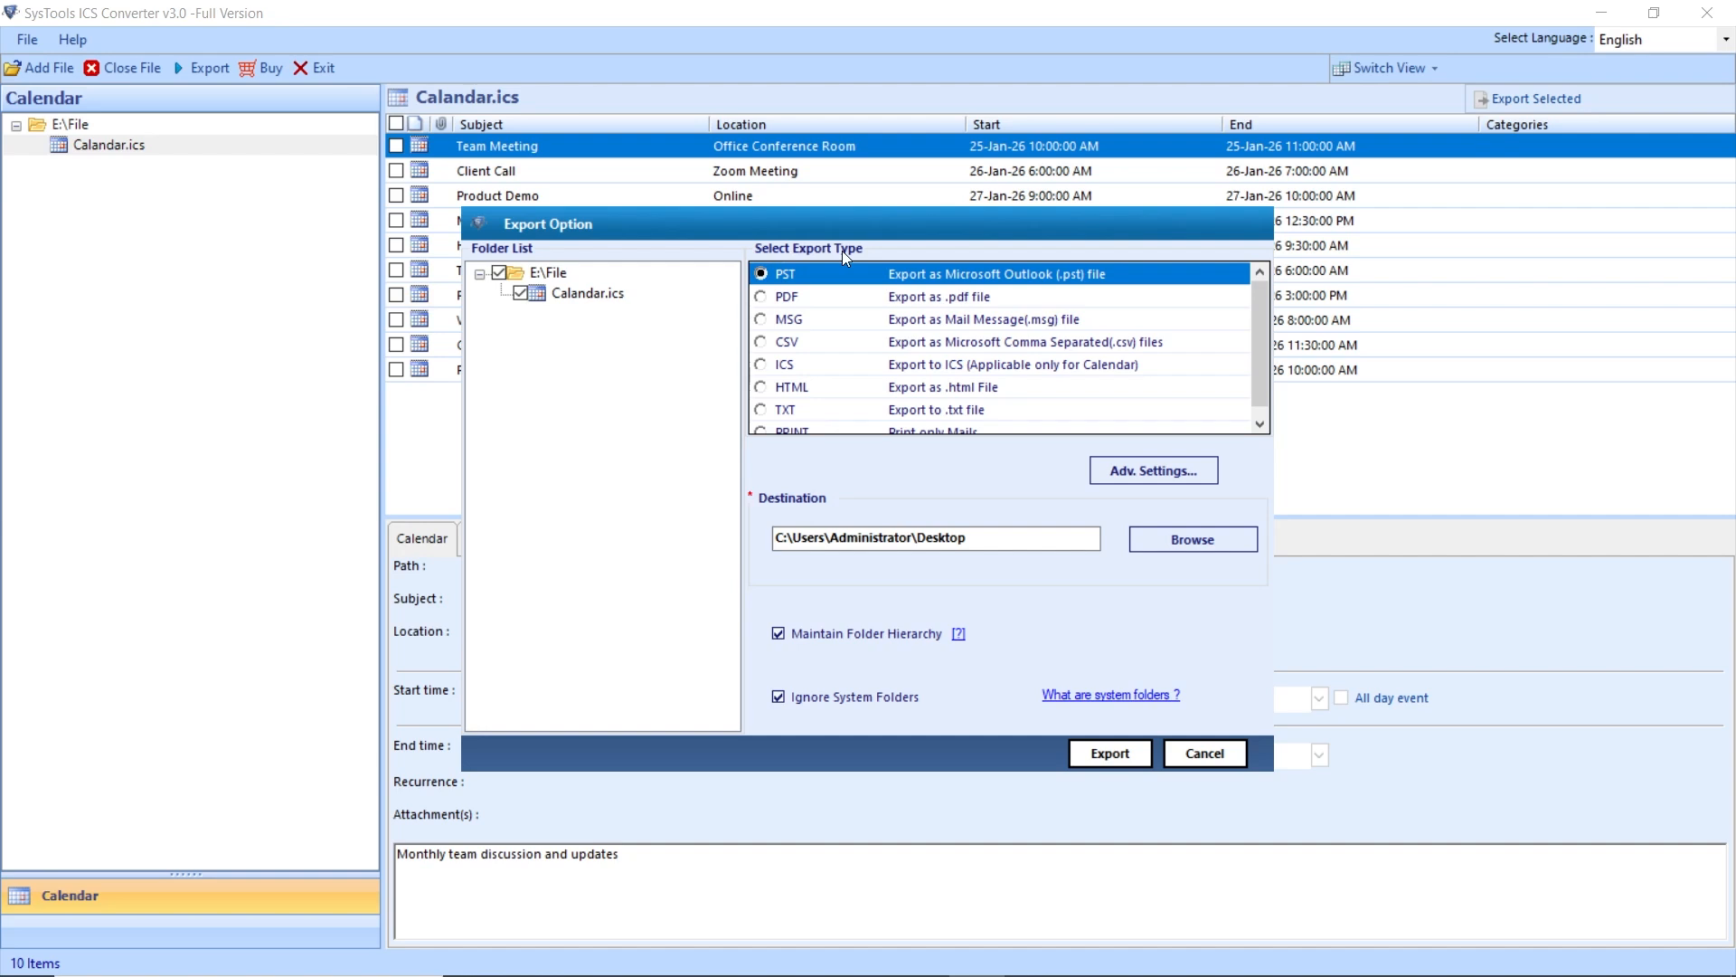
- Look through the export types: PDF, MSG, CSV, ICS, HTML, TXT and PRINT
left_click(761, 297)
left_click(760, 318)
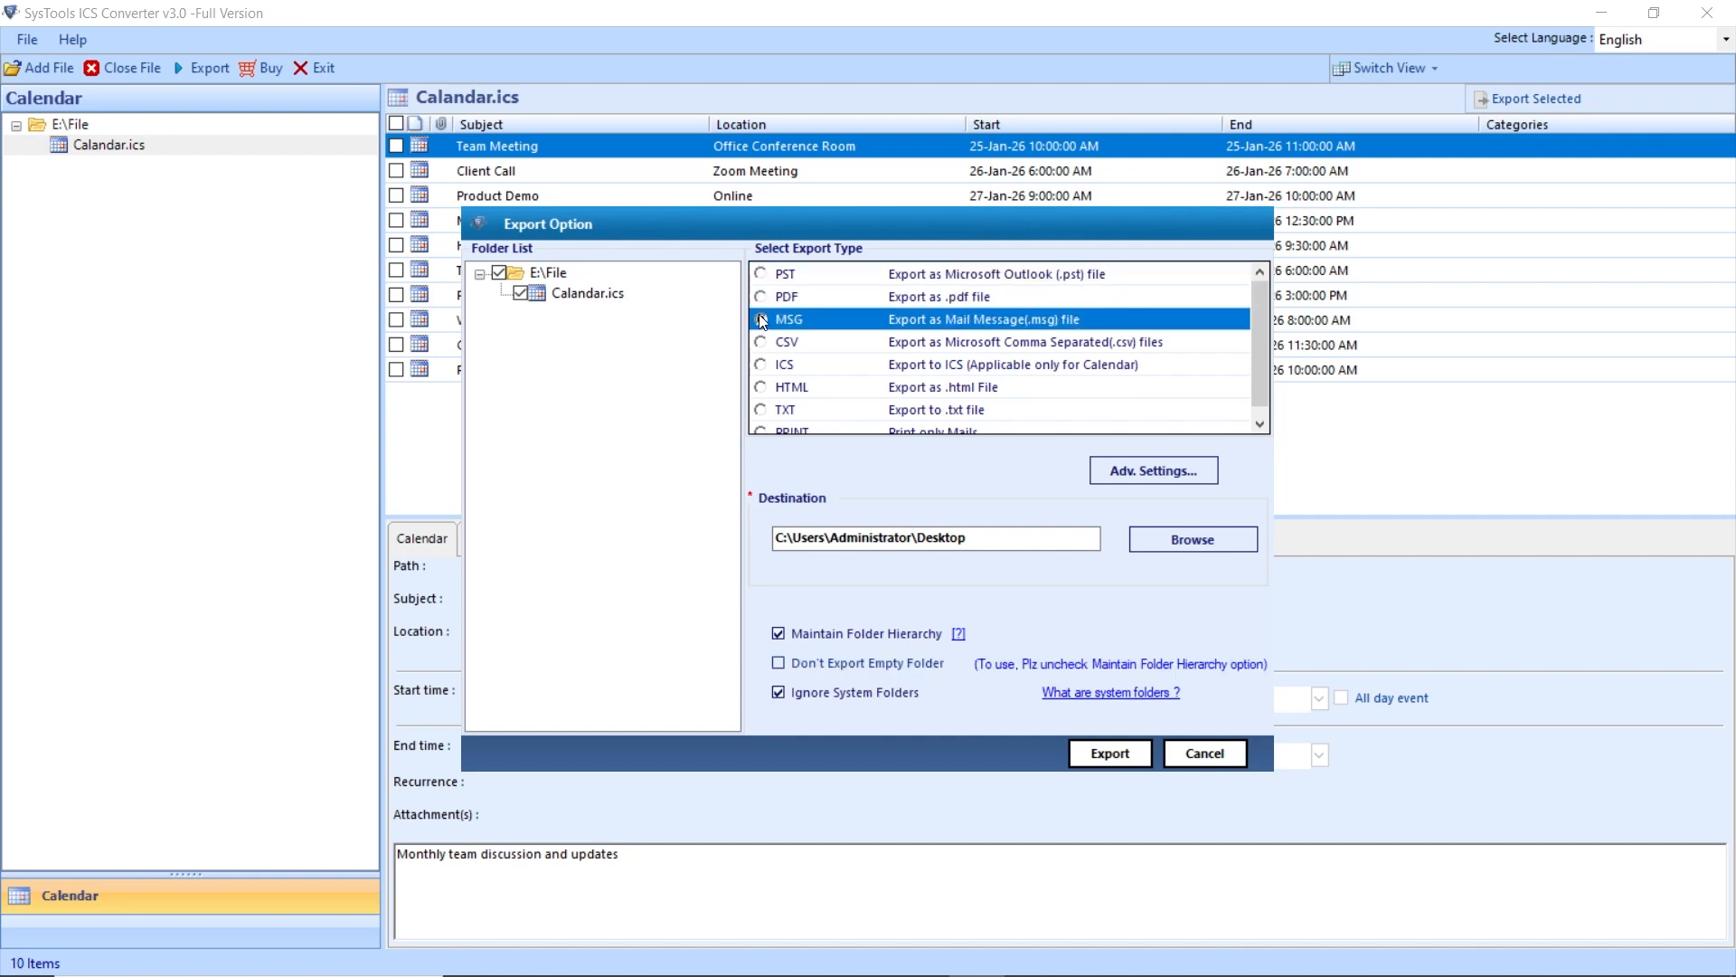
left_click(761, 342)
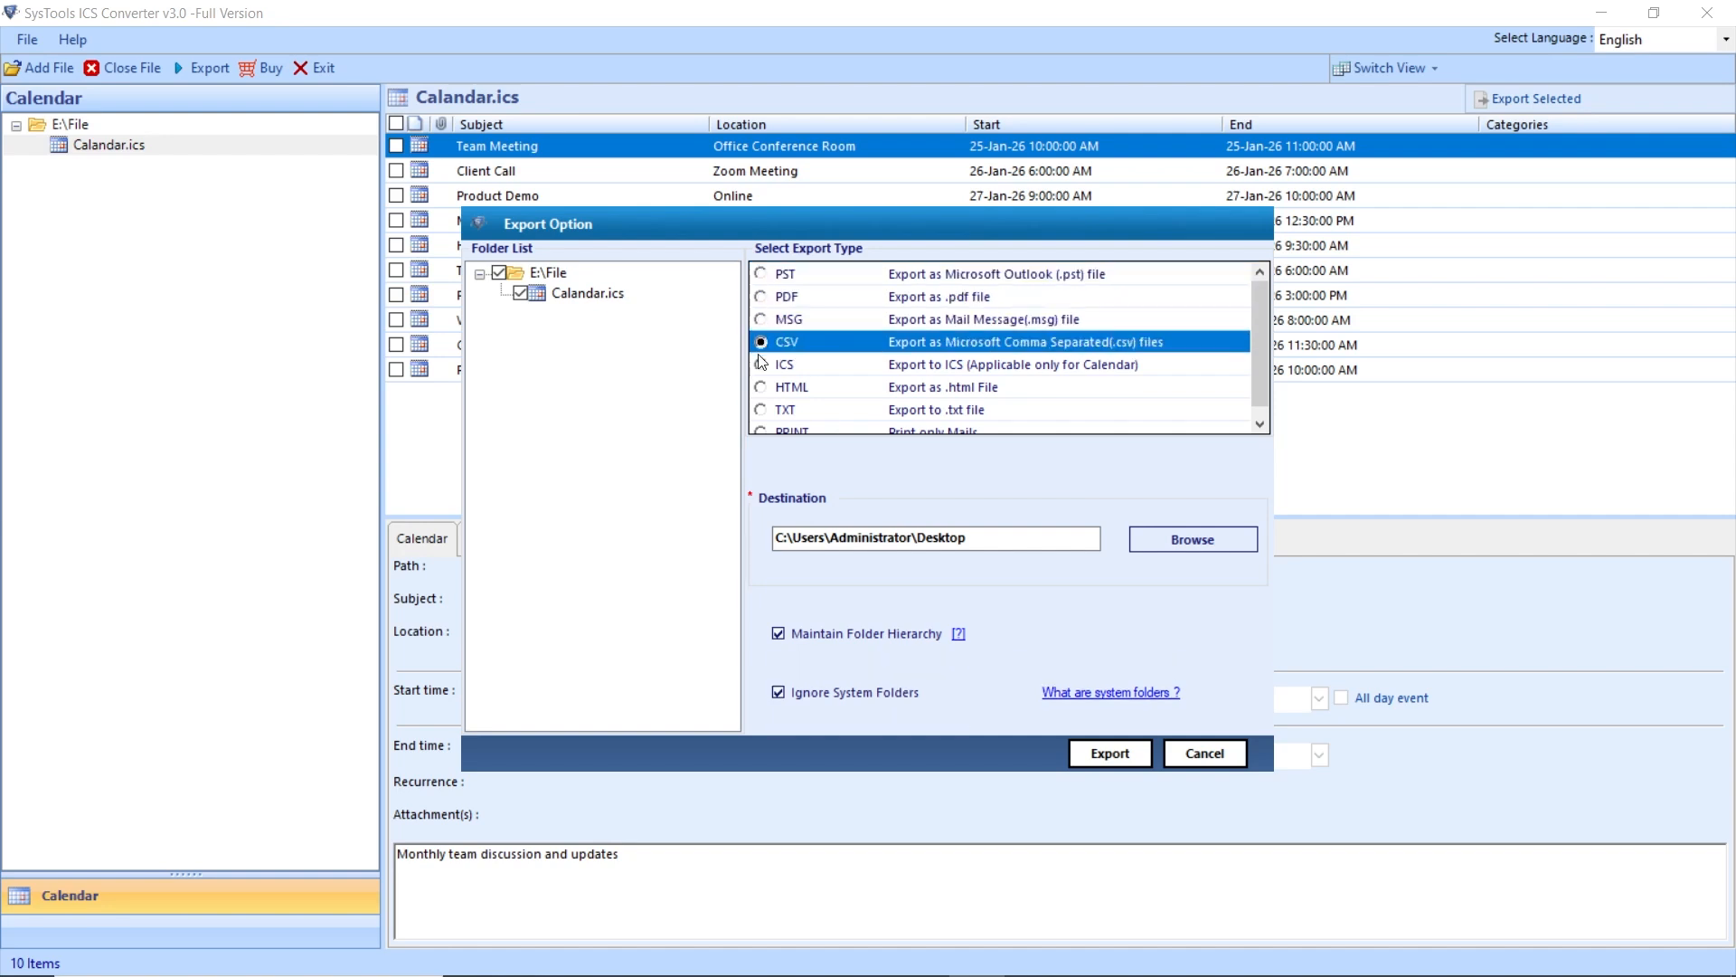
left_click(760, 364)
left_click(760, 387)
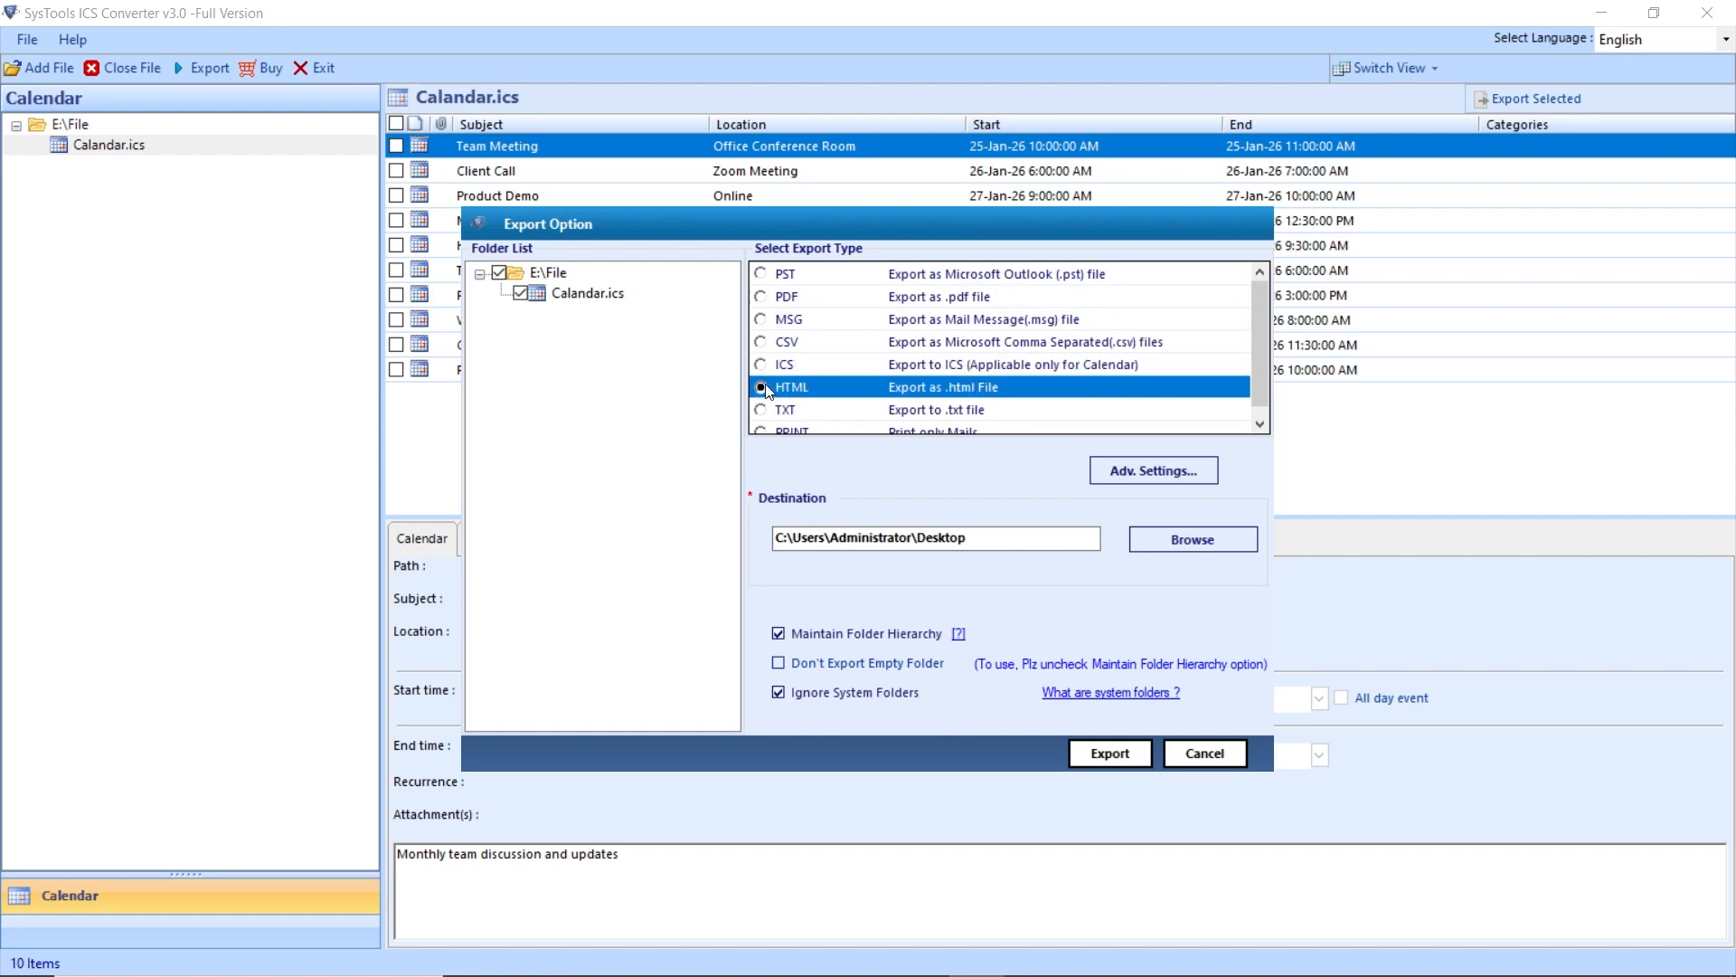
left_click(761, 409)
scroll(760, 413, "down", 1)
left_click(761, 410)
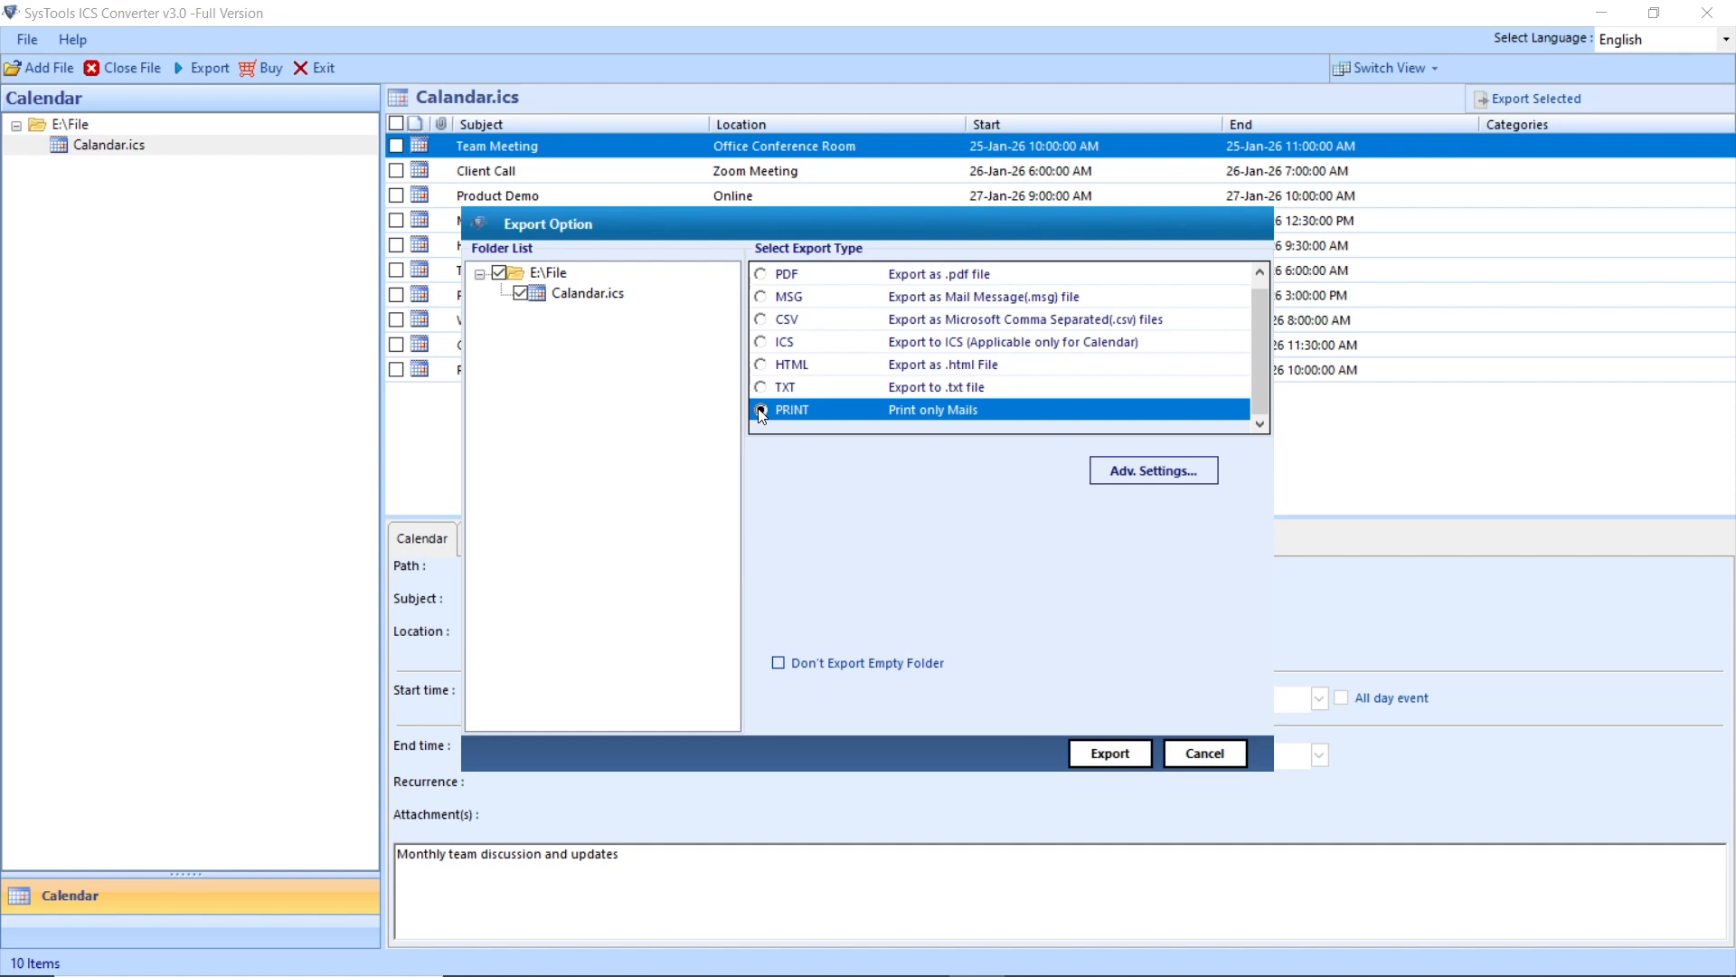
- Export the events as CSV to the Desktop destination and dismiss the success message
left_click(762, 321)
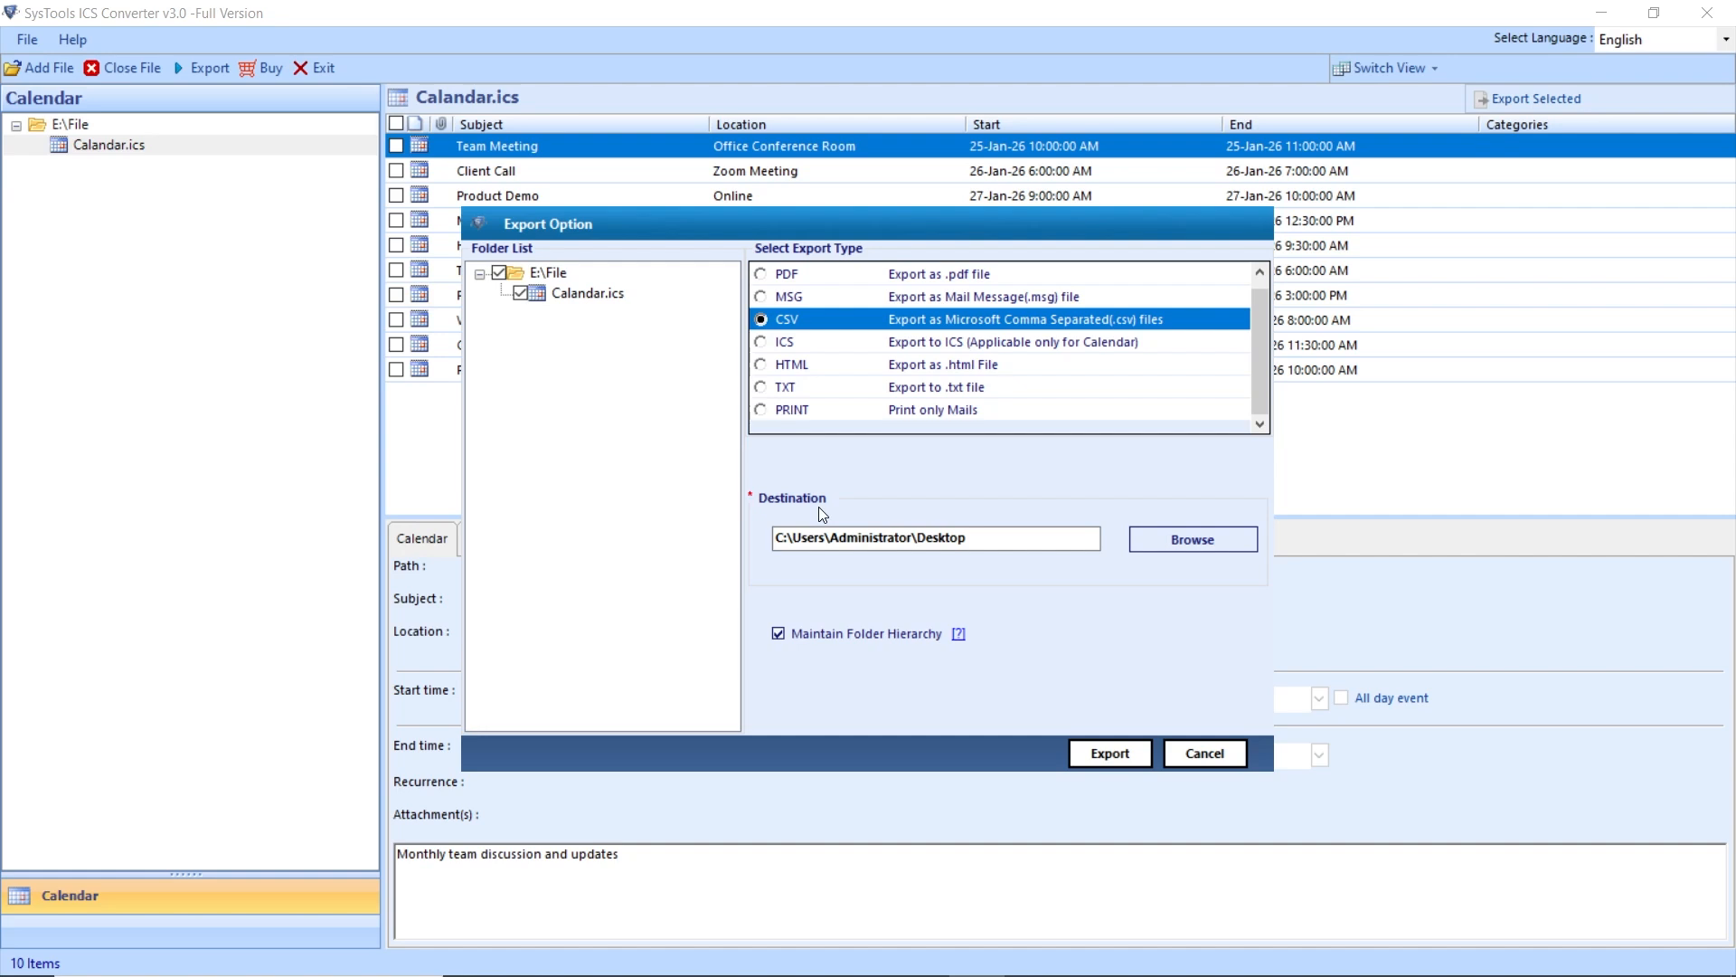
left_click_drag(976, 538, 921, 540)
left_click(990, 539)
left_click(1126, 753)
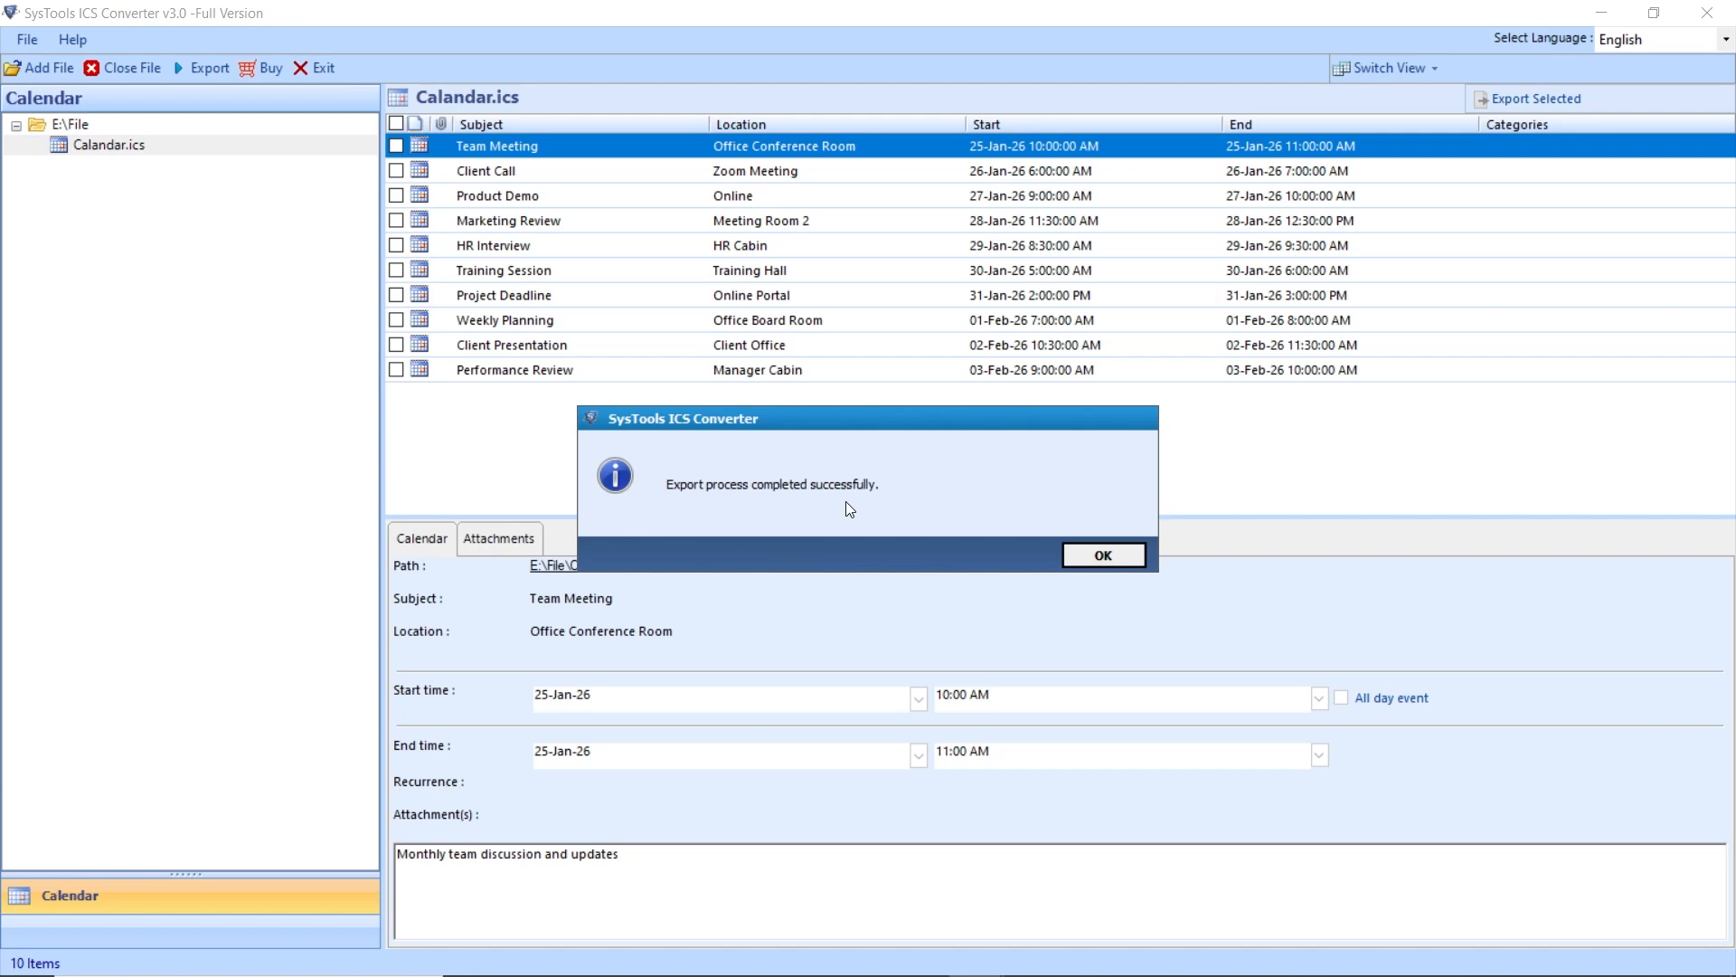
left_click(1103, 556)
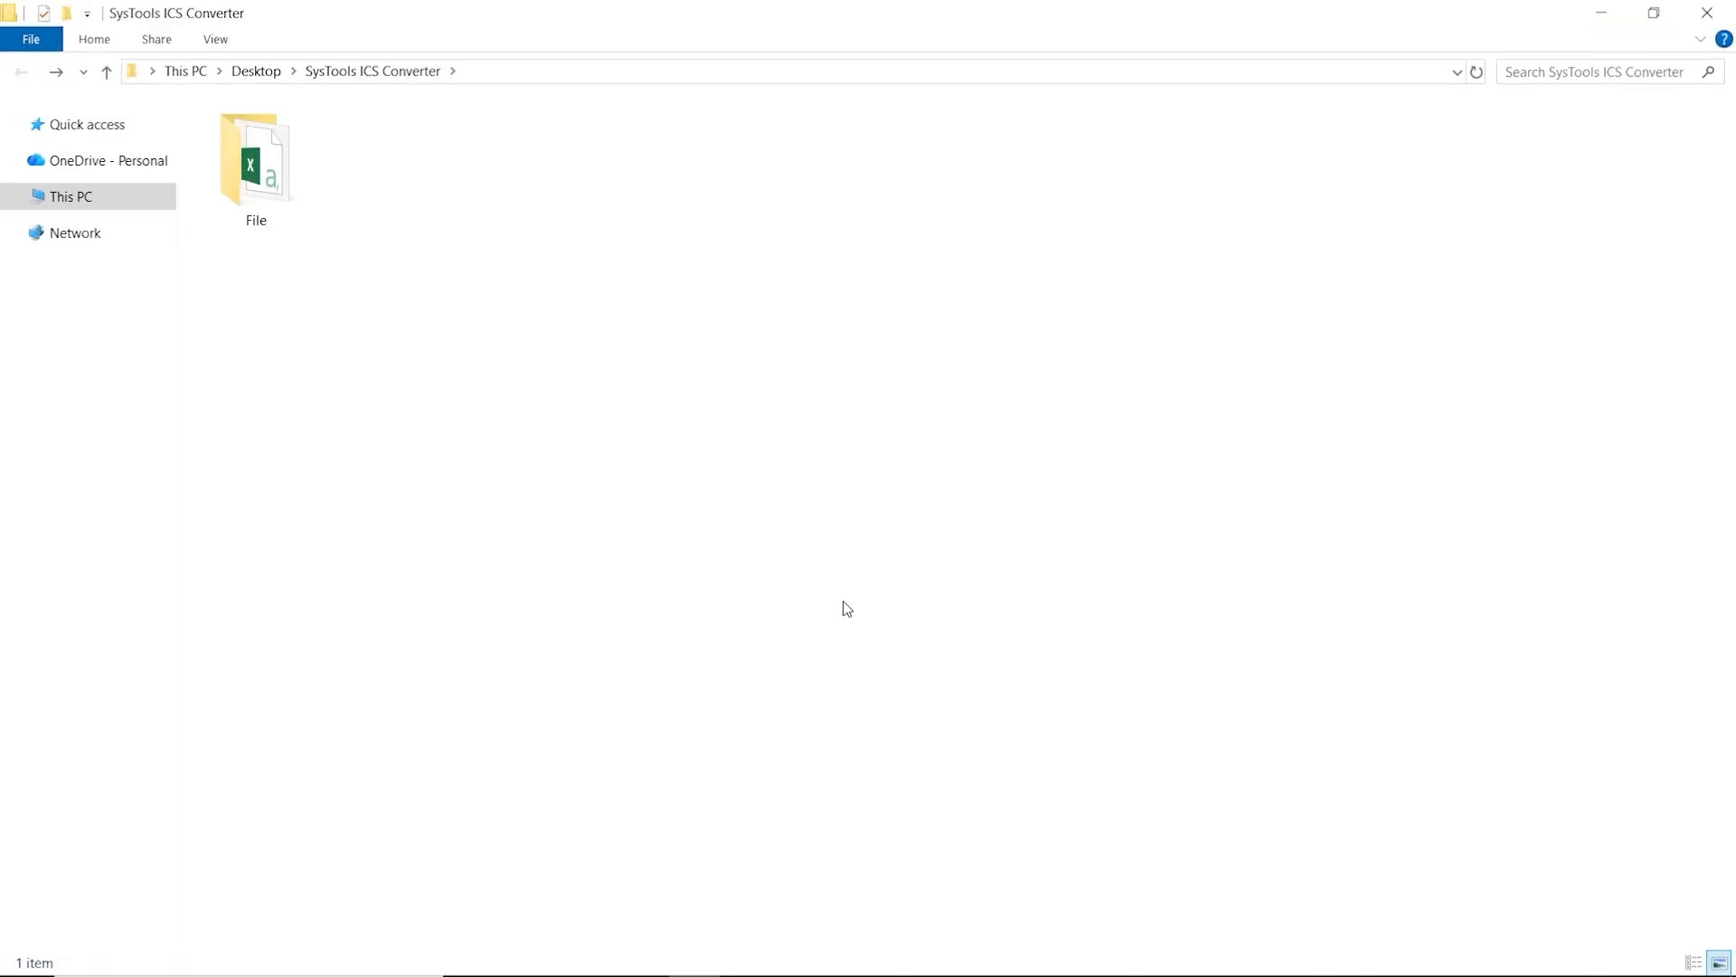
- Open the File output folder and open File_Calendars.csv in Excel
double_click(287, 215)
double_click(284, 208)
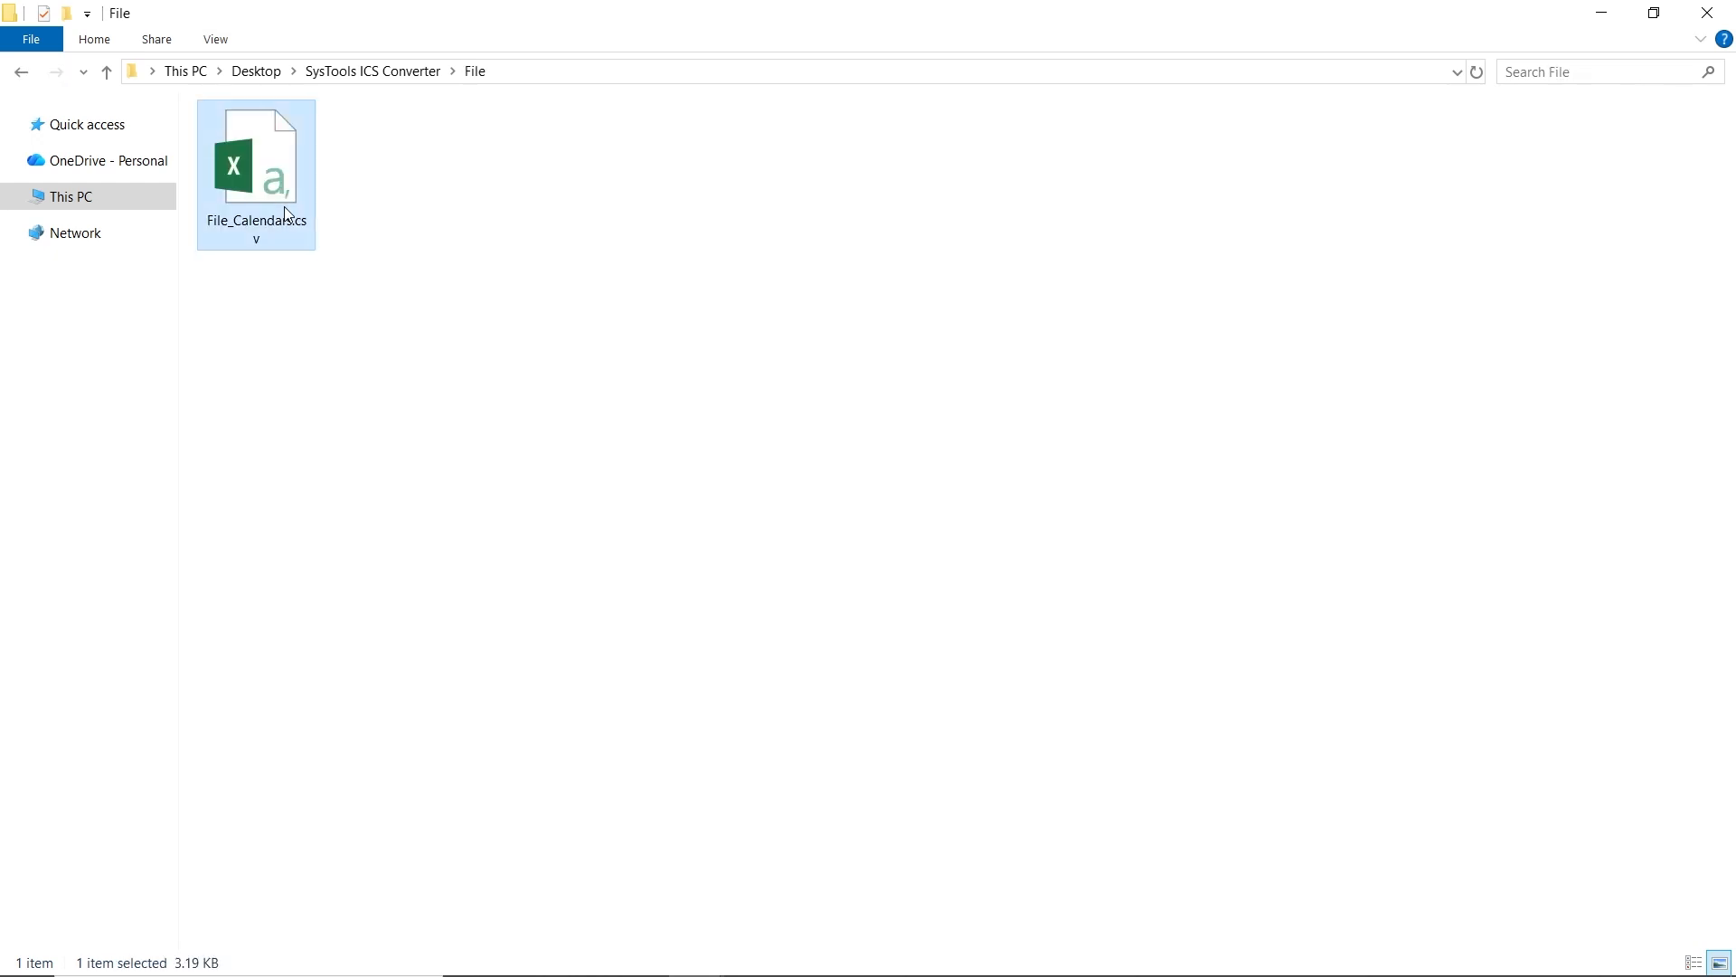